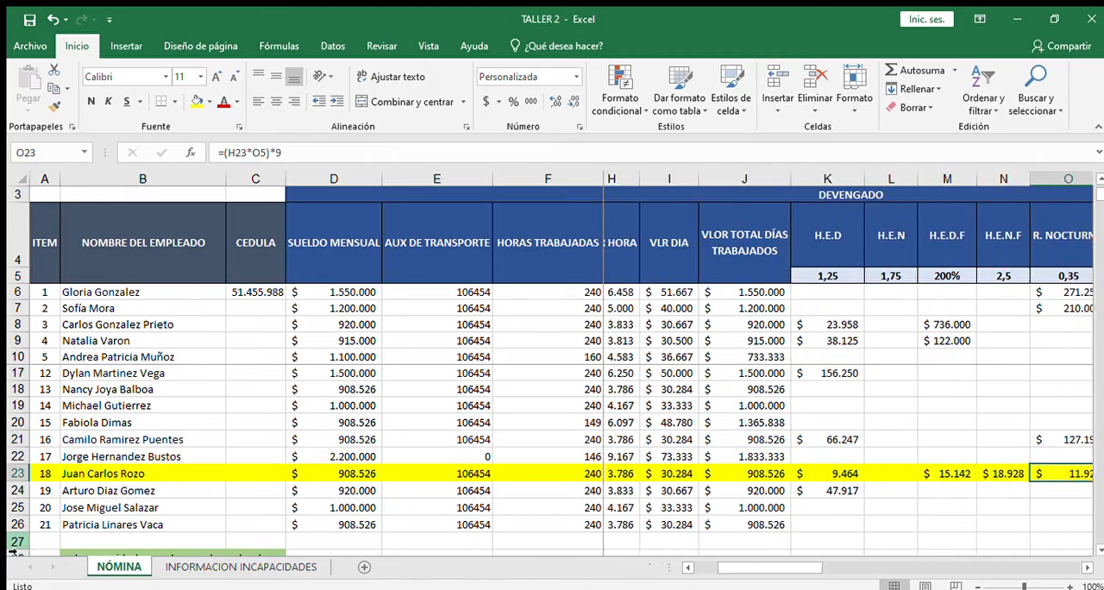
key("Right")
key("Right")
key("Right")
key("Right")
key("Right")
key("Right")
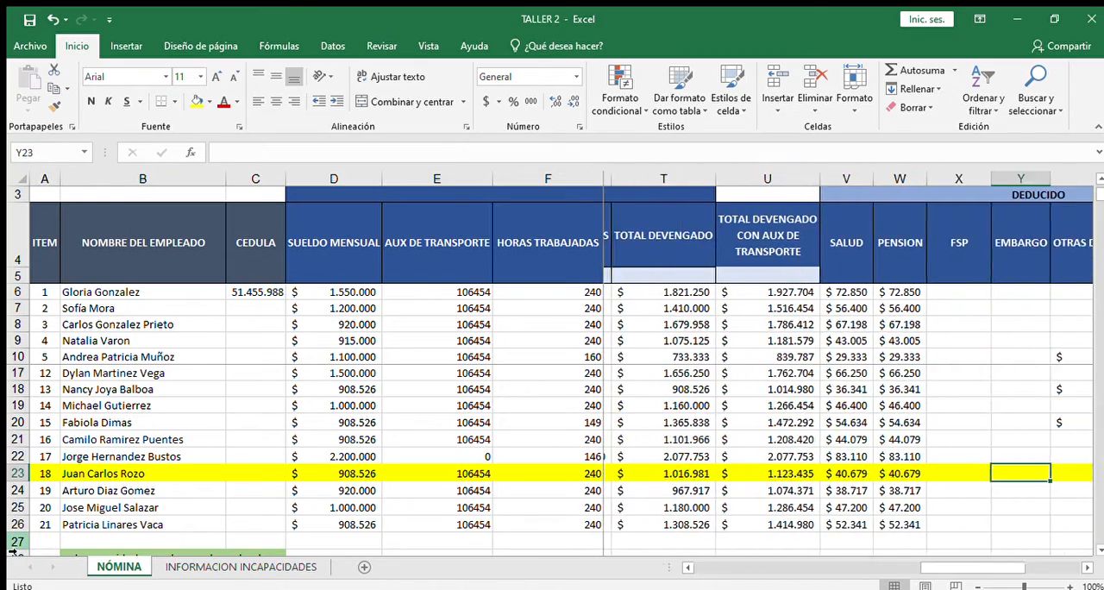
Step: Review the highlighted row 23 of the payroll sheet from the employee name through earnings and deductions to net pay
key("Left")
key("Left")
key("Left")
key("Left")
key("Left")
key("Left")
key("Left")
key("Left")
key("Left")
key("Left")
key("Left")
key("Left")
key("Left")
key("Left")
key("Left")
key("Left")
key("Left")
key("Left")
key("Left")
key("Left")
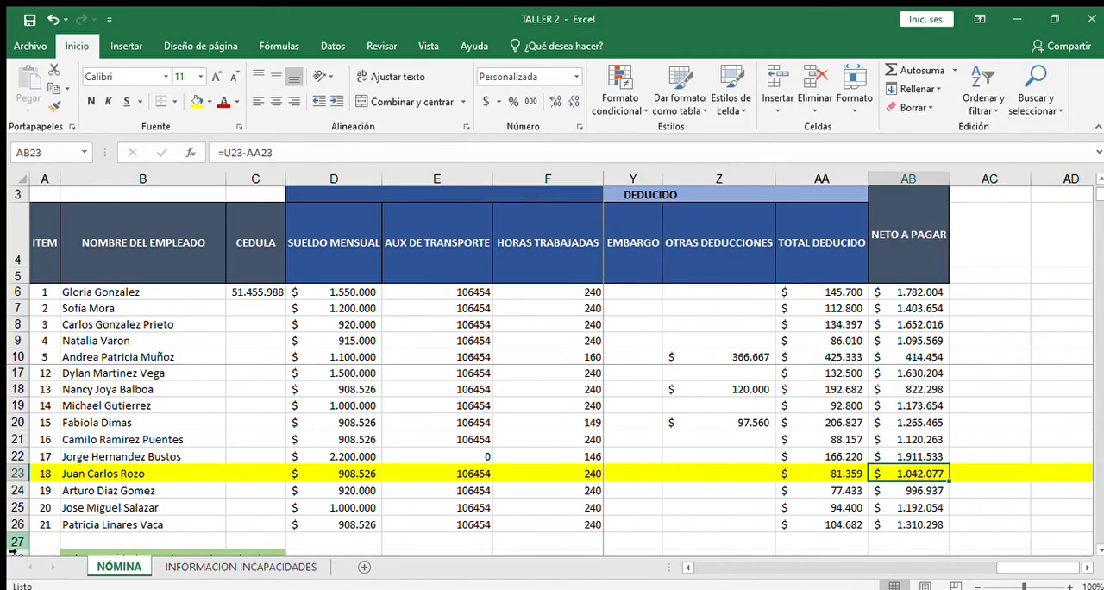
key("Right")
key("Right")
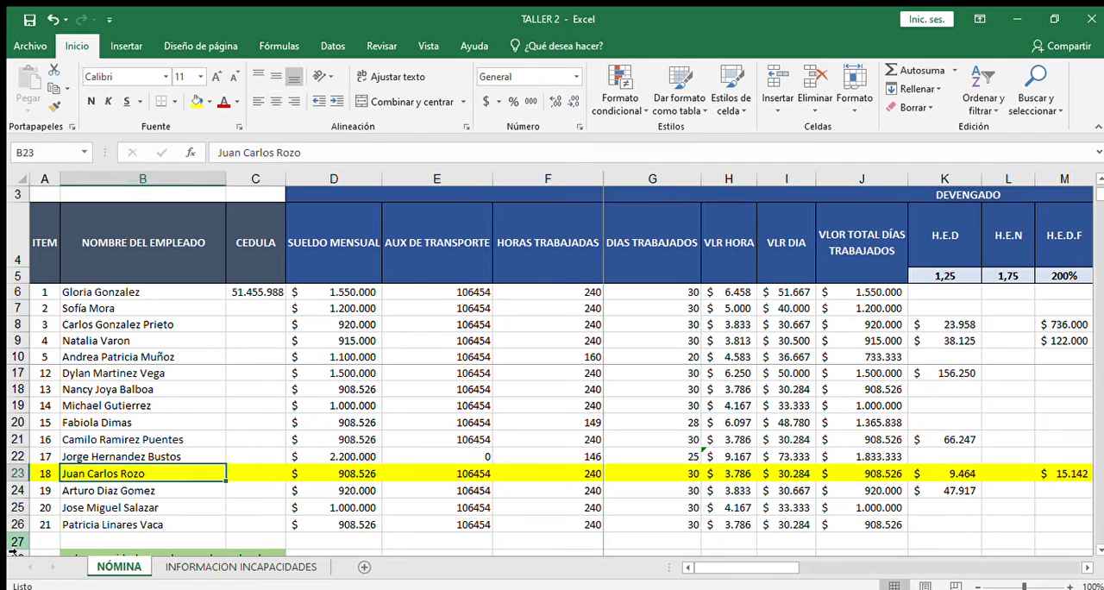
key("Left")
key("Left")
key("Right")
key("Right")
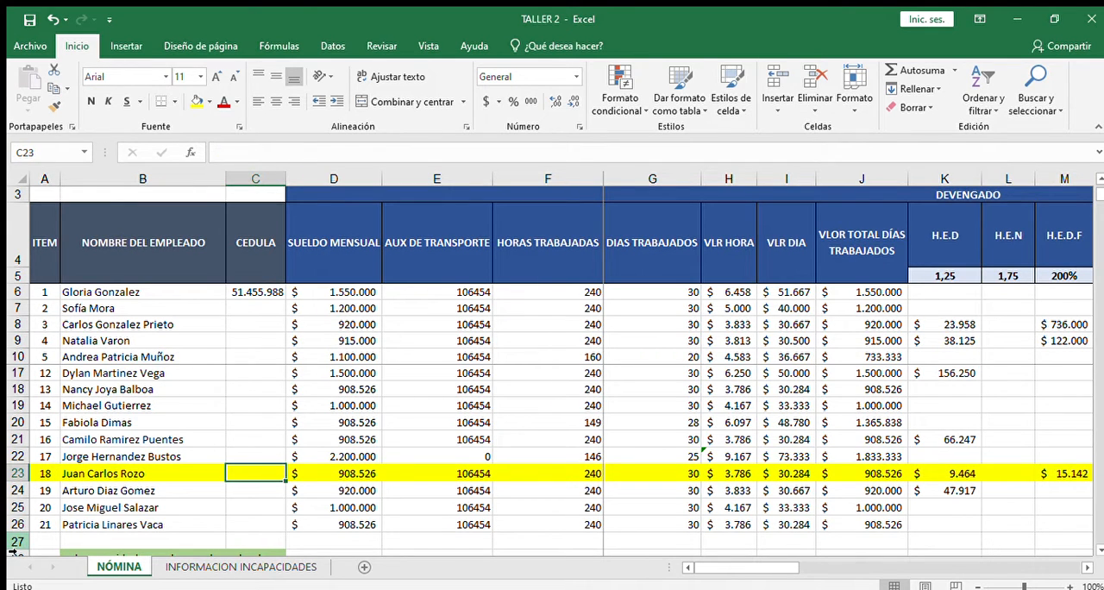
key("Left")
key("Left")
key("Right")
left_click(2, 545)
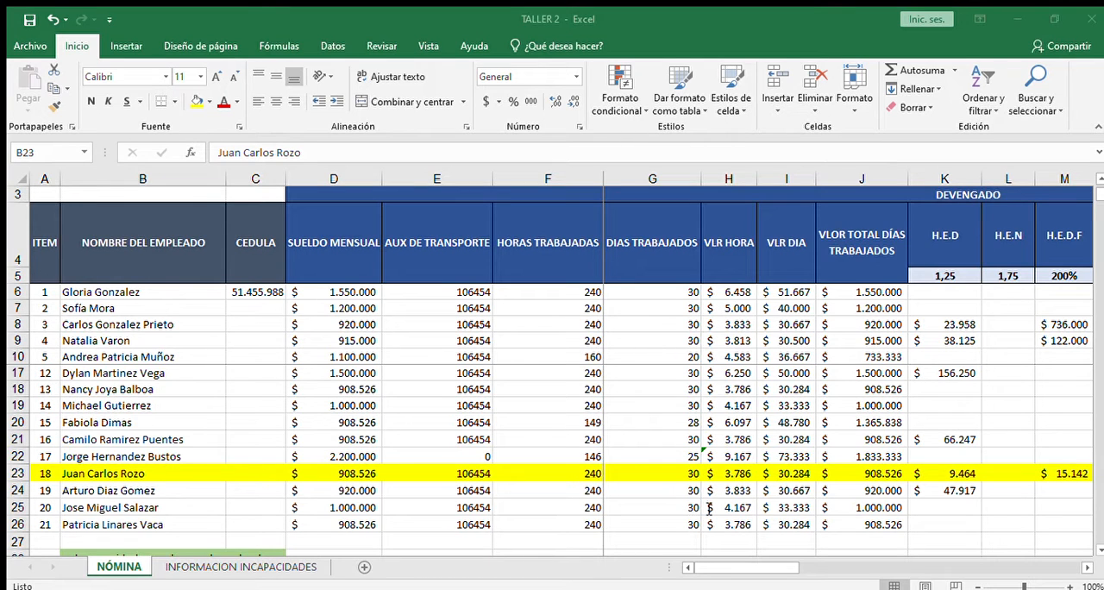
left_click(740, 511)
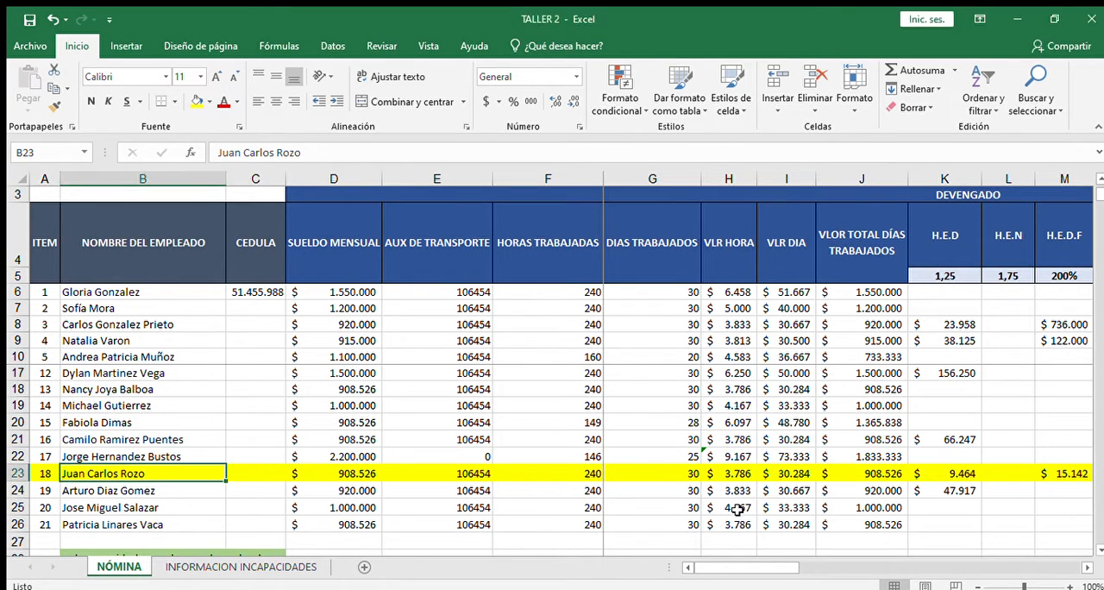
Step: Examine the monthly salaries and transport allowance formulas in rows 22 and 23, plus the hours and days worked in row 23
left_click(339, 473)
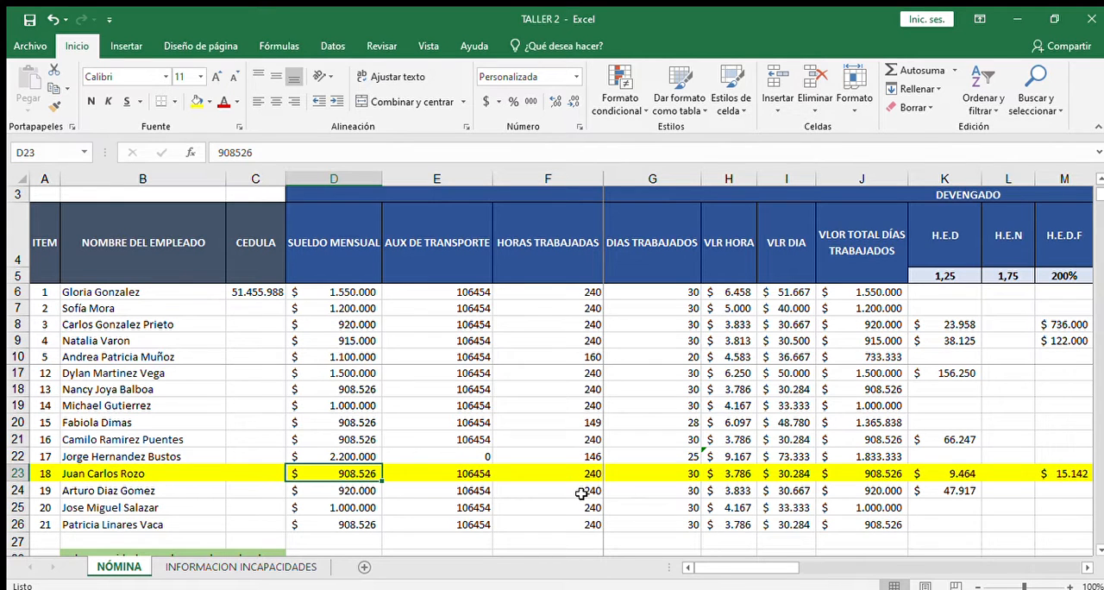
left_click(457, 470)
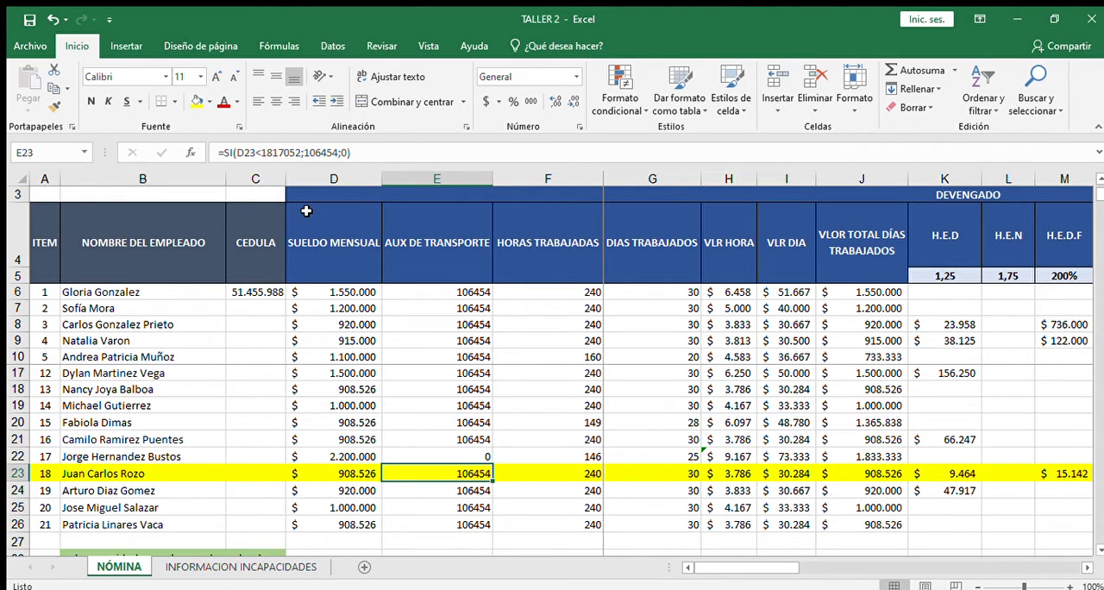
left_click(432, 457)
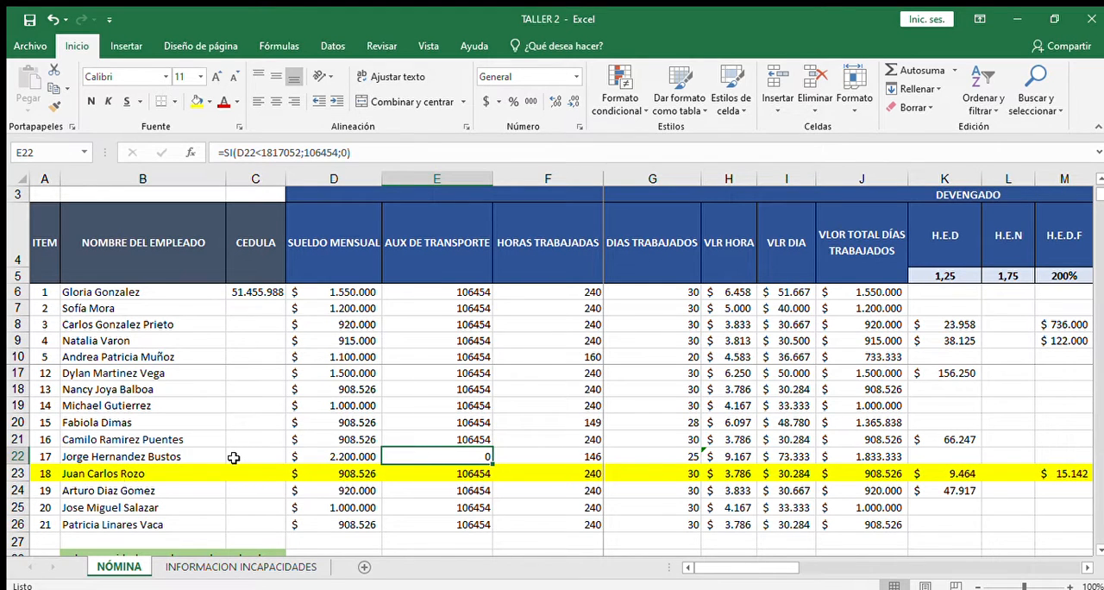
left_click(354, 450)
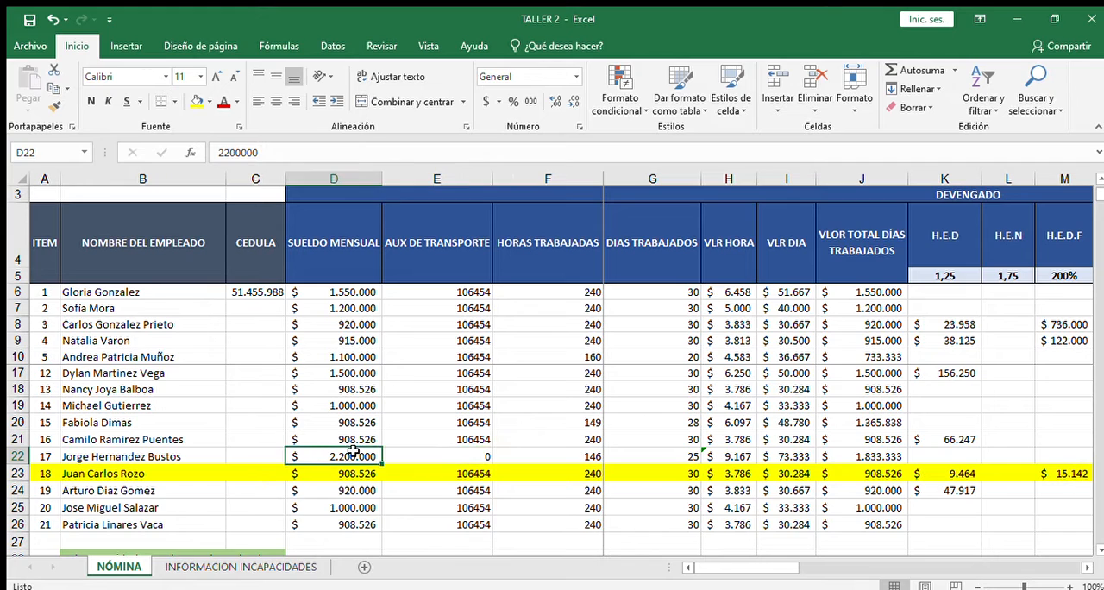
left_click(438, 455)
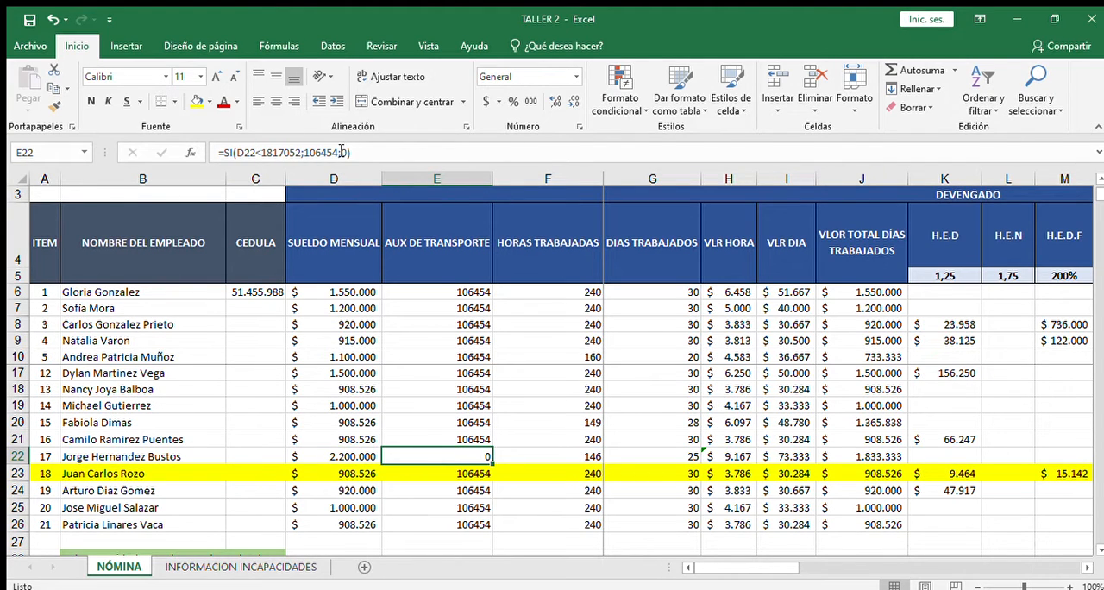
left_click(472, 474)
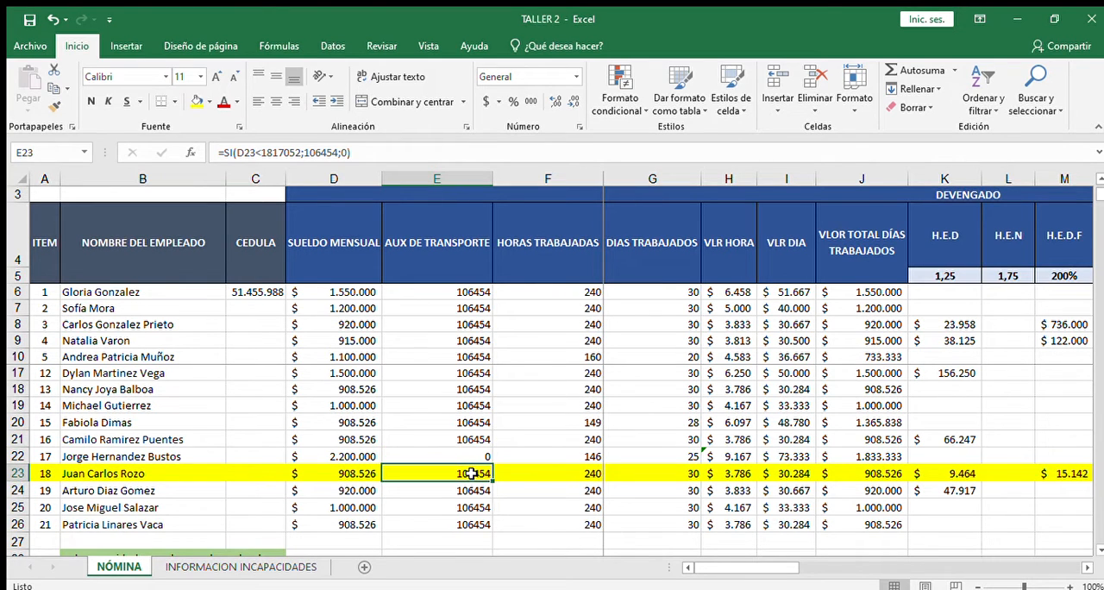
key("Right")
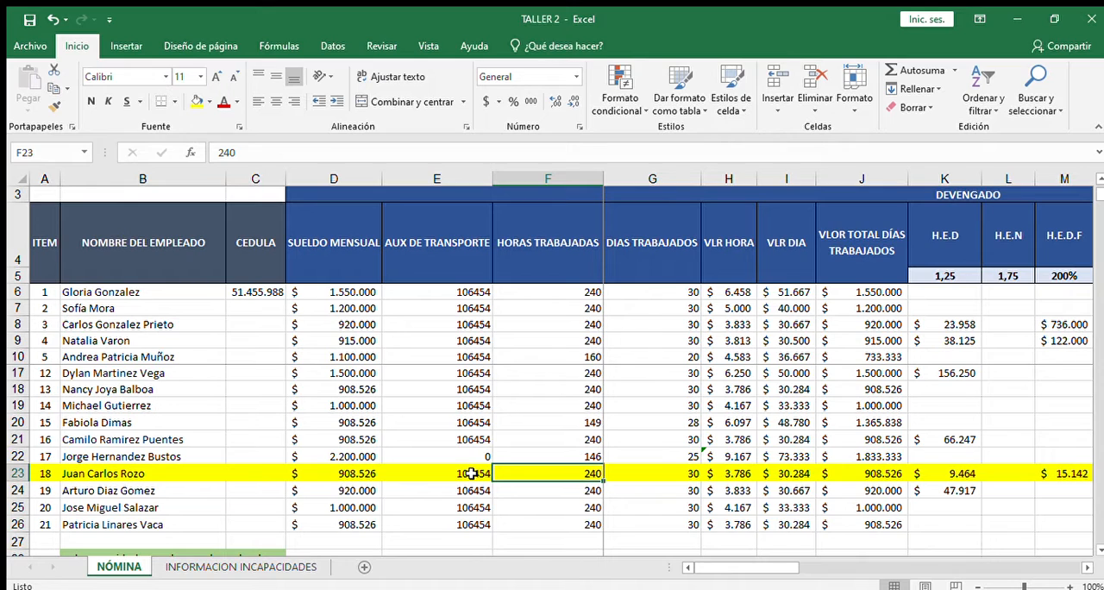
key("Right")
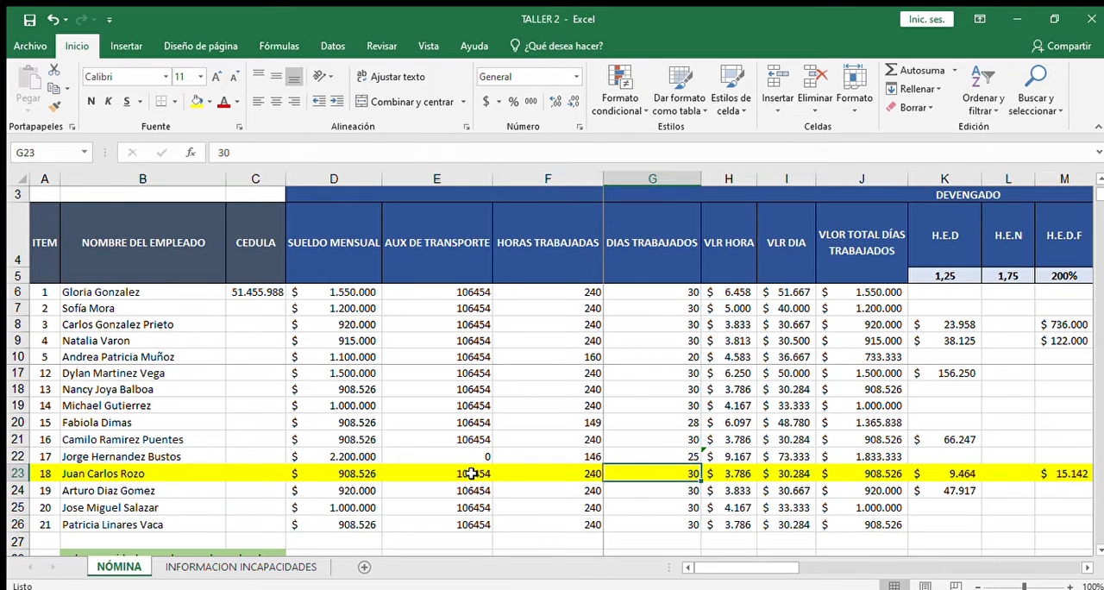
key("Left")
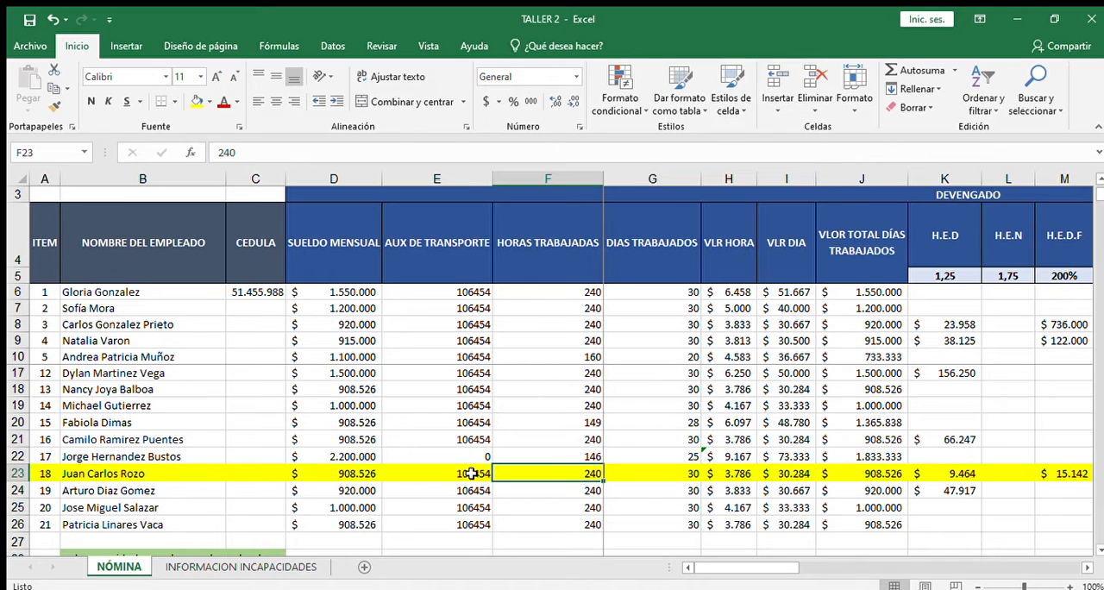
key("Right")
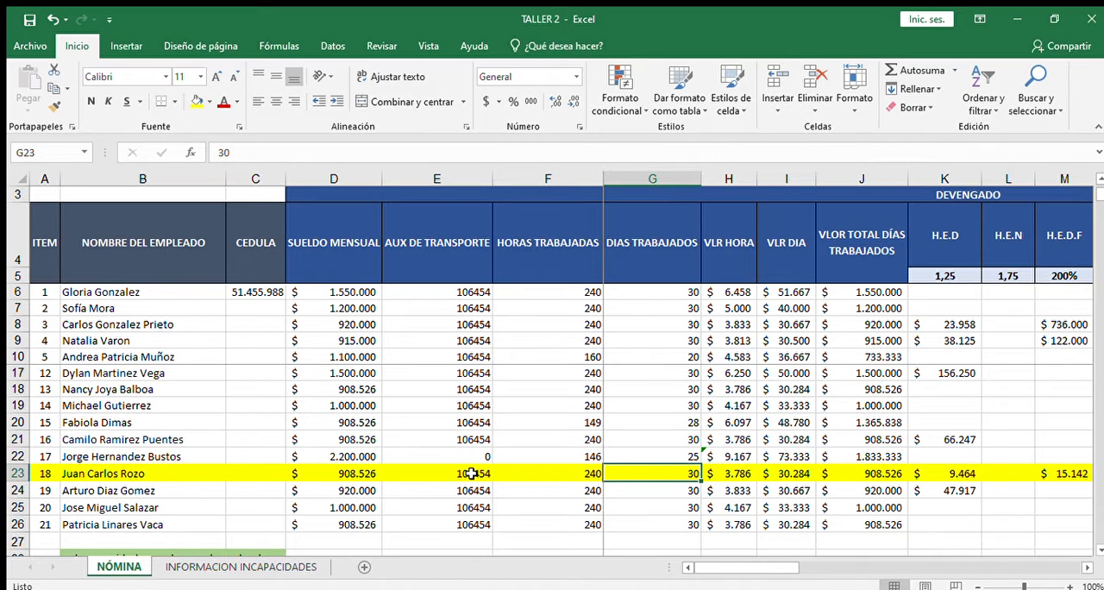
Step: Replace the hourly value formula in H23 with the monthly salary divided by 240, =D23/240
key("Right")
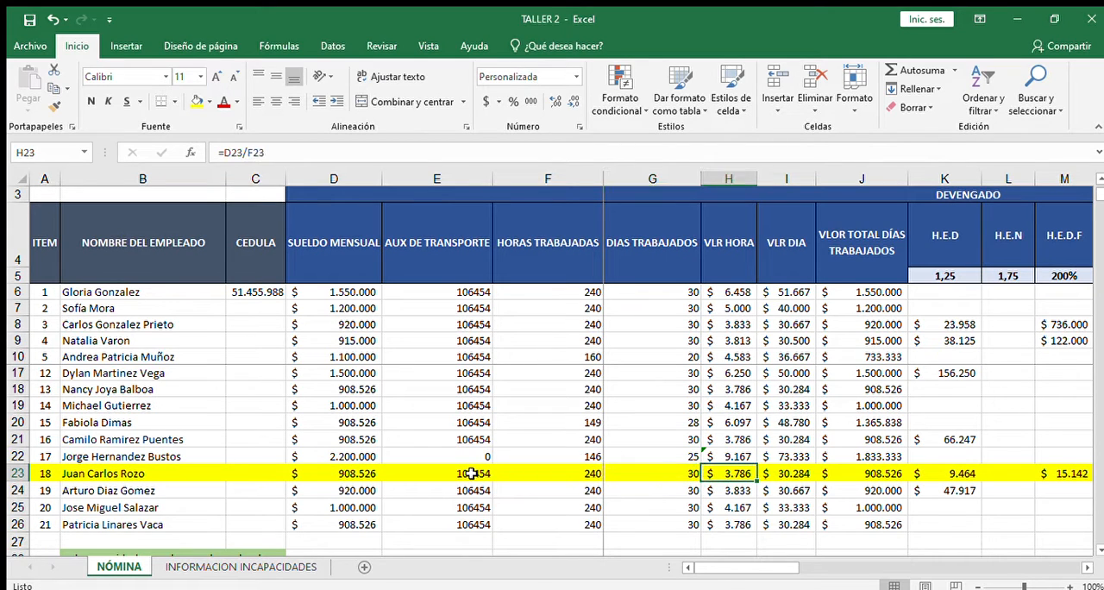
key("Delete")
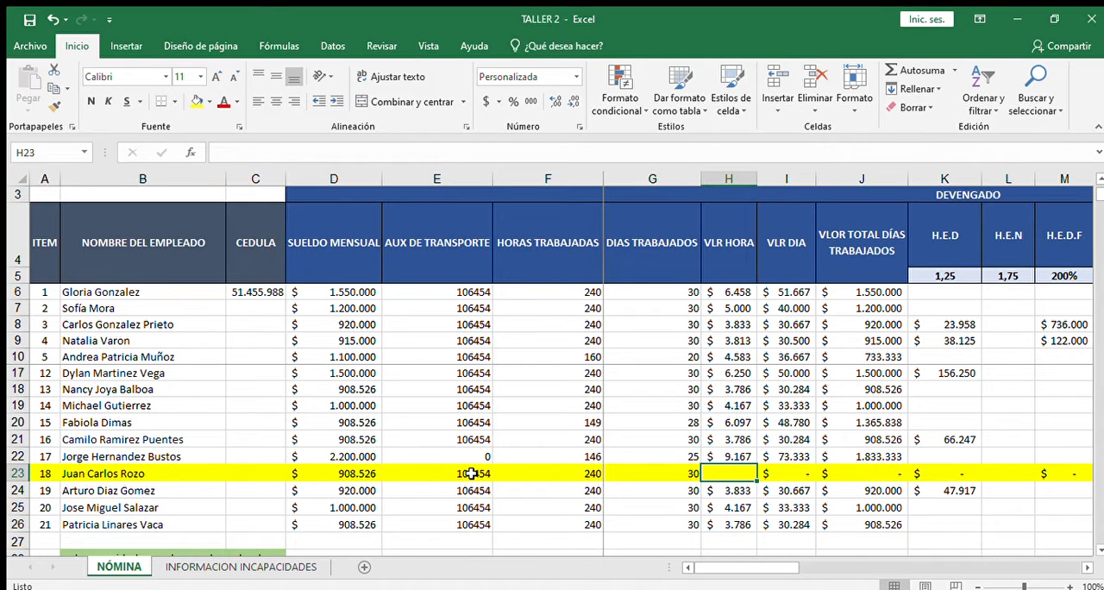
type("=")
left_click(359, 475)
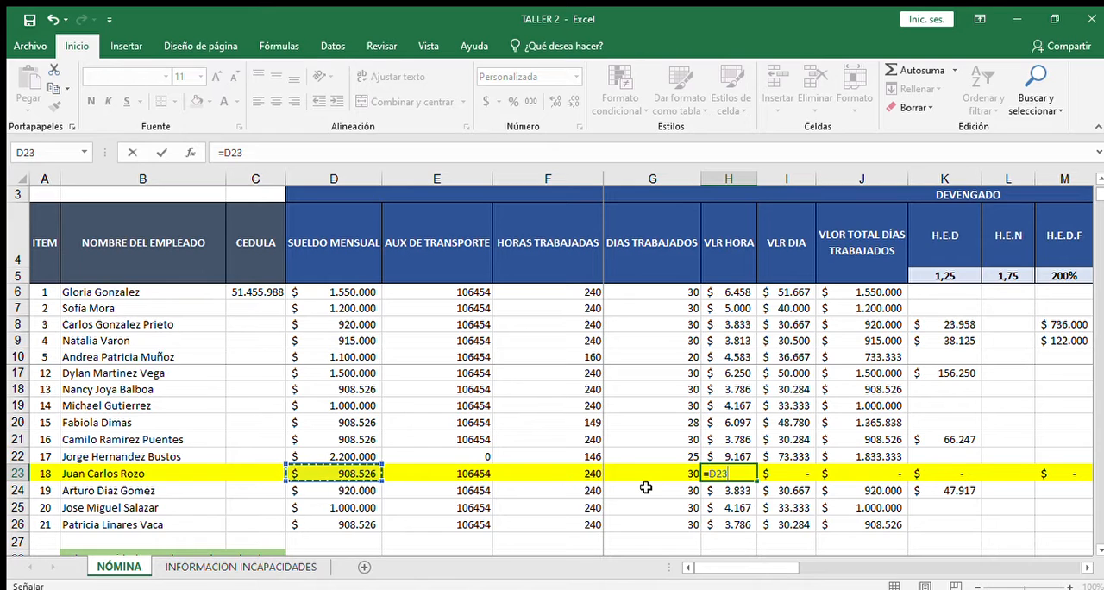
type("/")
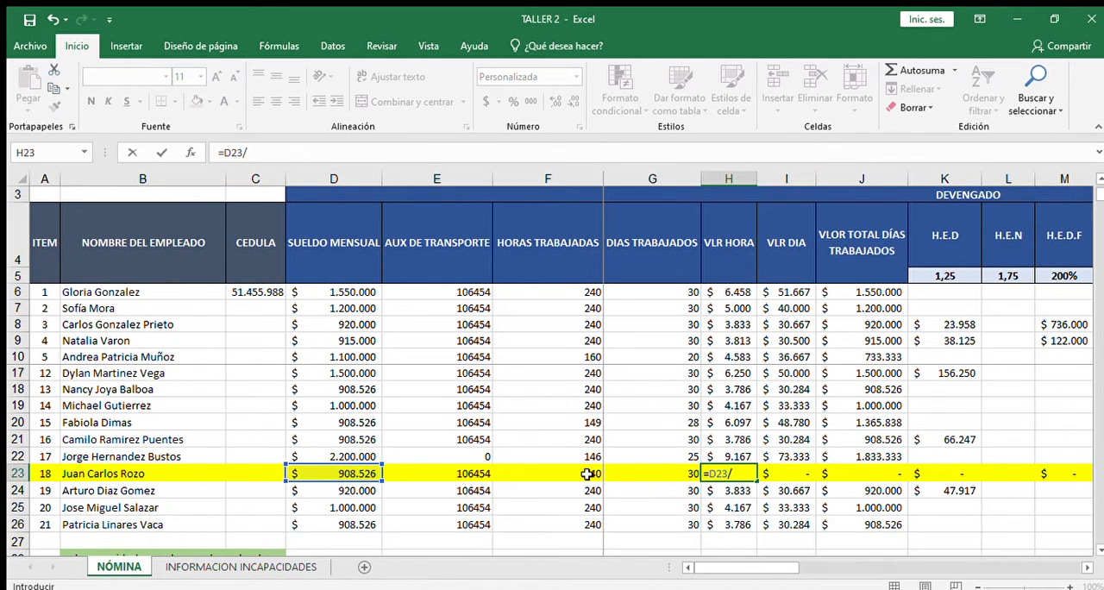
type("240")
key("Return")
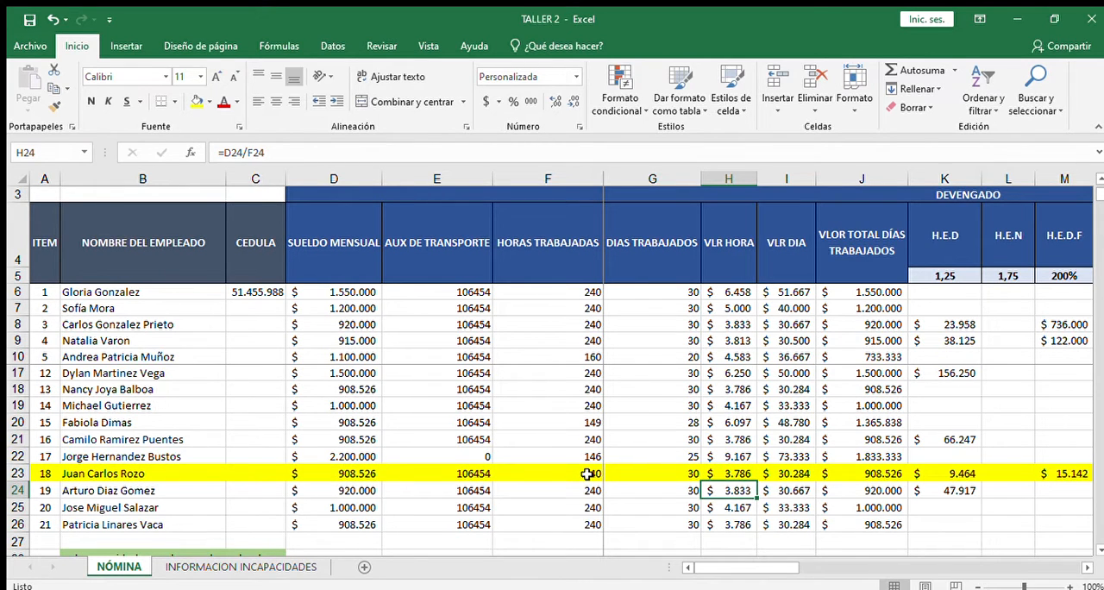
key("Up")
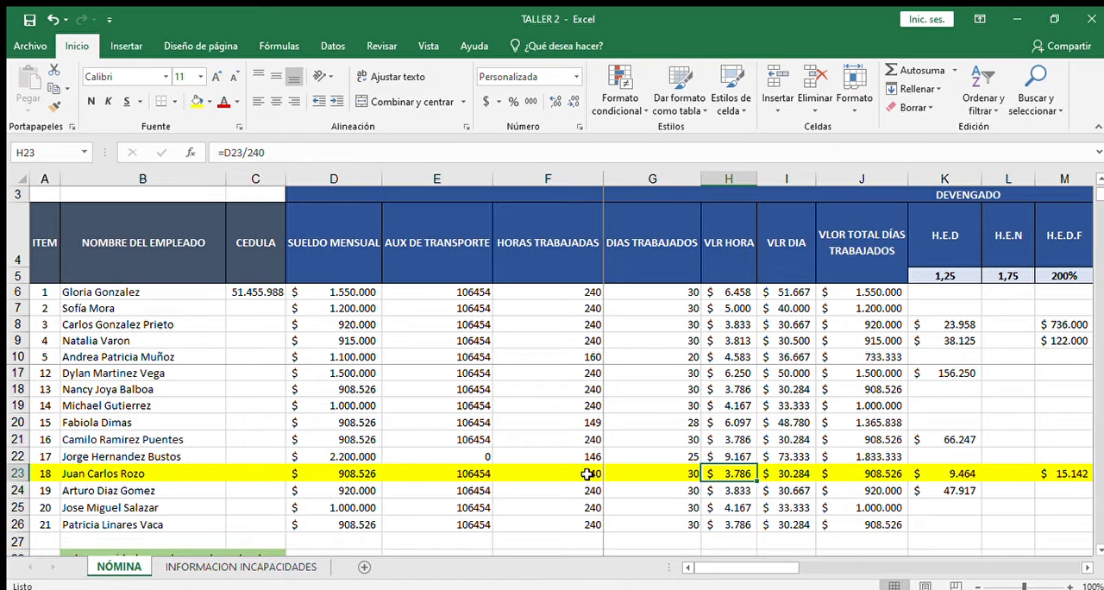
Step: Review the daily value, total for days worked, overtime and surcharge cells across row 23
key("Right")
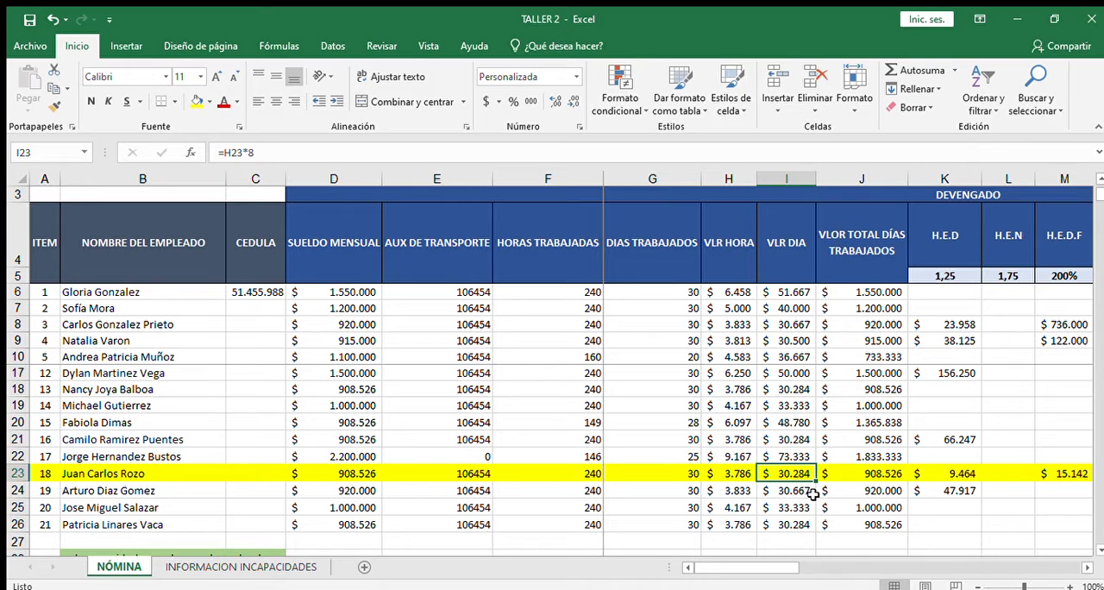
key("Right")
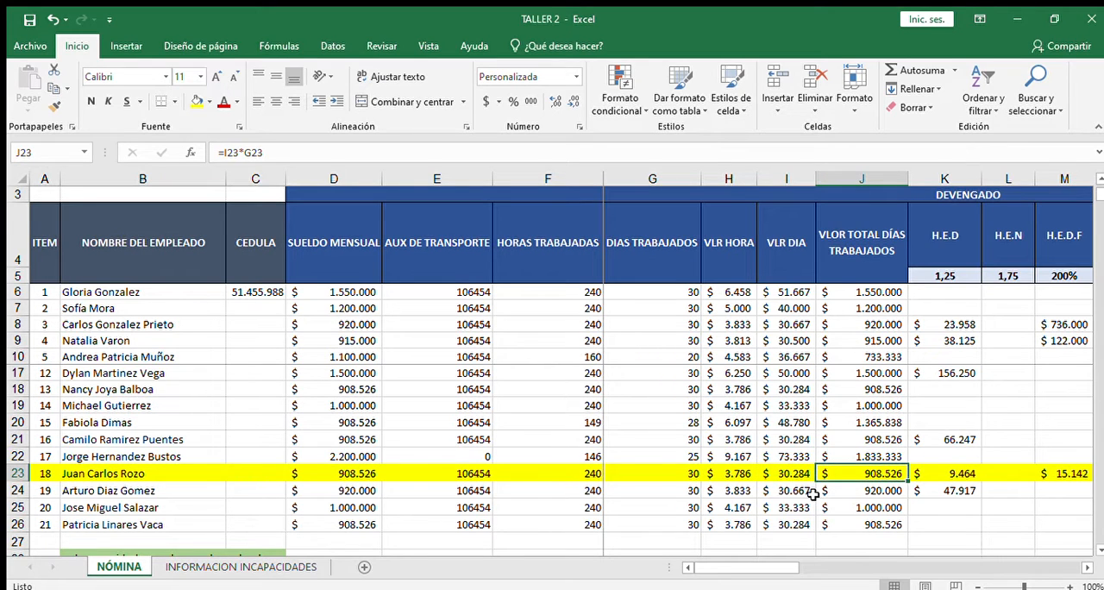
key("Right")
key("Right")
key("Right")
key("Right")
key("Right")
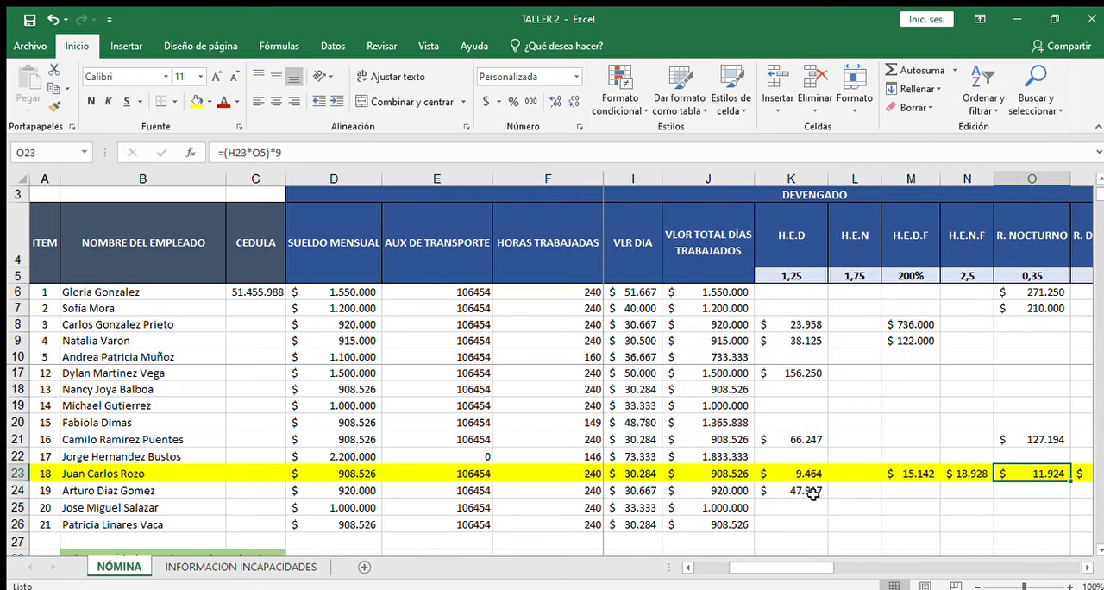
key("Right")
key("Right")
key("Left")
key("Left")
key("Left")
key("Left")
key("Left")
key("Left")
key("Left")
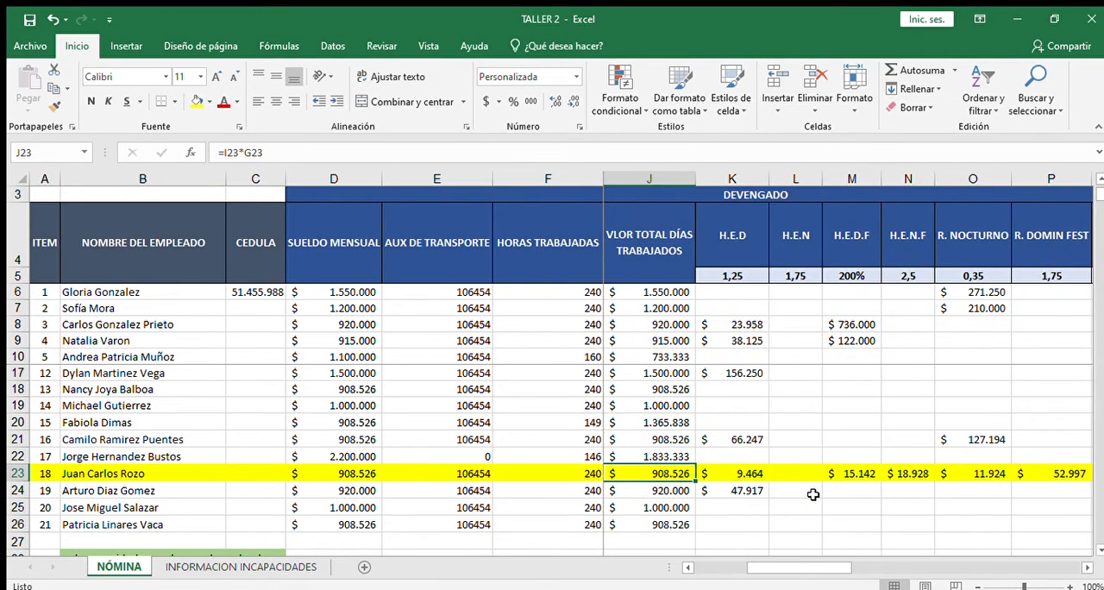
key("Right")
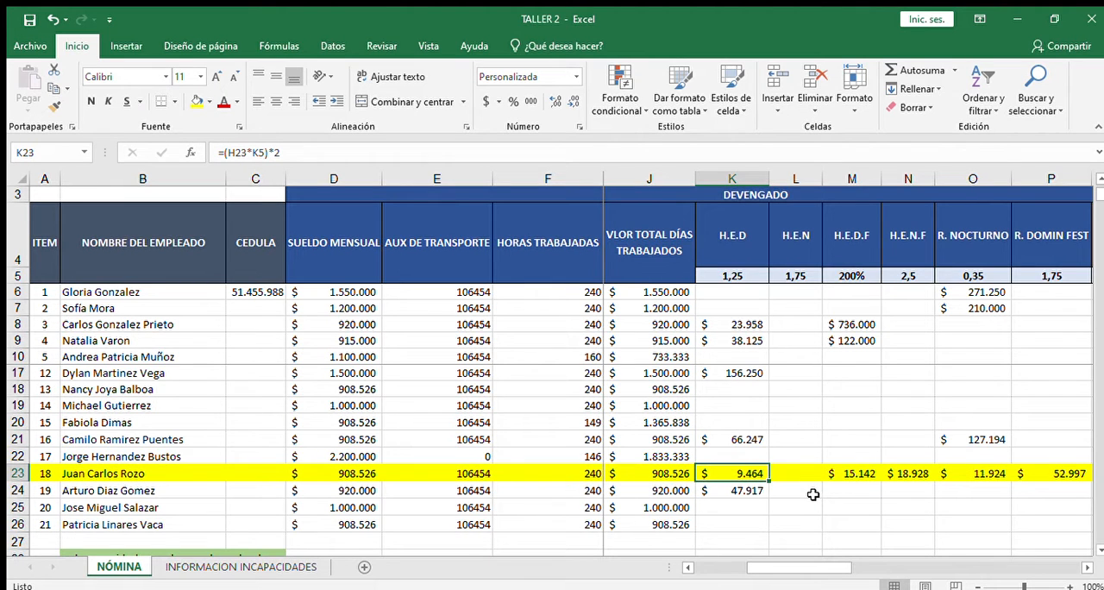
key("Left")
key("Right")
key("Left")
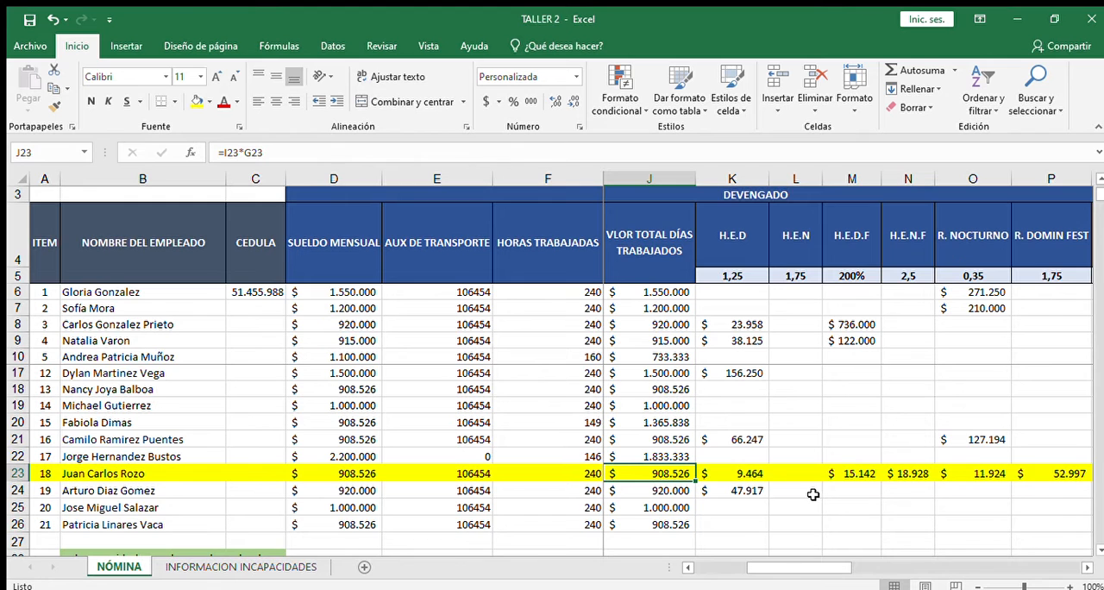
scroll(813, 494, "left", 1)
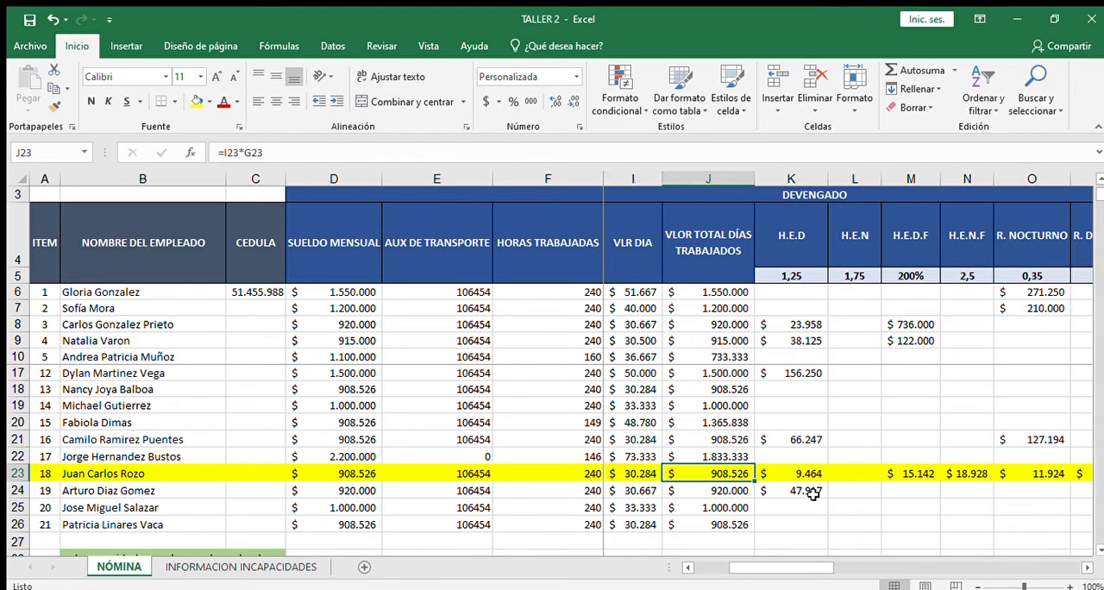
key("Right")
key("Right")
key("Right")
key("Right")
key("Right")
key("Right")
key("Right")
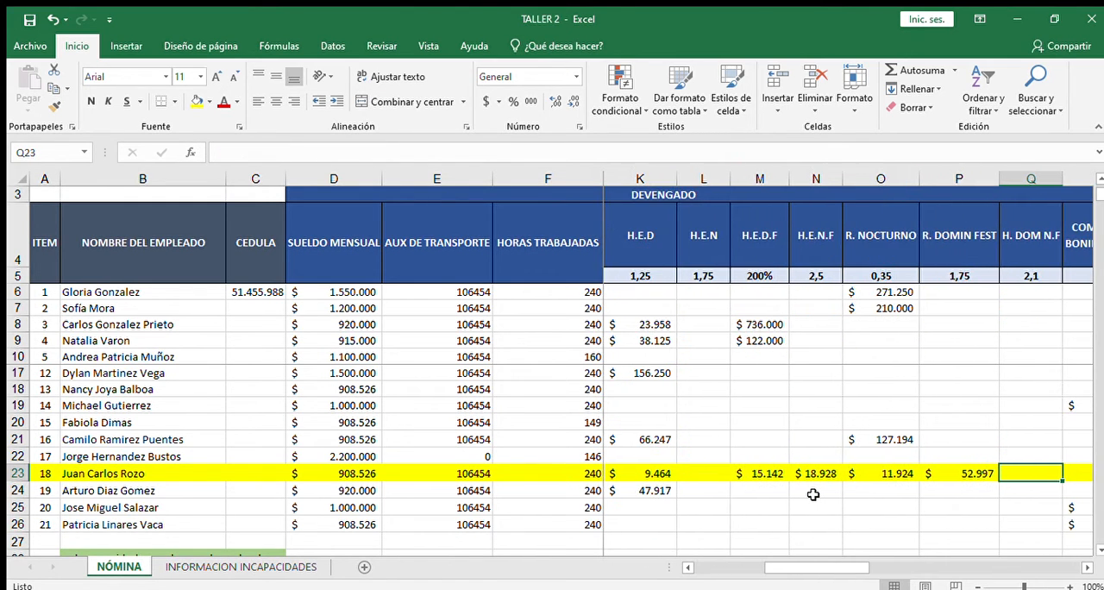
key("alt+Tab")
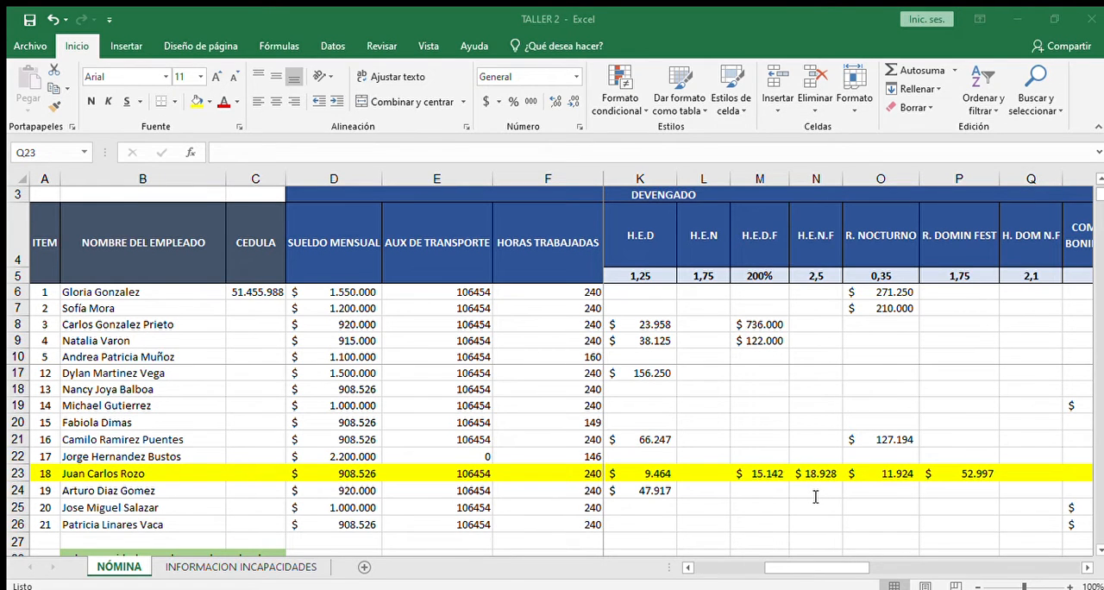
key("alt+Tab")
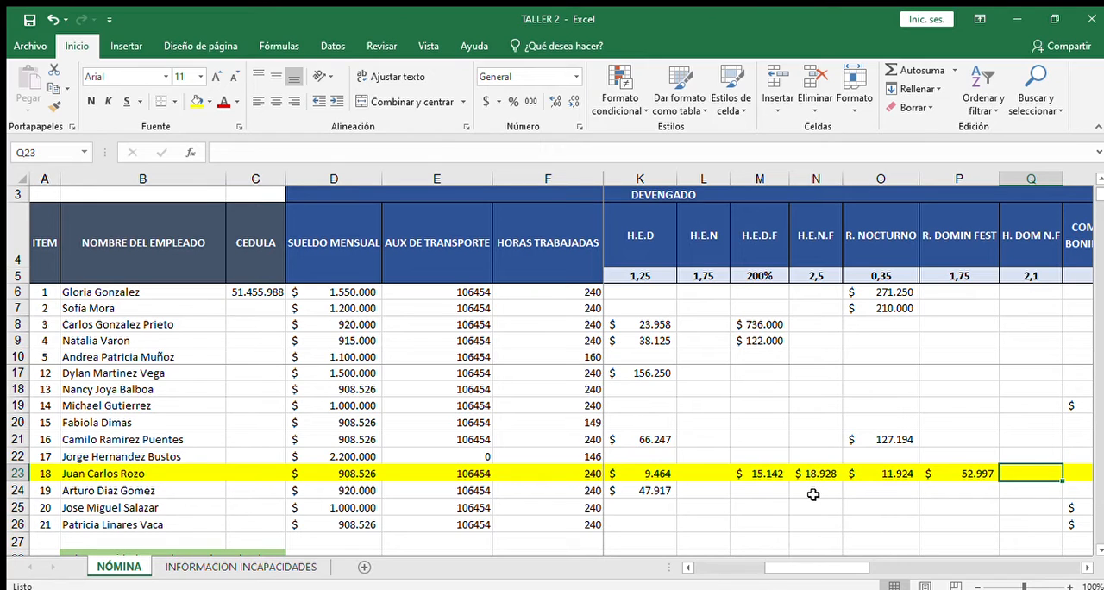
key("Left")
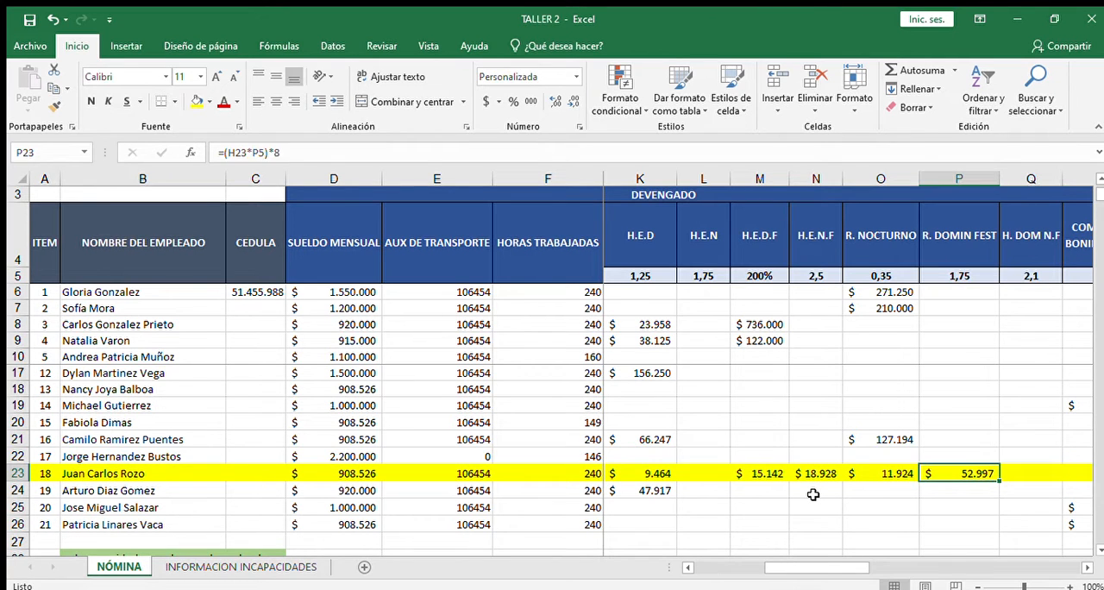
key("alt+Tab")
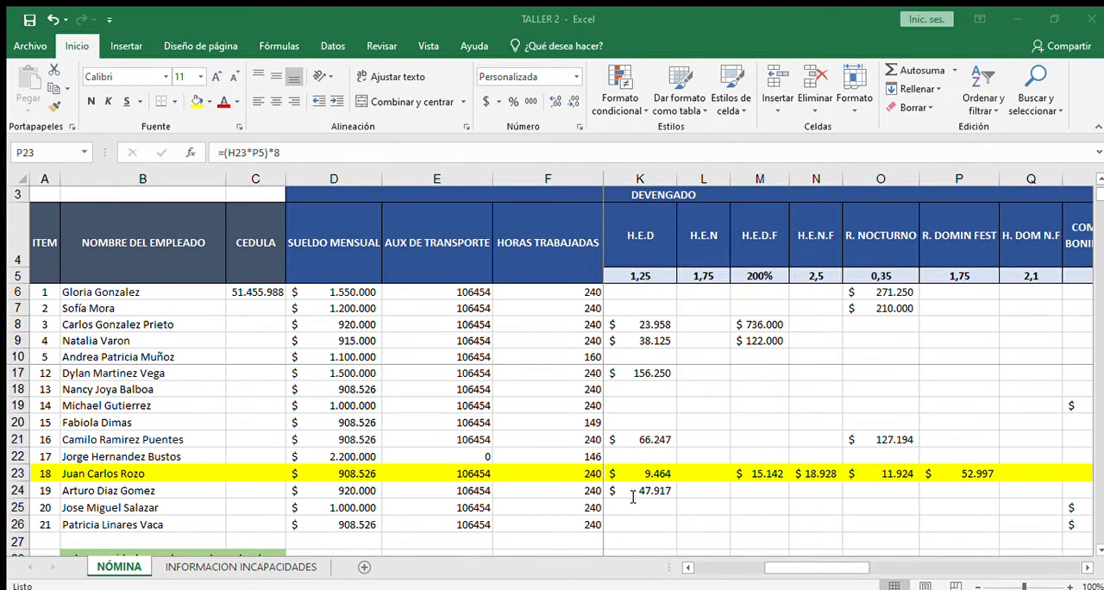
key("alt+Tab")
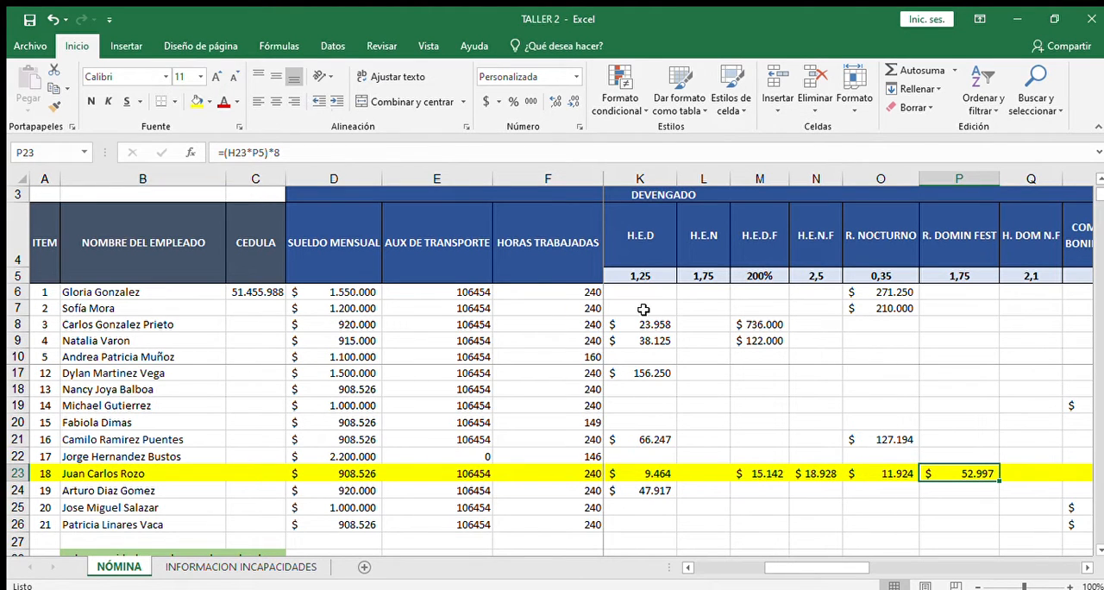
Step: Check the hourly value formula in H23 against the overtime and surcharge cells that follow it in row 23
key("Left")
key("Left")
key("Left")
key("Left")
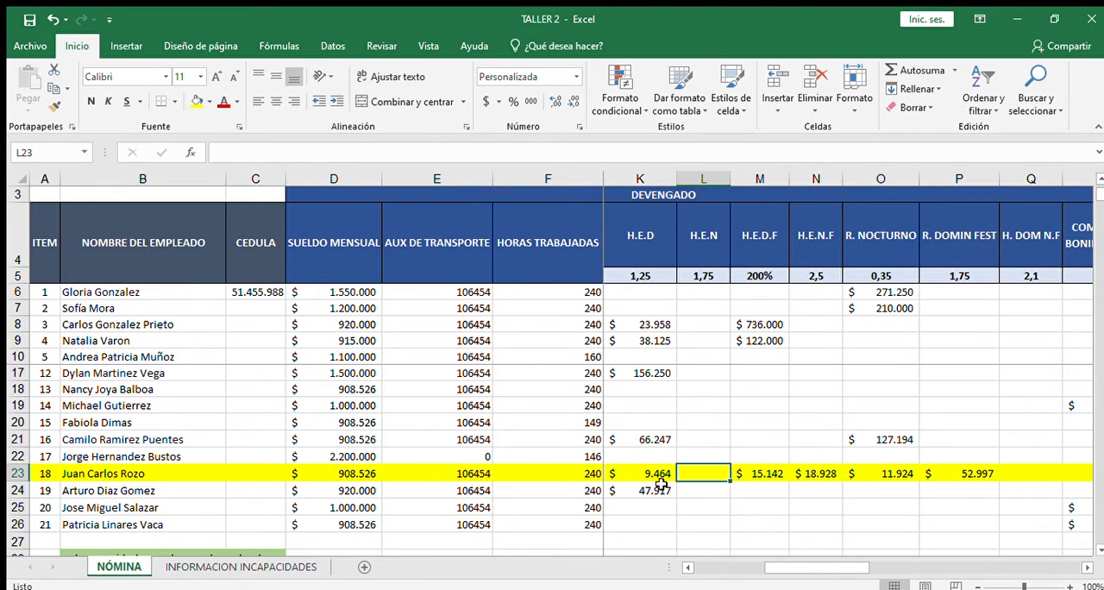
key("Left")
key("Left")
key("Left")
key("Left")
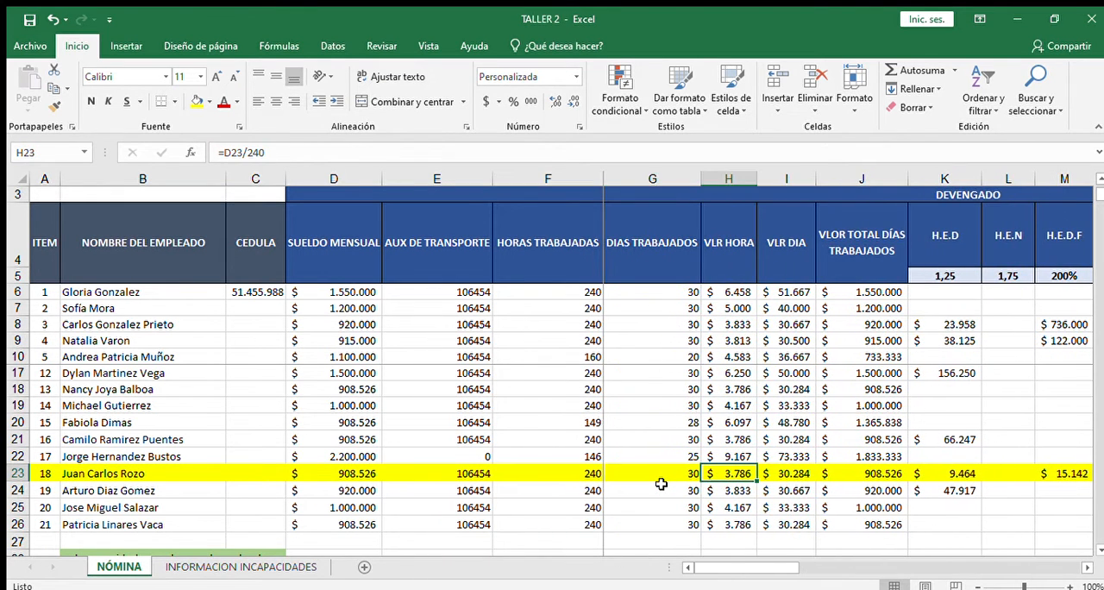
key("Right")
key("Right")
key("Right")
key("Right")
key("Right")
key("Right")
key("Right")
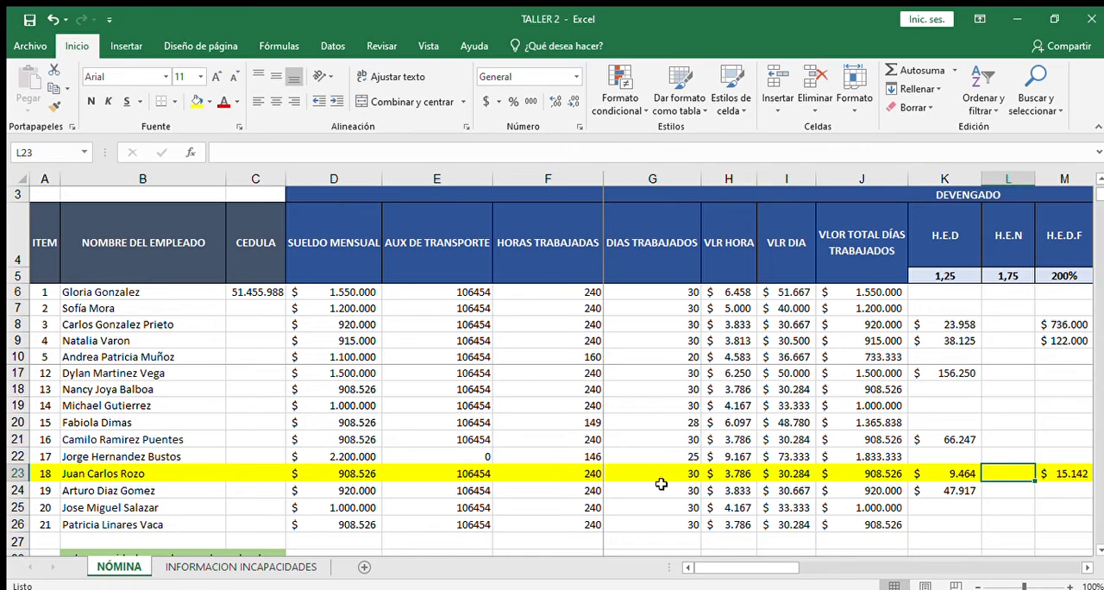
key("Right")
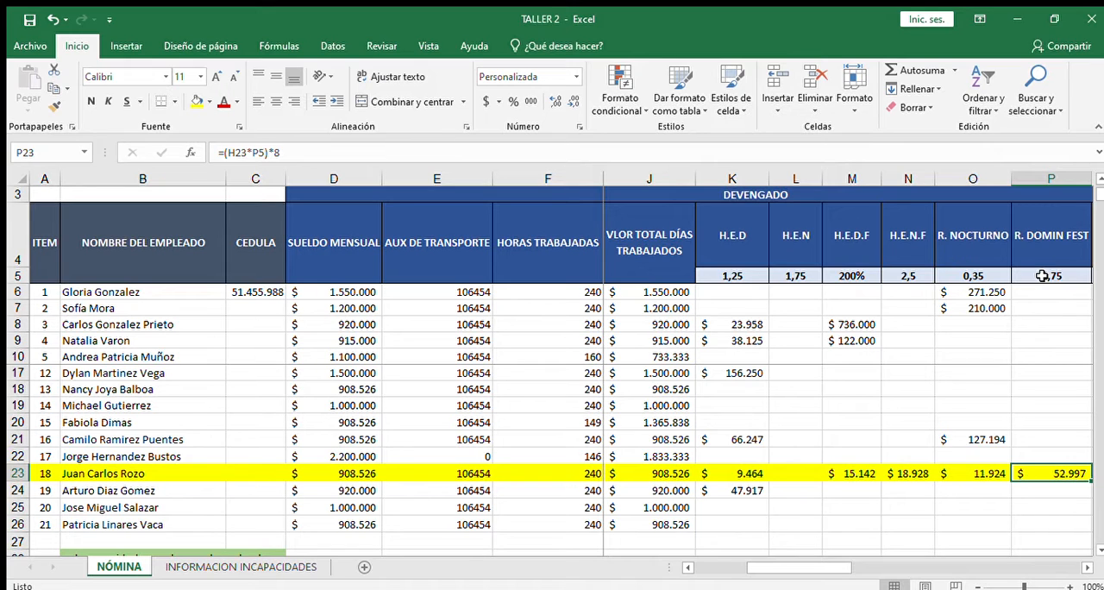
Step: Examine the formulas for daytime overtime in K23, night surcharge in O23 and Sunday/holiday surcharge in P23 against their rates in row 5
key("Right")
key("Left")
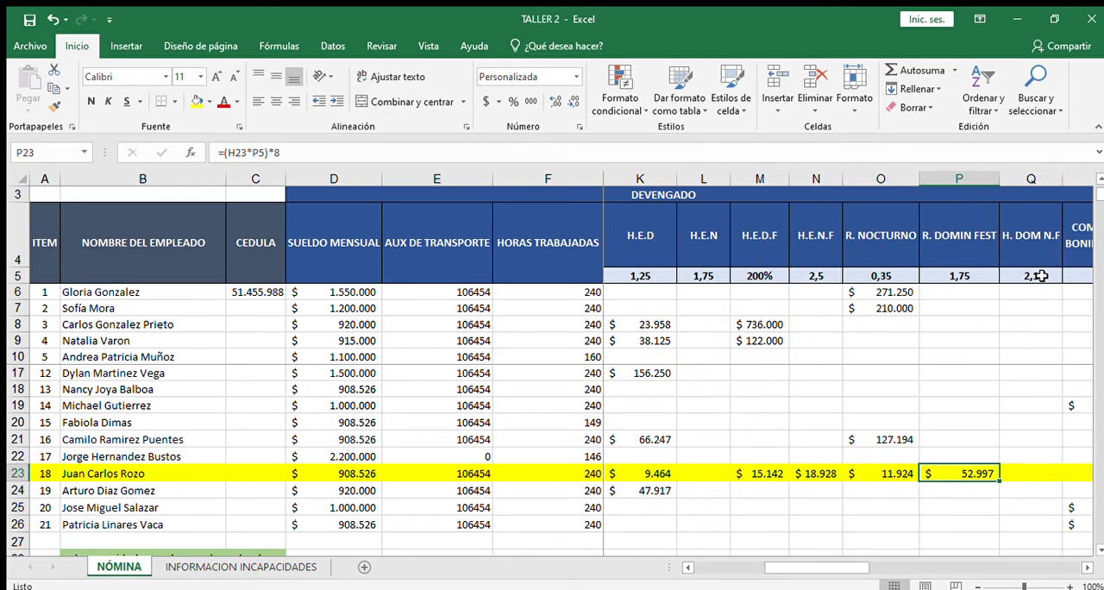
key("Left")
key("Left")
key("Left")
key("Left")
key("Left")
key("Left")
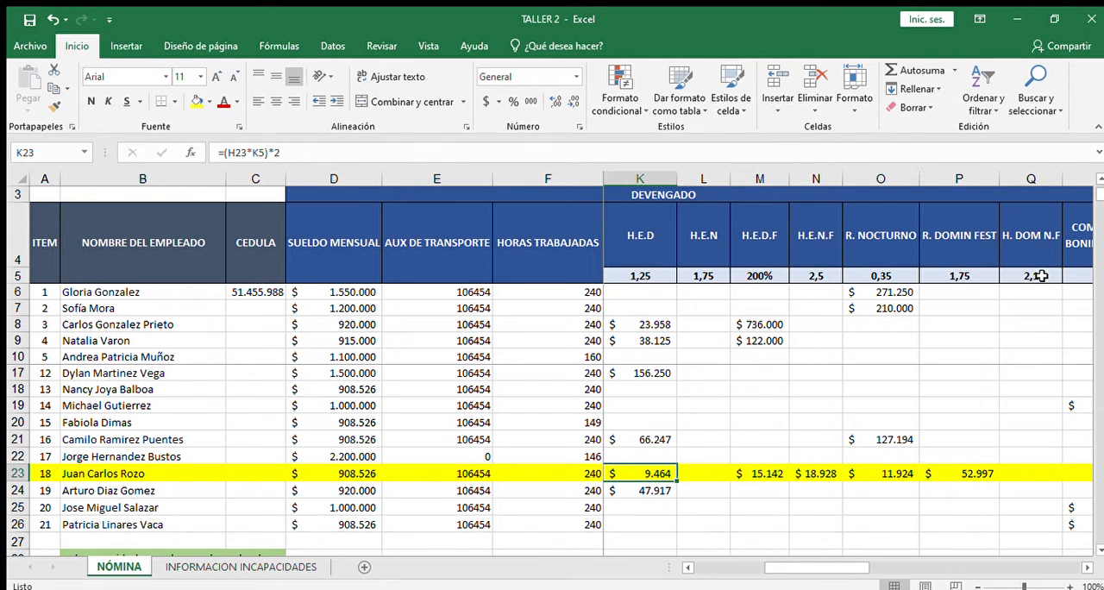
key("Right")
key("Right")
key("Right")
key("Right")
key("Right")
key("Right")
key("Right")
key("Right")
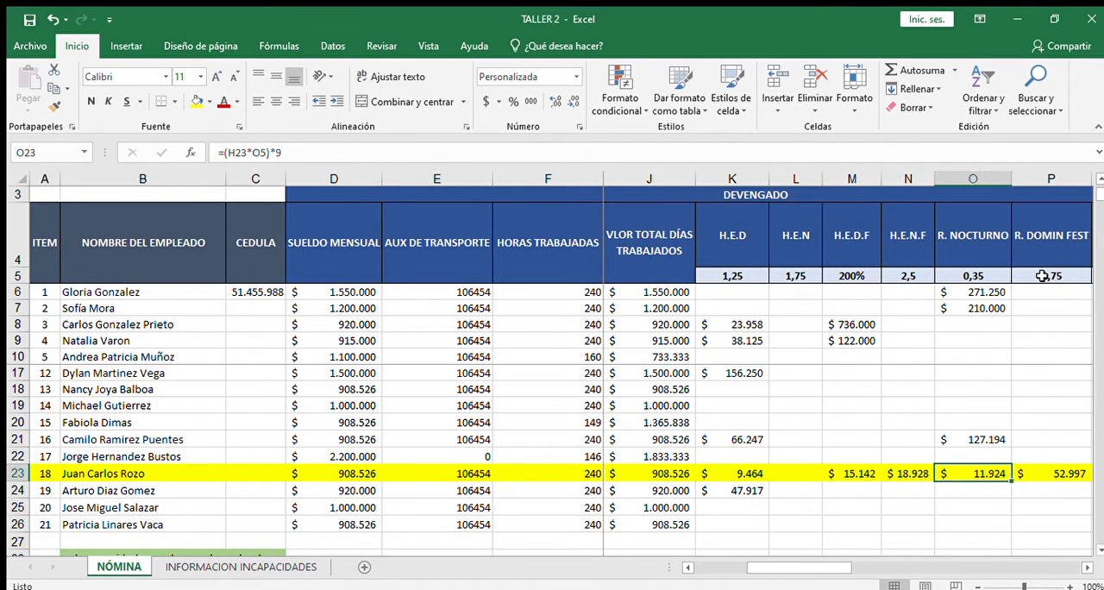
key("Left")
key("Left")
key("Left")
key("Left")
key("Left")
key("Left")
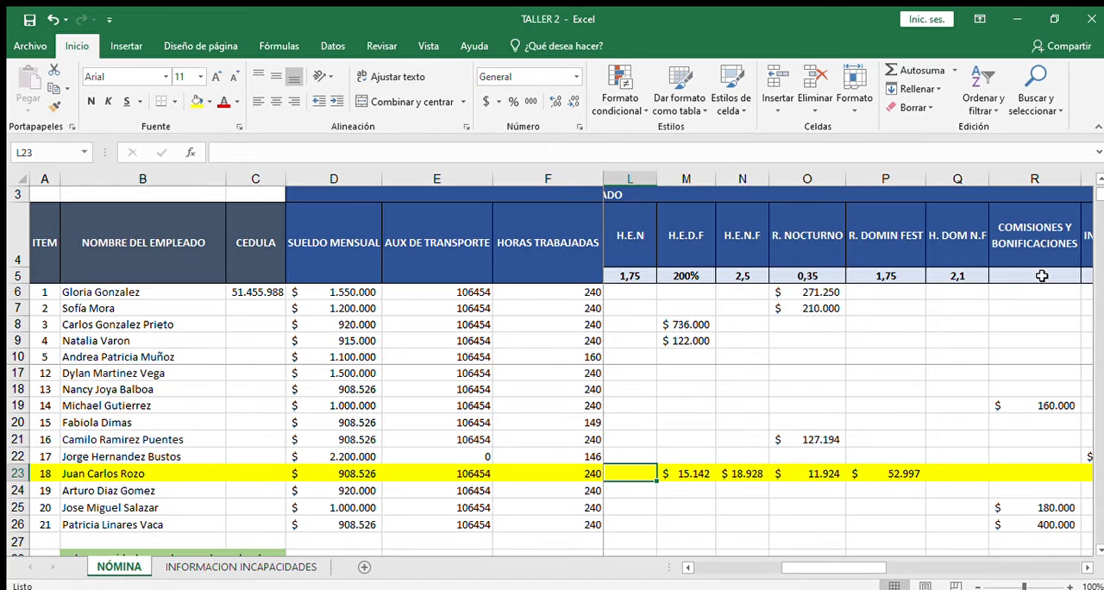
Step: Examine the daytime and night holiday overtime formulas in M23 and N23 against the rates in M5 and N5
key("Right")
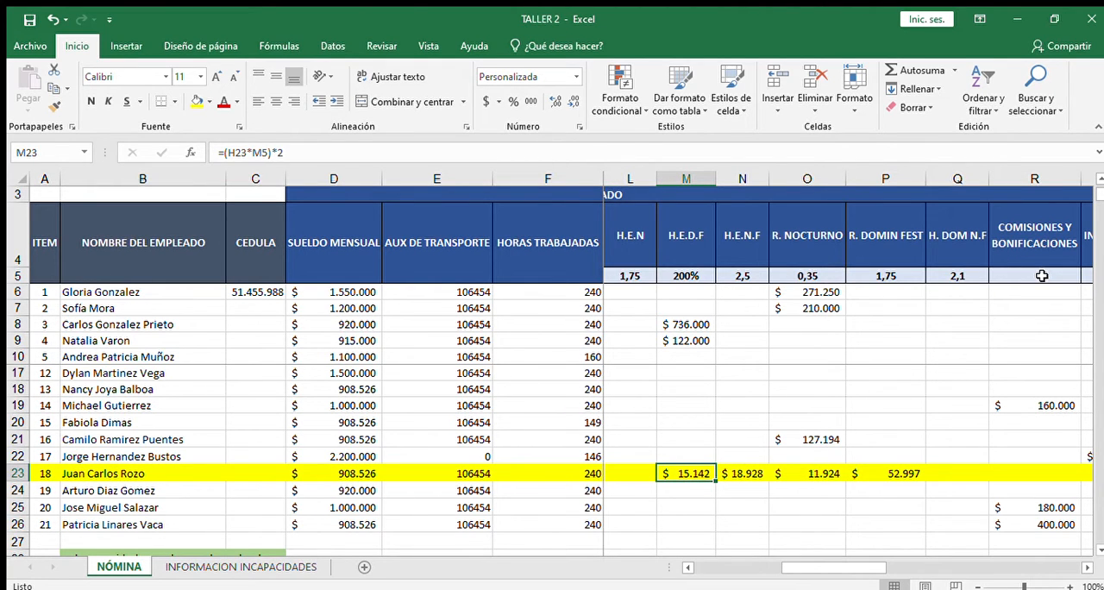
key("Right")
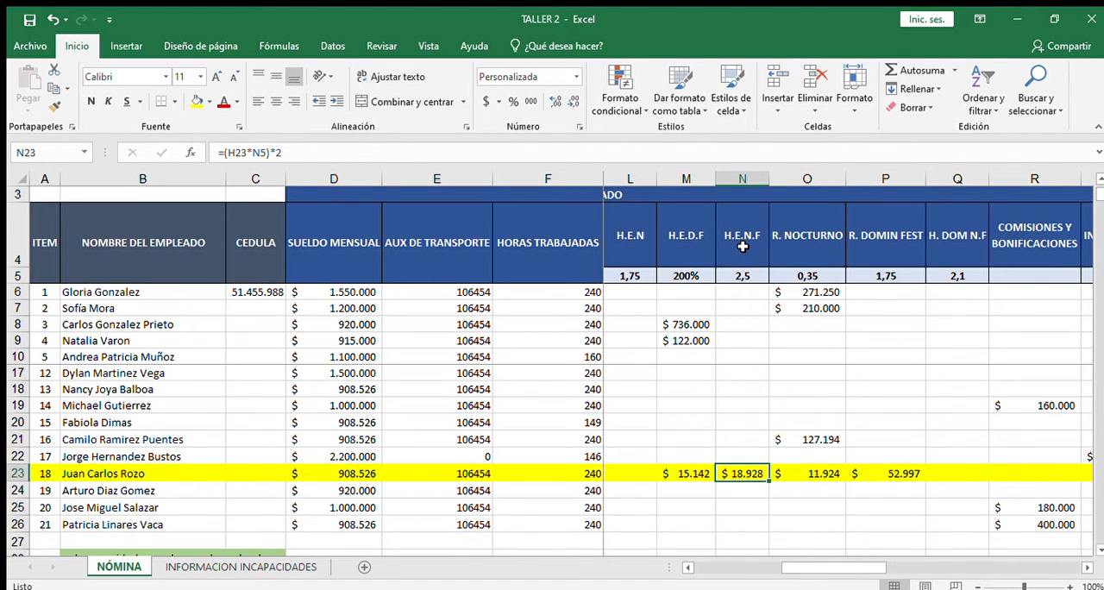
key("Left")
key("Left")
key("Left")
key("Left")
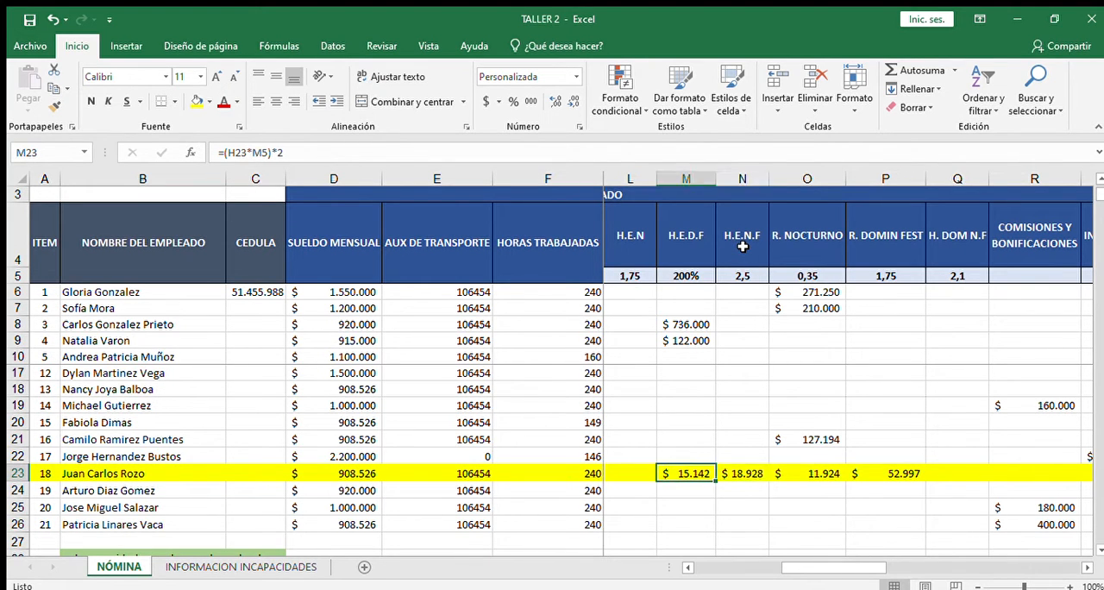
key("Right")
key("Right")
key("Right")
key("Right")
key("Right")
key("Right")
key("Right")
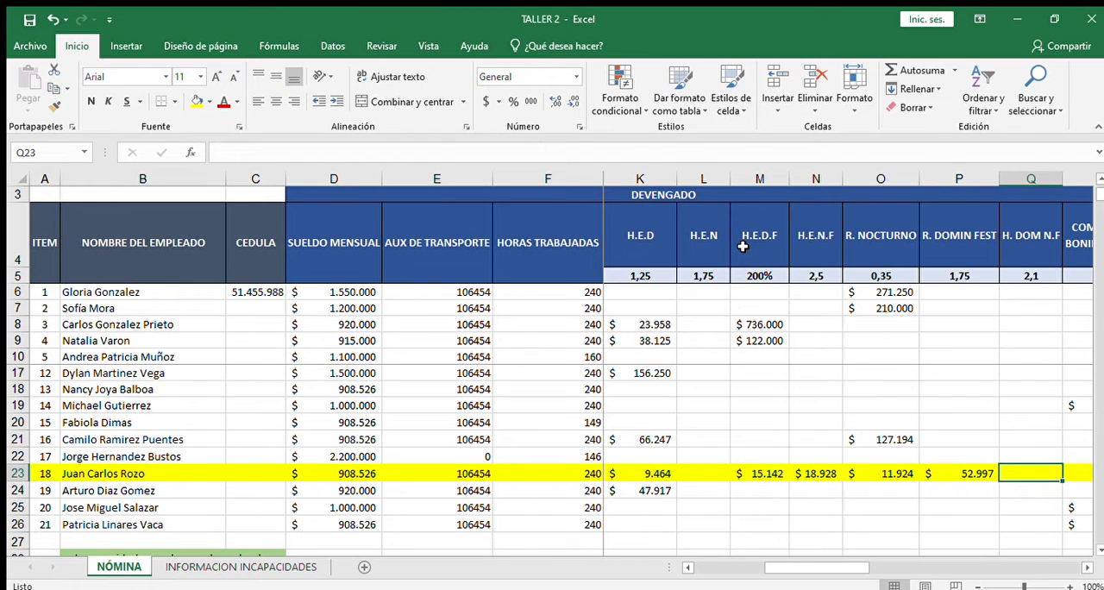
Step: Compare how the hourly value, rate and number of hours are combined in O23, N23, M23 and K23
key("Left")
key("Left")
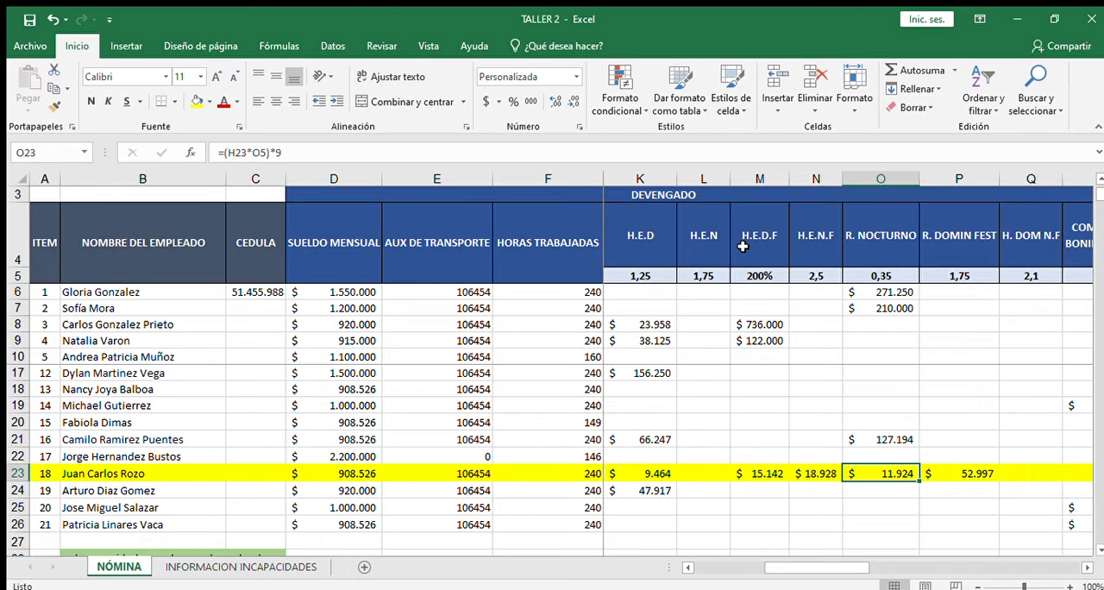
key("Left")
key("Left")
key("Right")
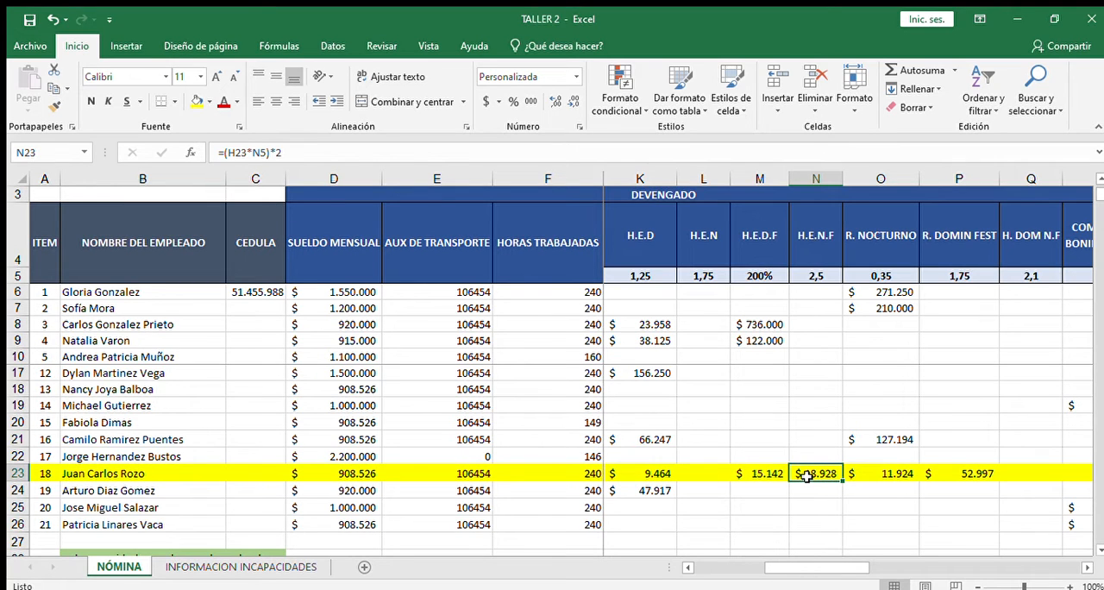
key("Left")
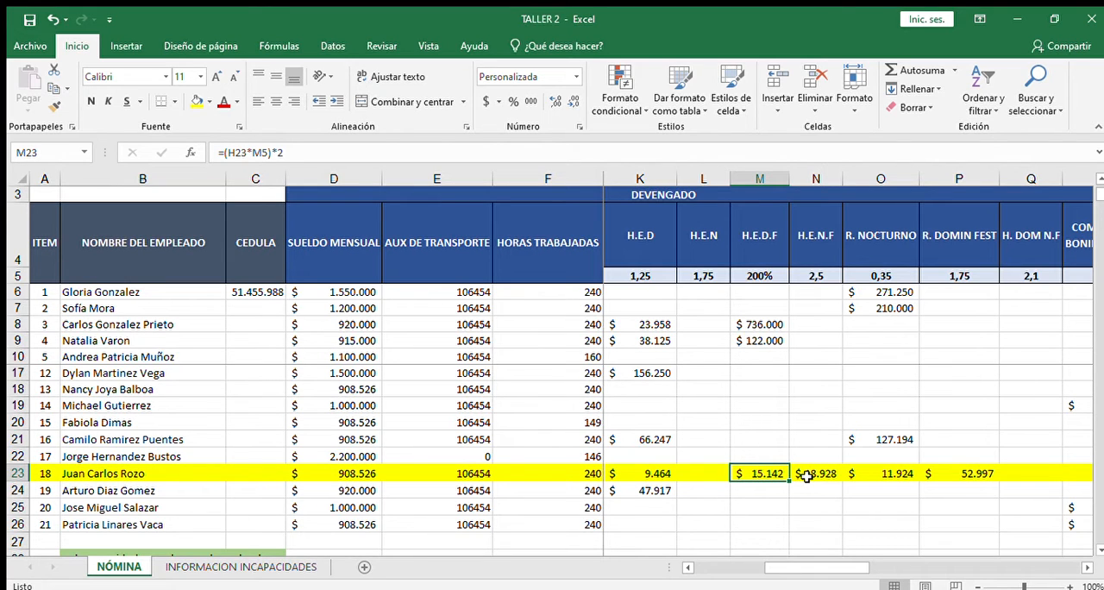
key("Right")
key("Right")
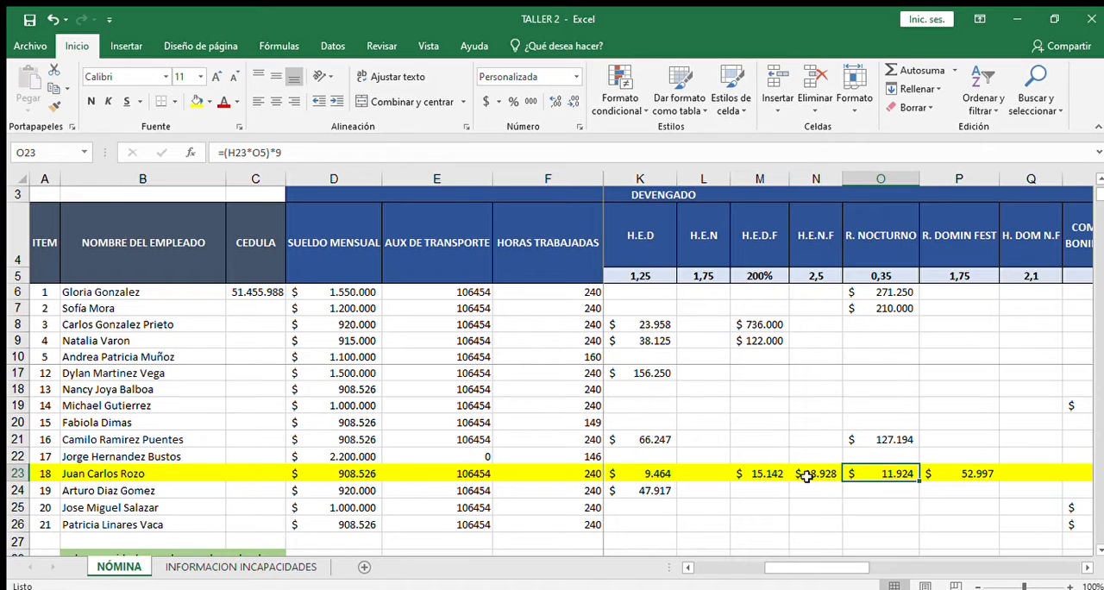
key("Left")
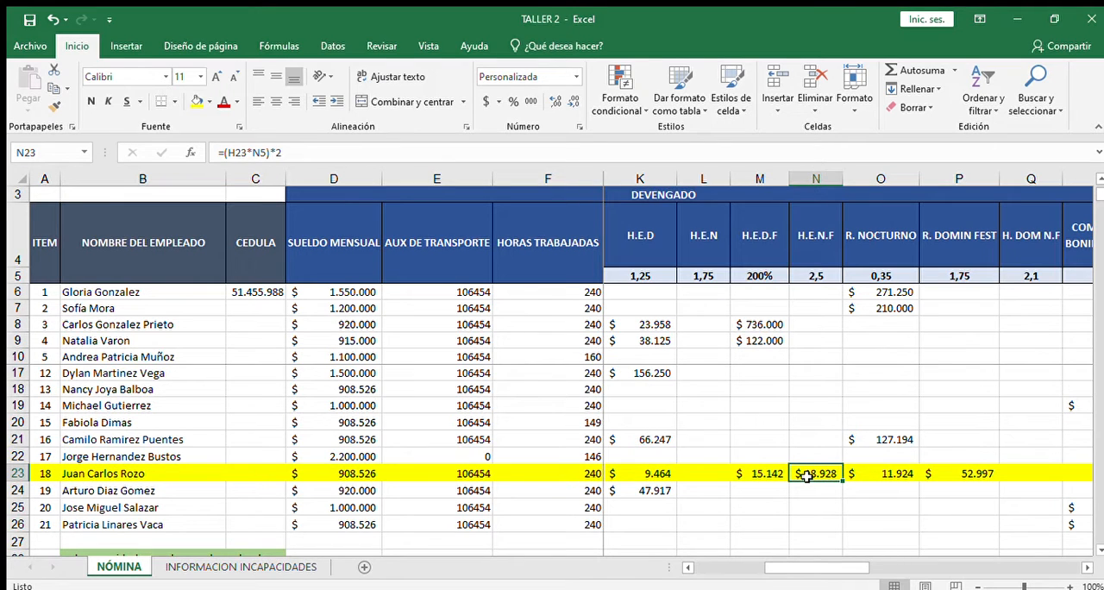
key("Left")
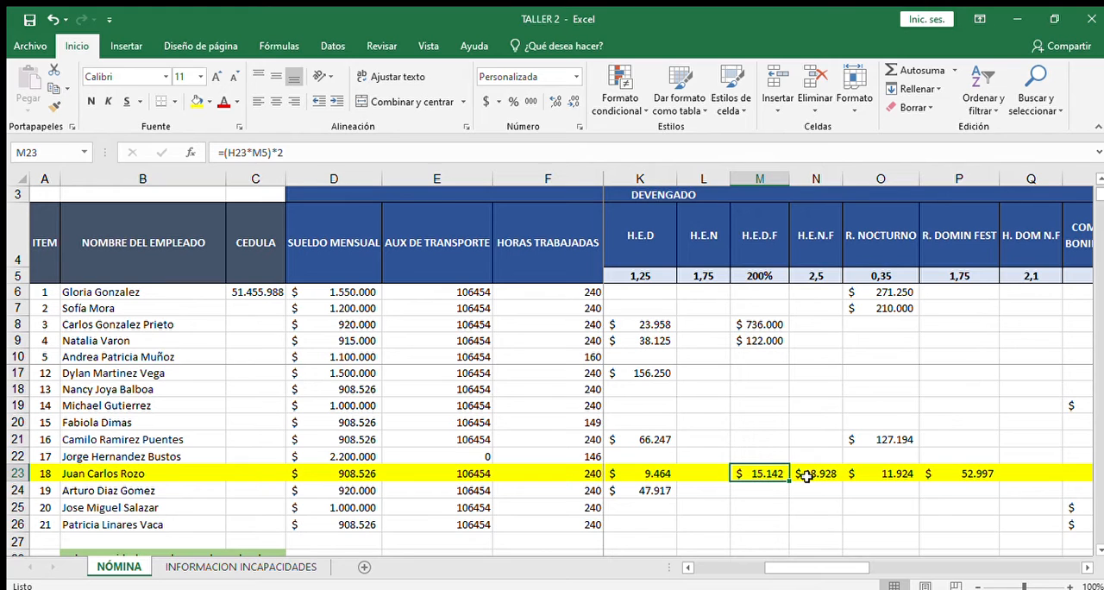
key("Left")
key("Left")
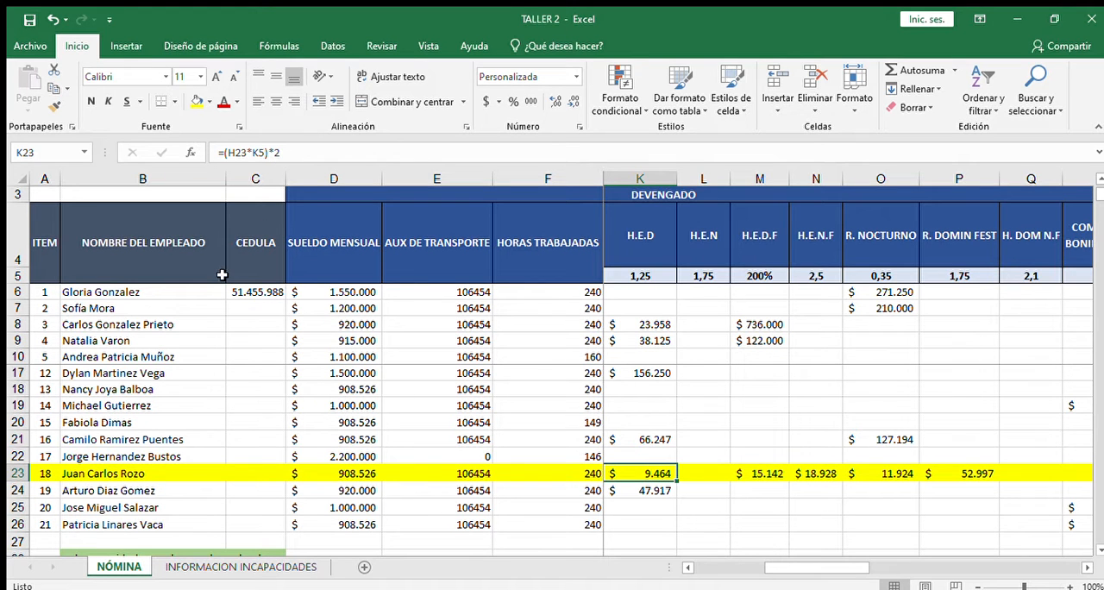
Step: Review the total earned formula in T23 and the total earned with transport allowance in U23
key("Right")
key("Right")
key("Right")
key("Right")
key("Right")
key("Right")
key("Right")
key("Right")
key("Right")
key("Right")
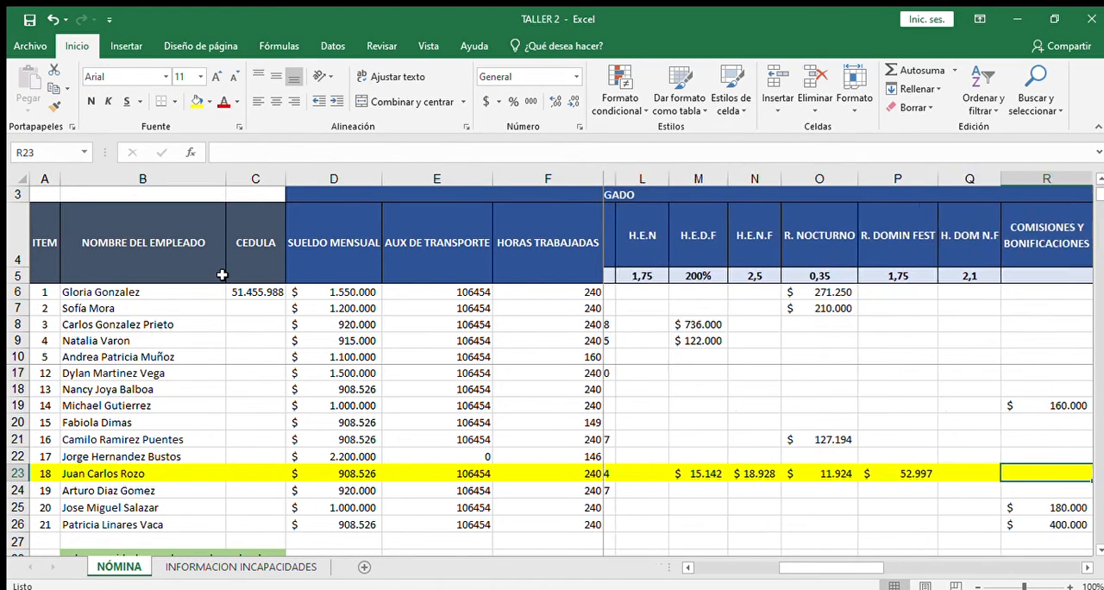
key("Left")
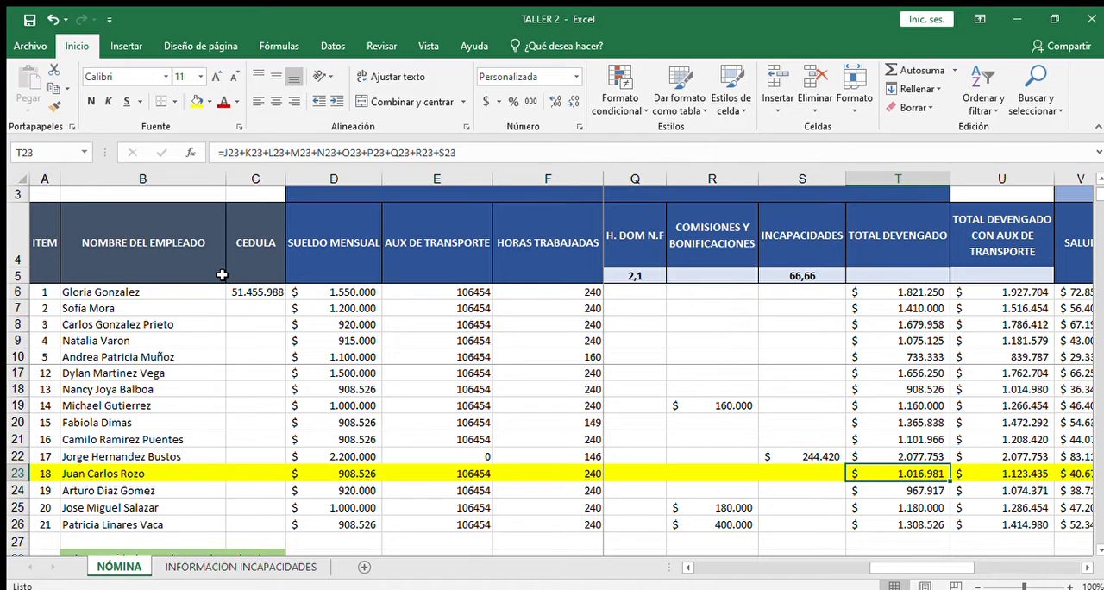
key("Right")
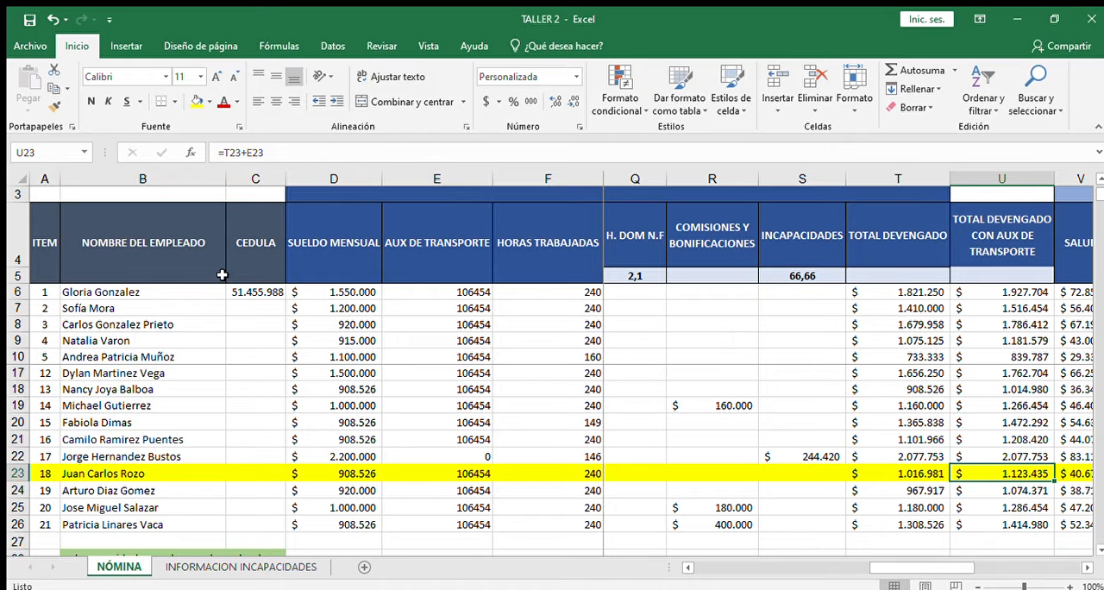
Step: Examine the health and pension deduction formulas in V23 and W23 against the total earned in T23
key("Right")
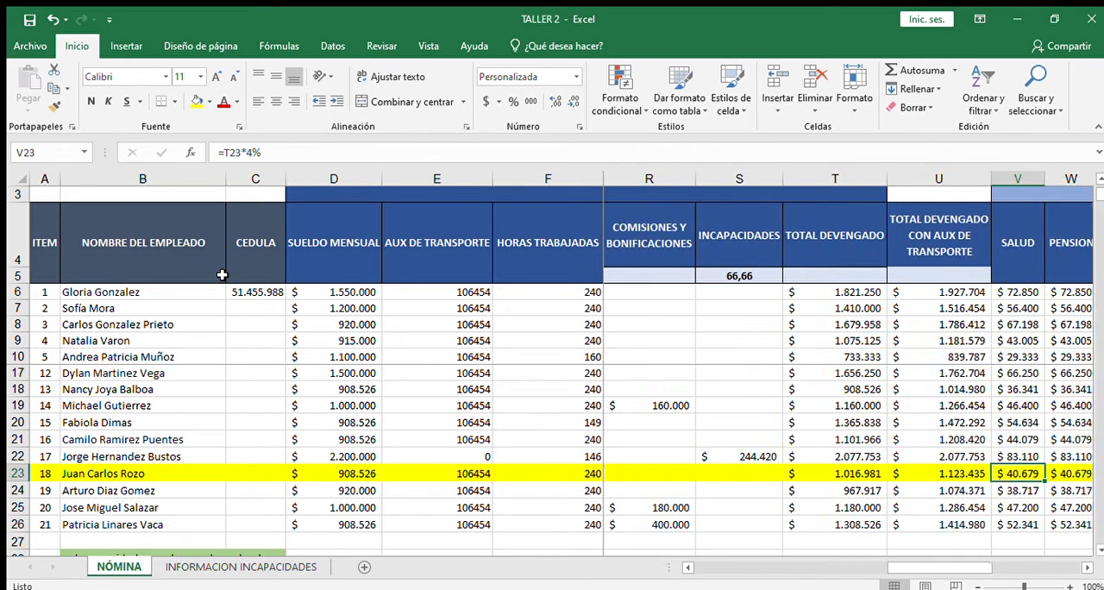
key("Right")
key("Left")
key("Left")
key("Left")
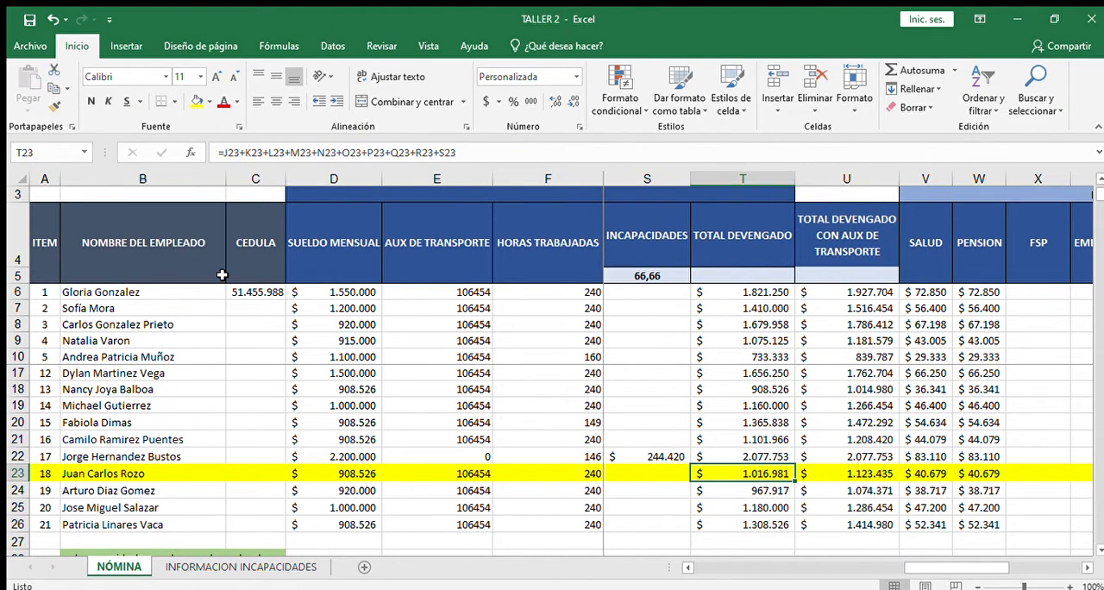
key("Right")
key("Right")
key("Right")
key("Left")
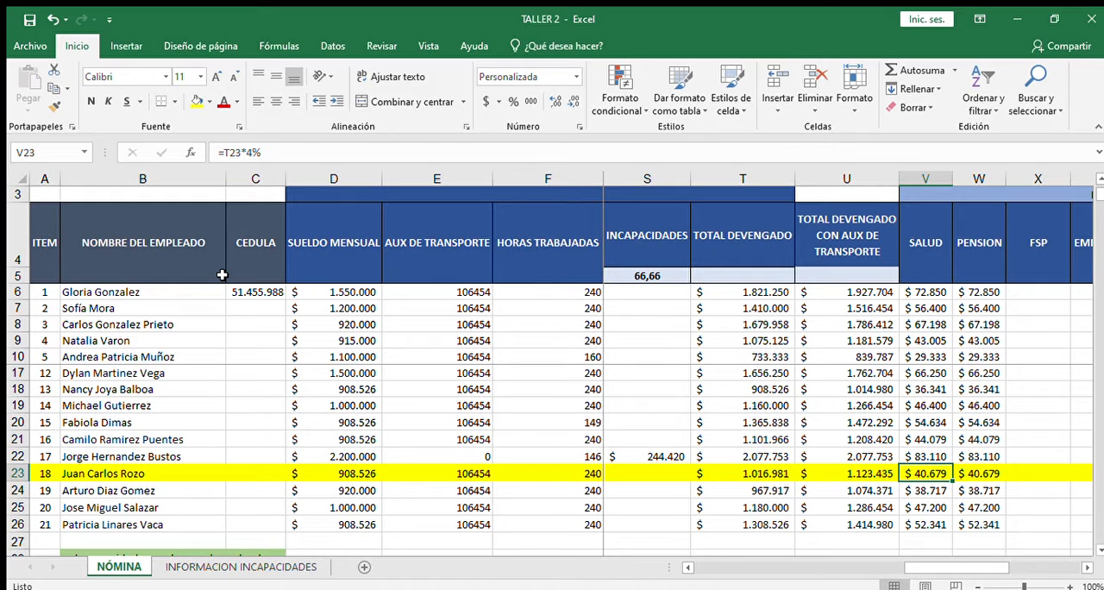
key("Right")
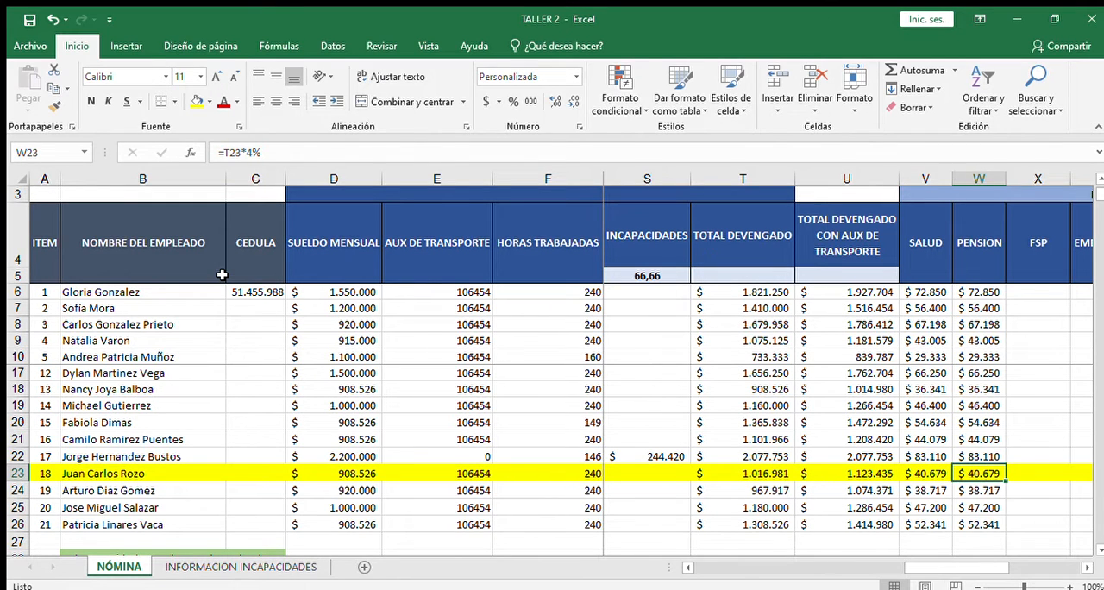
key("Left")
key("Left")
key("Left")
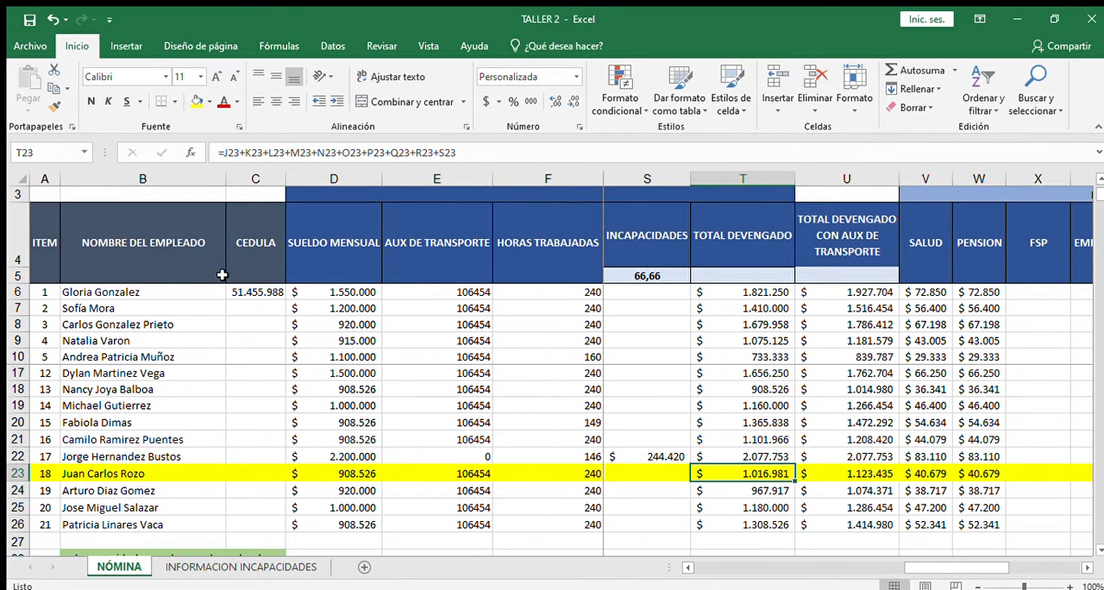
key("Right")
key("Right")
key("Right")
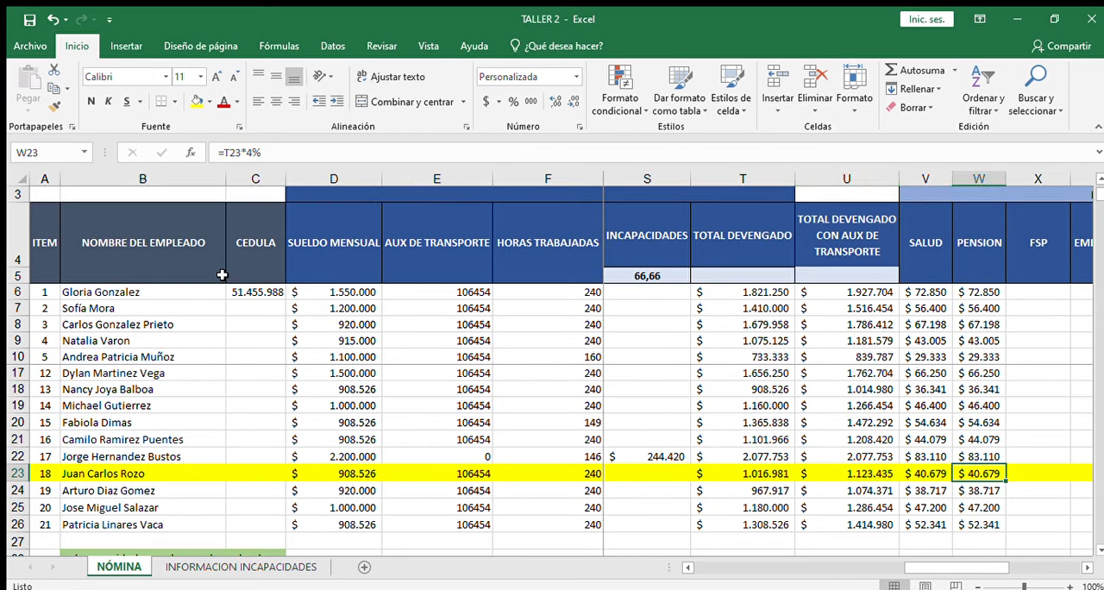
Step: Re-enter the health deduction formula in V23 as 4% of the total earned, =T23*4%
key("Left")
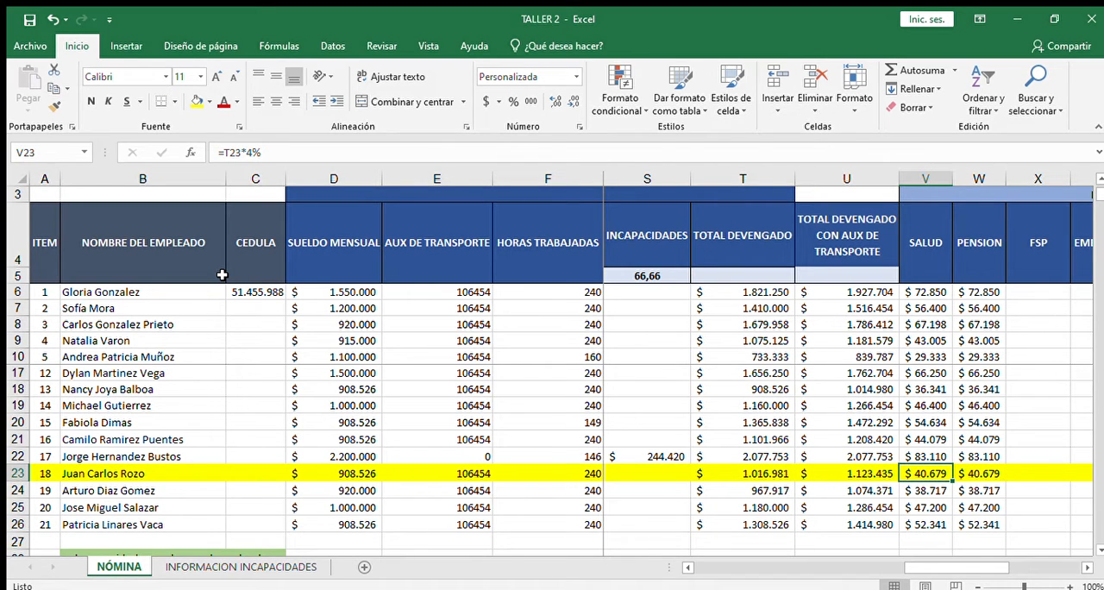
key("Delete")
type("=")
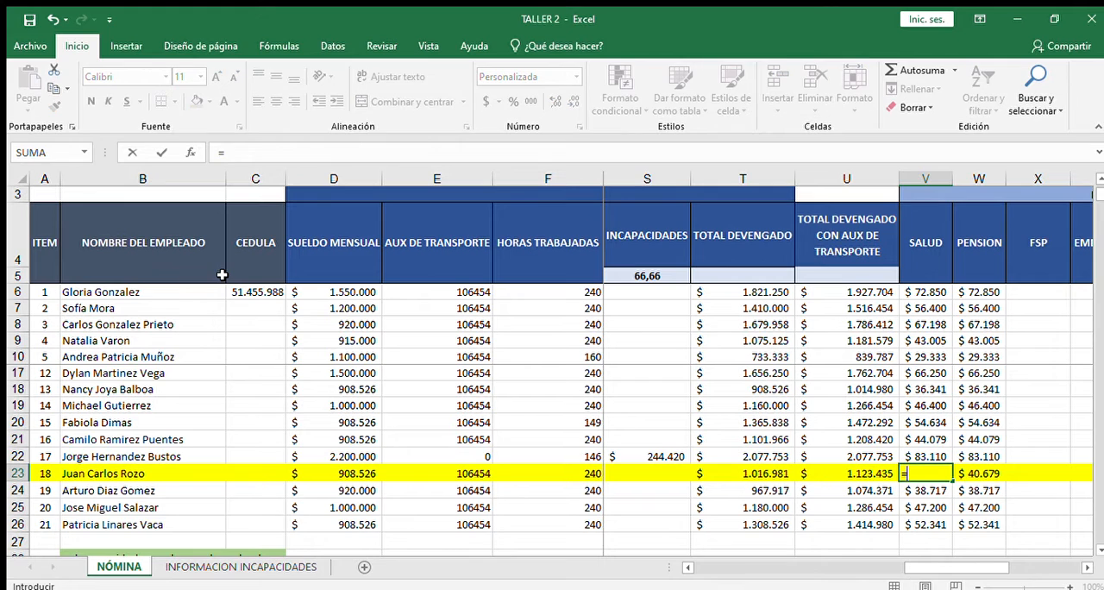
left_click(757, 473)
type("*")
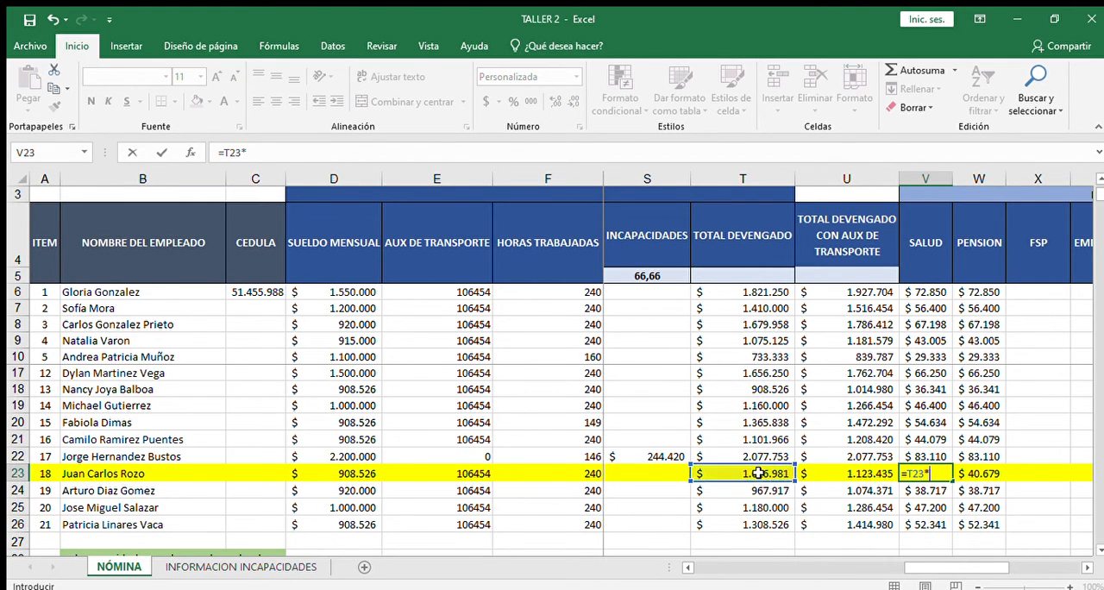
type("4%")
key("ctrl+Return")
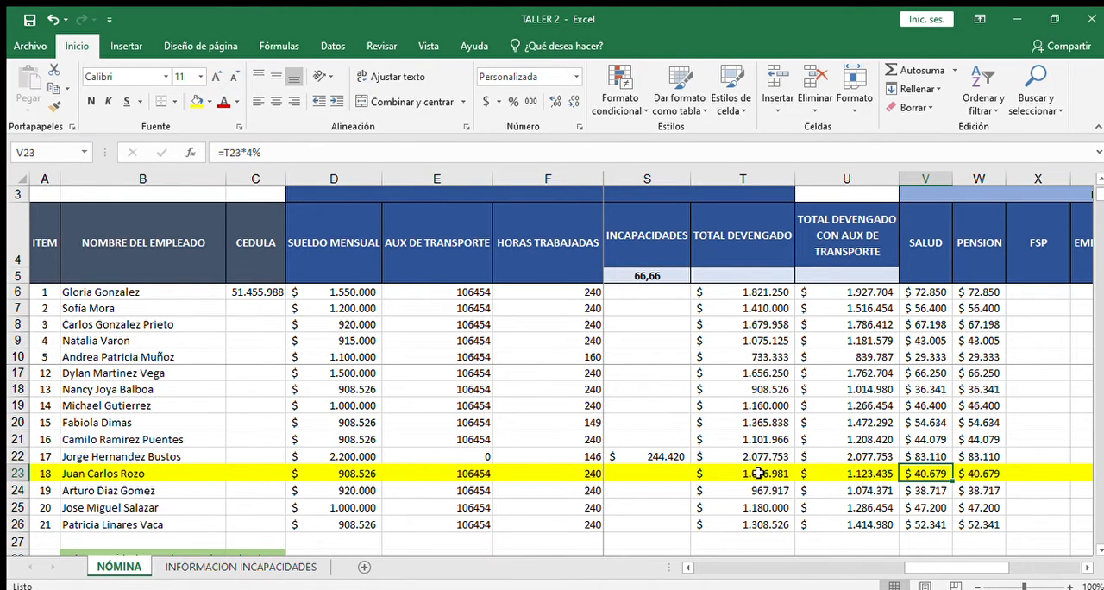
Step: Review the remaining deductions in row 23, from pension, FSP, garnishment and other deductions to the total deducted in AA23
key("Right")
key("Right")
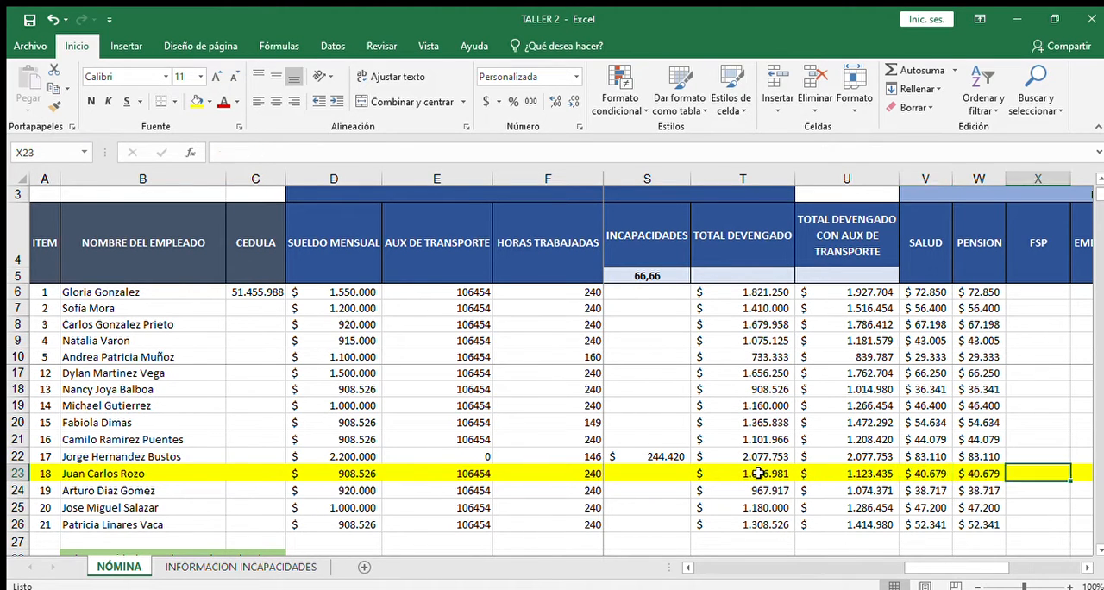
key("Left")
key("Right")
key("Right")
key("Right")
key("Right")
key("Right")
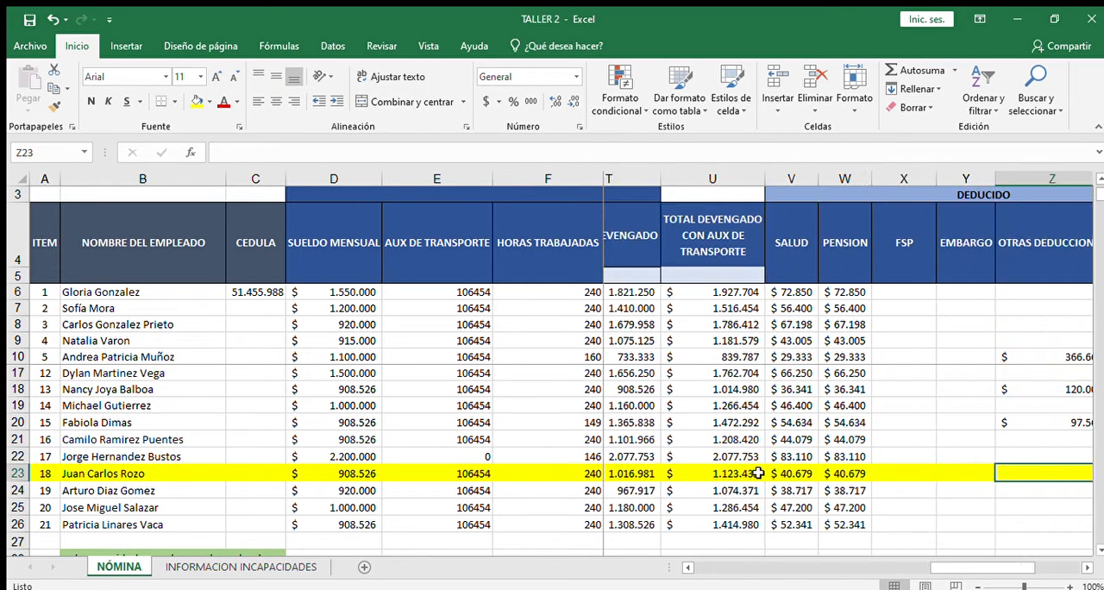
key("Left")
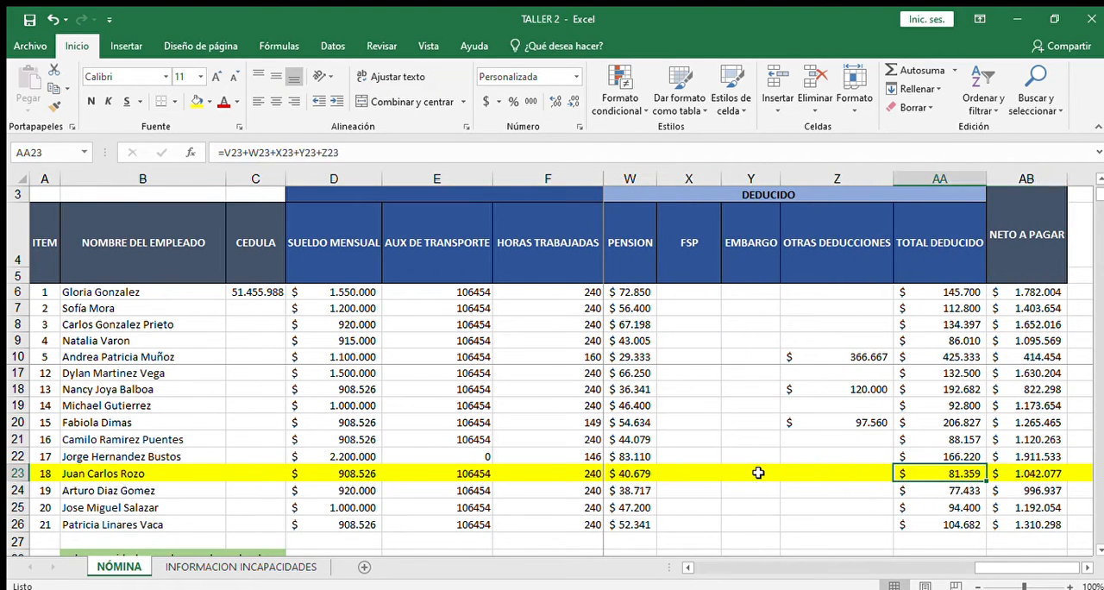
Step: Compare the individual deductions in row 23, from health in V23 onward, with the total deducted formula in AA23
key("Left")
key("Left")
key("Left")
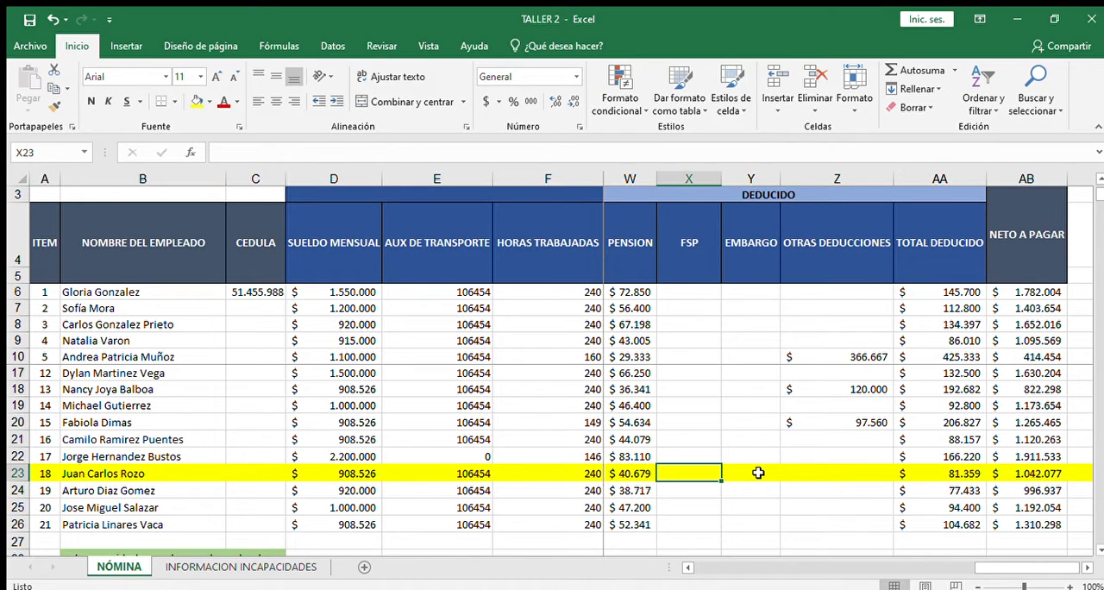
key("Right")
key("Right")
key("Right")
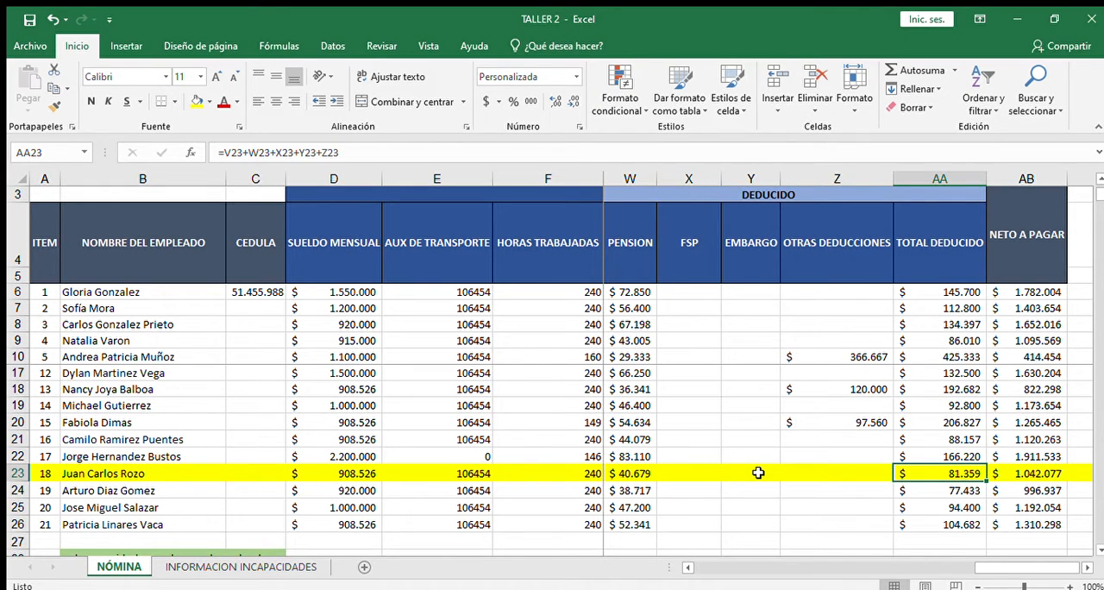
key("Left")
key("Left")
key("Left")
key("Left")
key("Left")
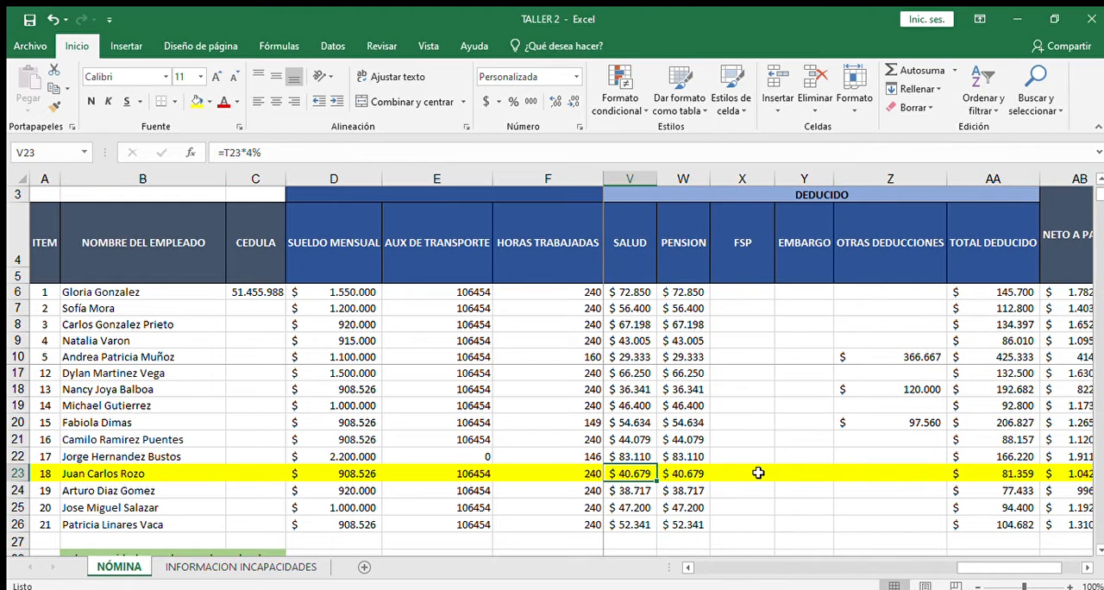
key("Right")
key("Right")
key("Right")
key("Right")
key("Right")
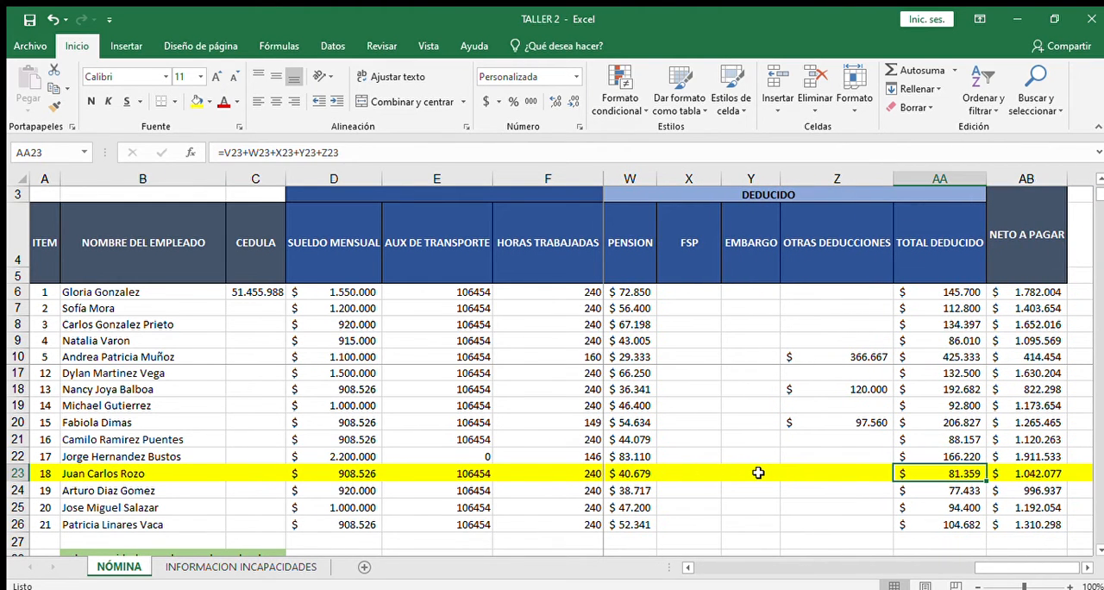
Step: Check the net pay formula in AB23 and retrace the earned items in row 23 between G23 and T23
key("Right")
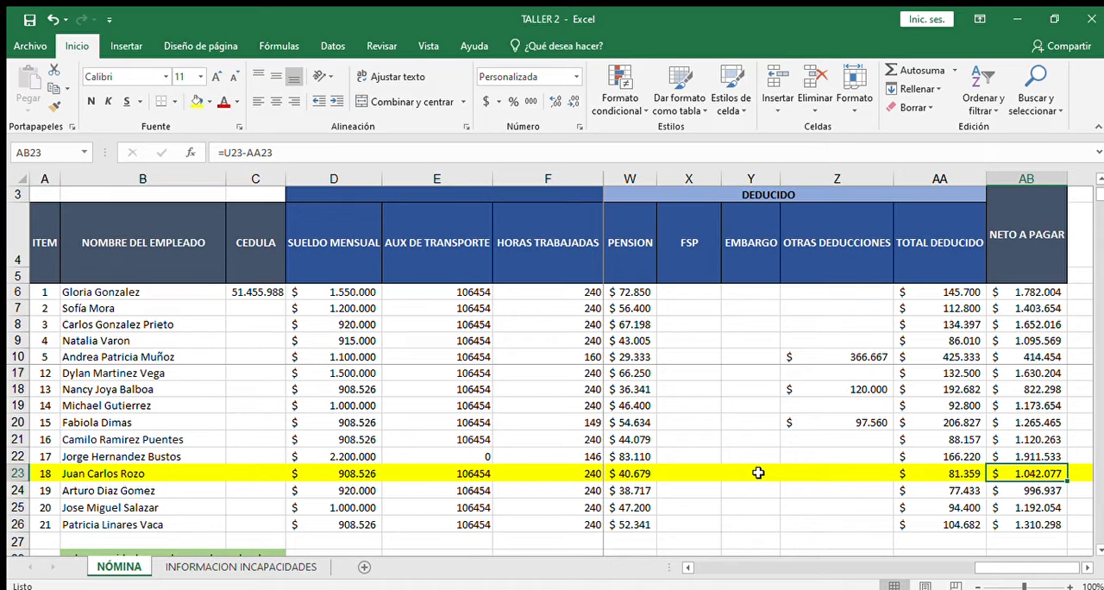
key("Left")
key("Left")
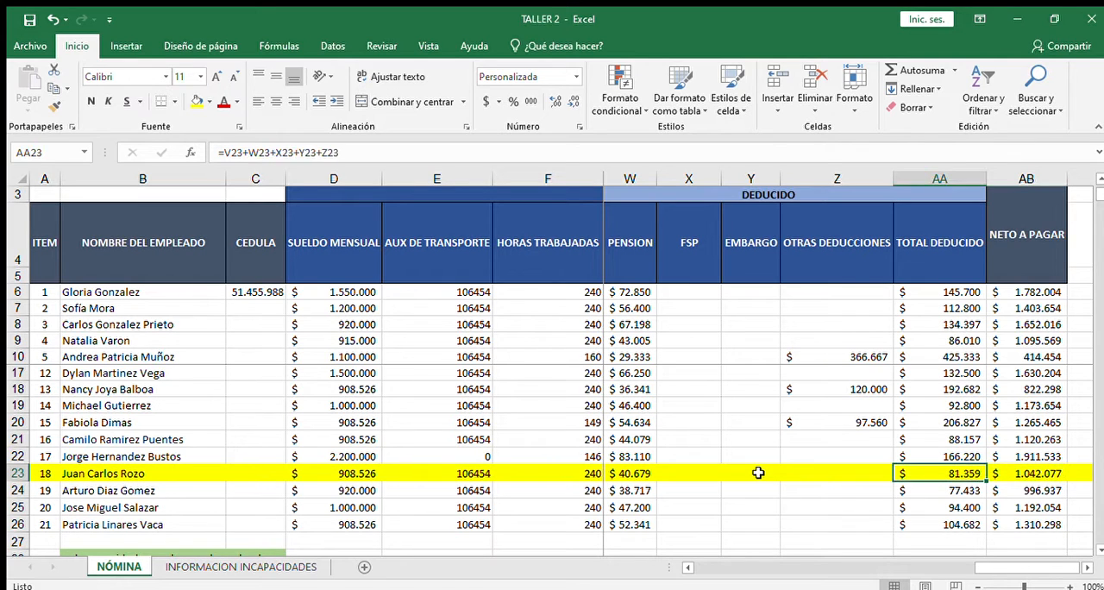
key("Left")
key("Left")
key("Left")
key("Left")
key("Left")
key("Left")
key("Left")
key("Left")
key("Left")
key("Left")
key("Left")
key("Left")
key("Left")
key("Left")
key("Left")
key("Left")
key("Left")
key("Left")
key("Left")
key("Left")
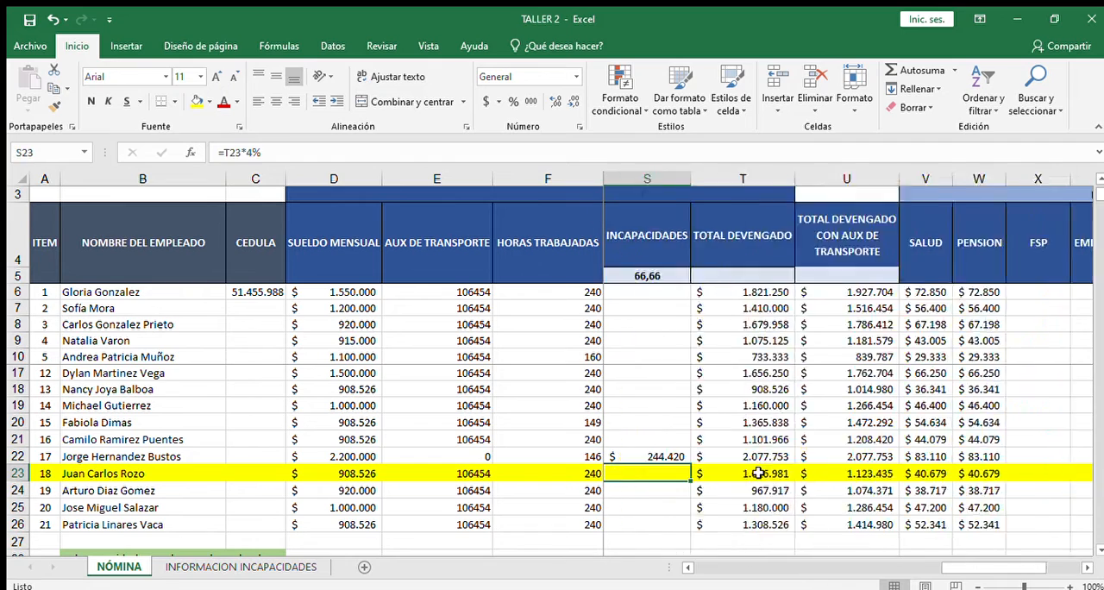
key("Right")
key("Right")
key("Right")
key("Right")
key("Right")
key("Right")
key("Right")
key("Right")
key("Right")
key("Right")
key("Right")
key("Right")
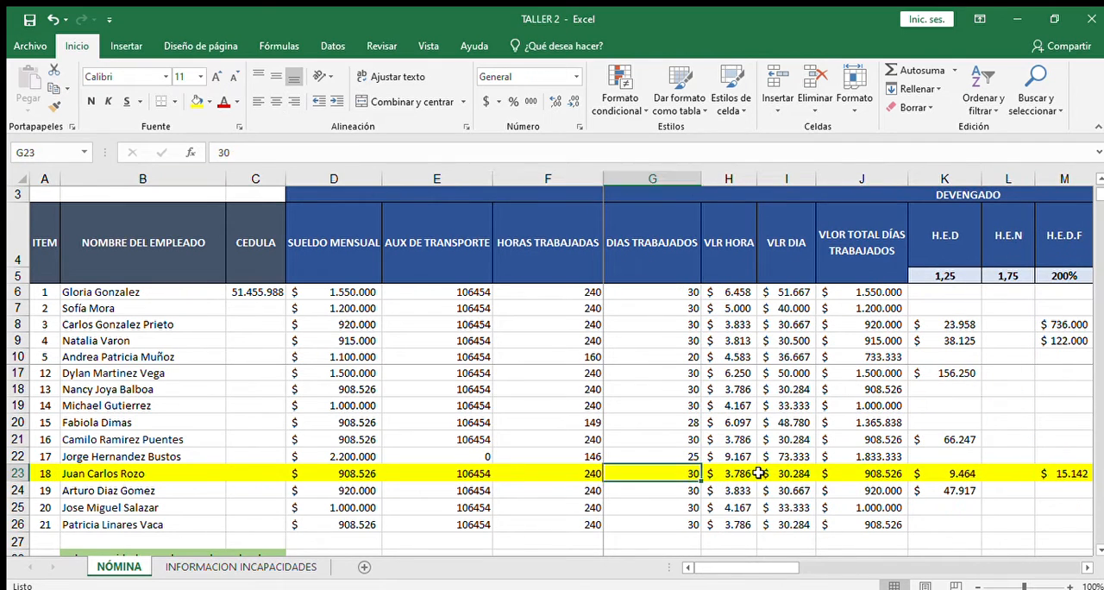
key("Right")
key("Right")
key("Right")
key("Right")
key("Right")
key("Right")
key("Right")
key("Right")
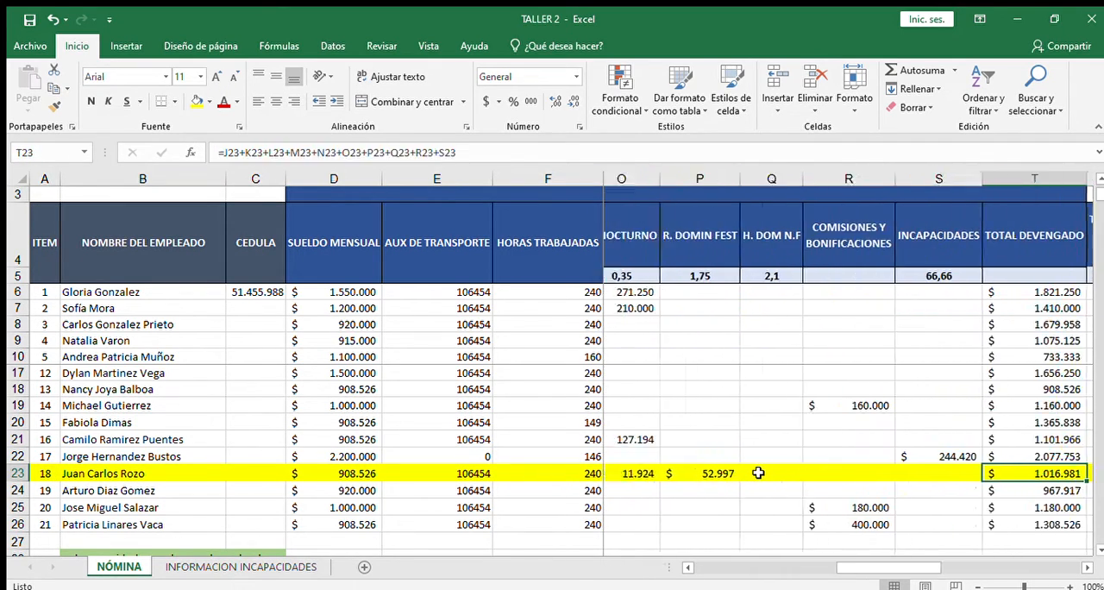
Step: Inspect the commissions and incapacity columns around rows 20 to 22, including the incapacity formula in S22
key("Left")
key("Left")
key("Left")
key("Up")
key("Up")
key("Up")
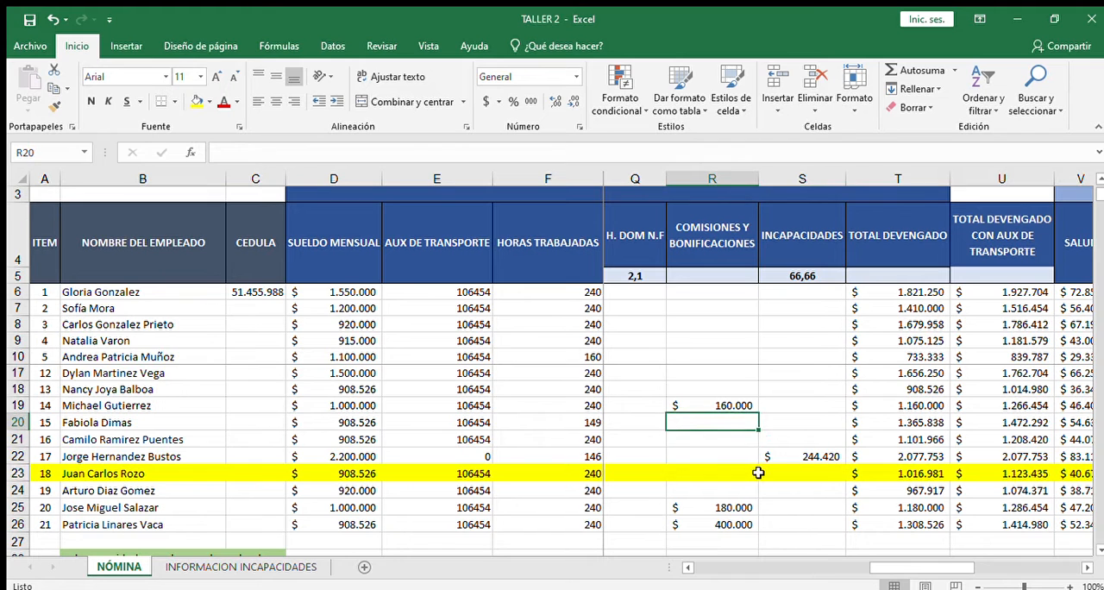
key("Left")
key("Left")
key("Right")
key("Right")
key("Down")
key("Right")
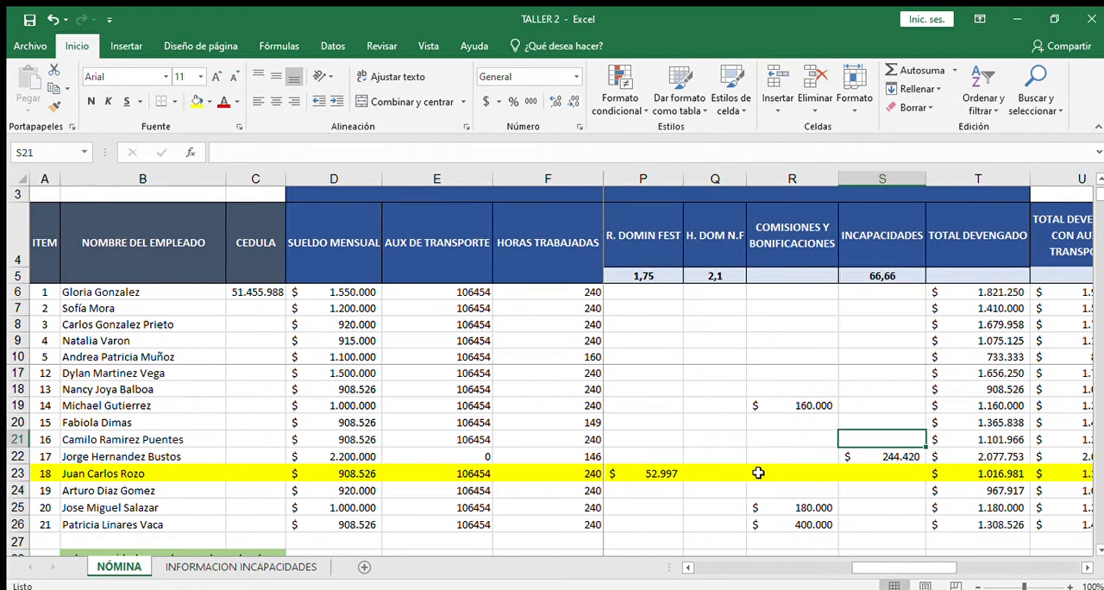
key("Down")
key("Left")
key("Right")
key("Right")
key("Left")
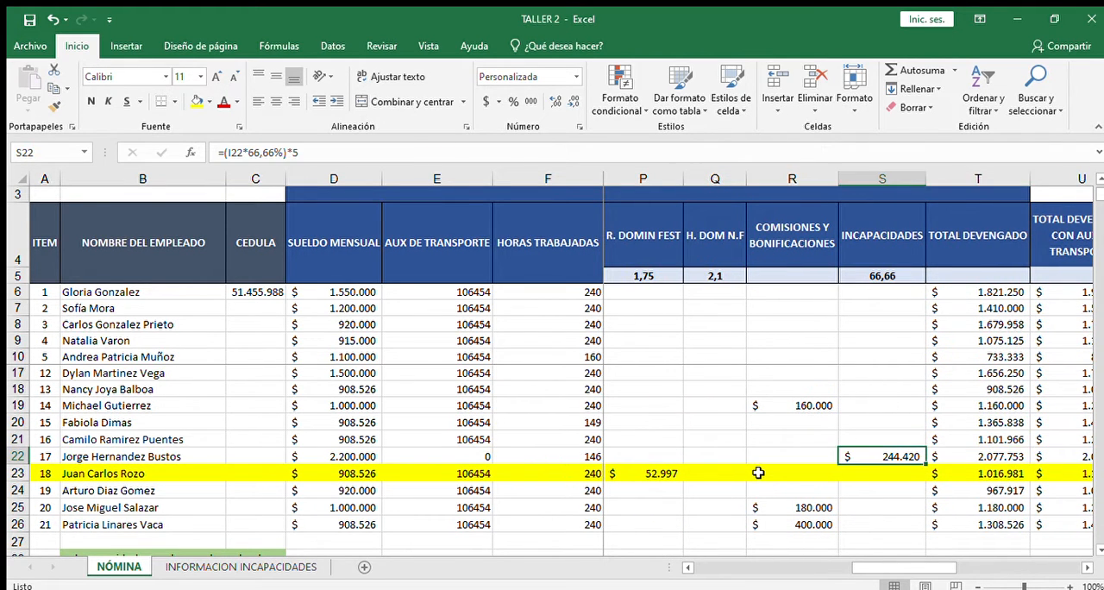
Step: Go up the incapacity column to row 11 and select that employee's name in B11
key("Up")
key("Up")
key("Up")
key("Up")
key("Up")
key("Up")
key("Up")
key("Up")
key("Up")
key("Up")
key("Up")
key("Up")
key("Up")
key("Up")
key("Up")
key("Up")
key("Up")
key("Up")
key("Up")
key("Up")
key("Up")
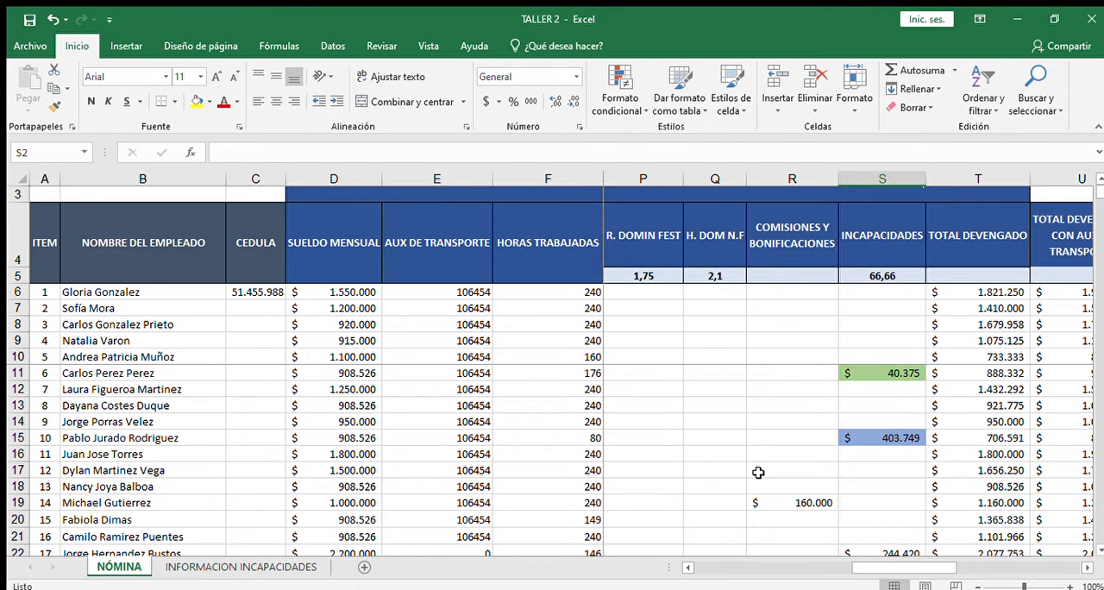
key("Down")
key("Down")
key("Down")
key("Down")
key("Down")
key("Down")
key("Down")
key("Down")
key("Down")
key("Left")
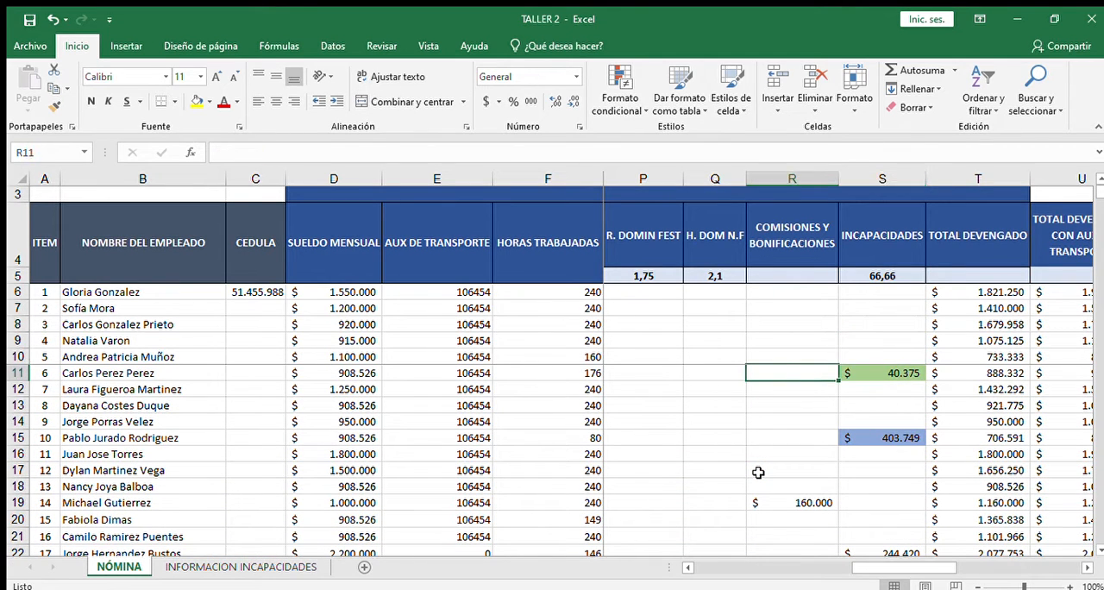
key("Left")
key("Left")
key("Left")
key("Left")
key("Left")
key("Left")
key("Left")
key("Left")
key("Left")
key("Left")
key("Left")
key("Left")
key("Left")
key("Left")
key("Left")
key("Left")
key("Left")
key("Left")
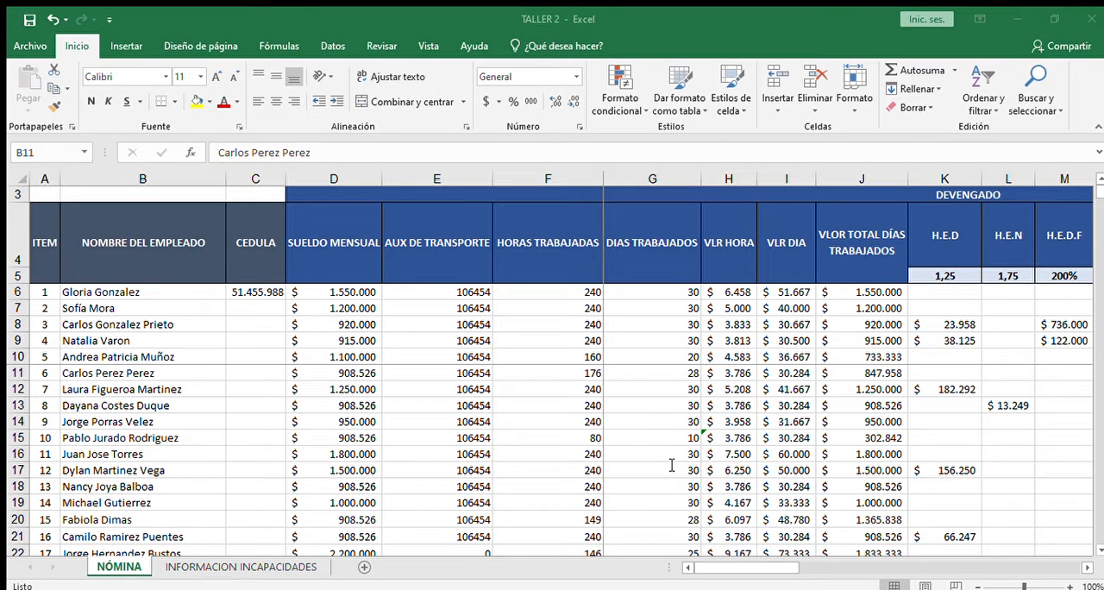
Step: Review row 11 from the monthly salary in D11 and transport allowance in E11 to the daily value in I11
key("alt+Tab")
key("Right")
key("Right")
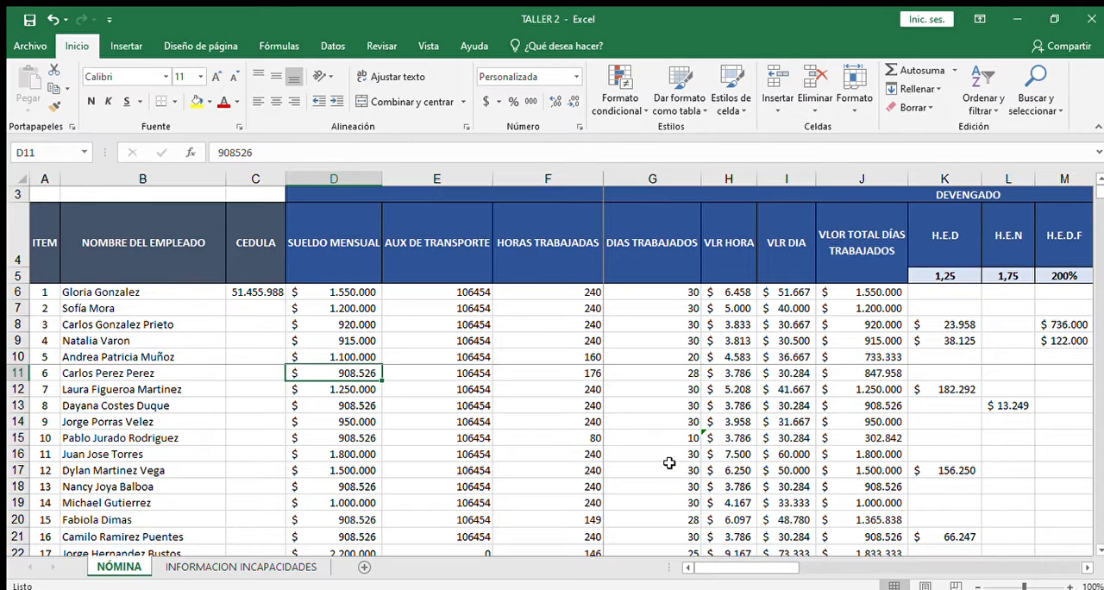
key("Right")
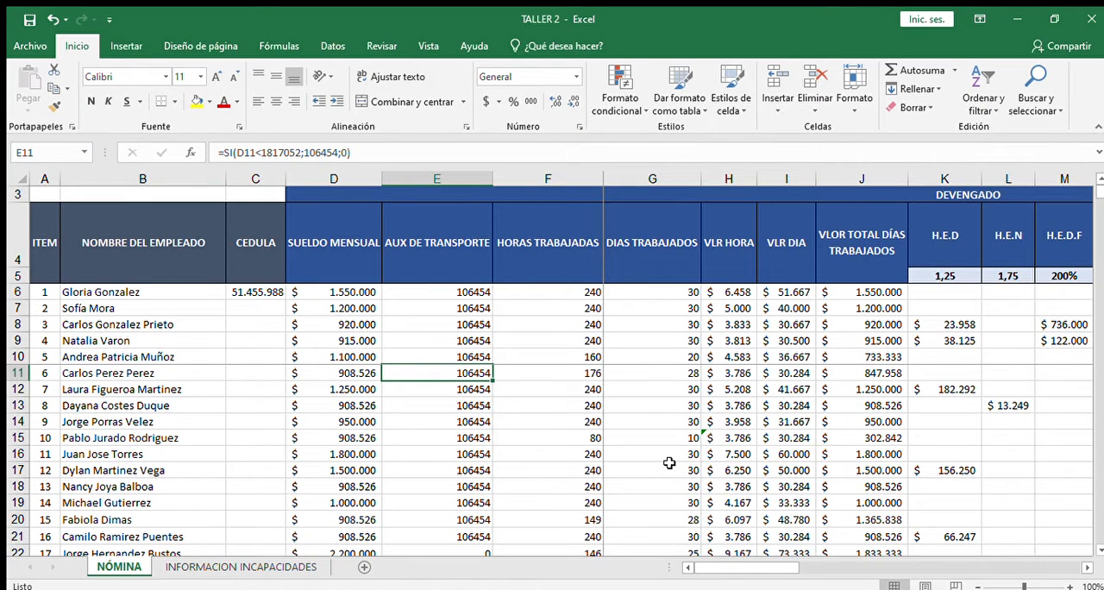
key("Right")
key("Right")
key("Right")
key("Right")
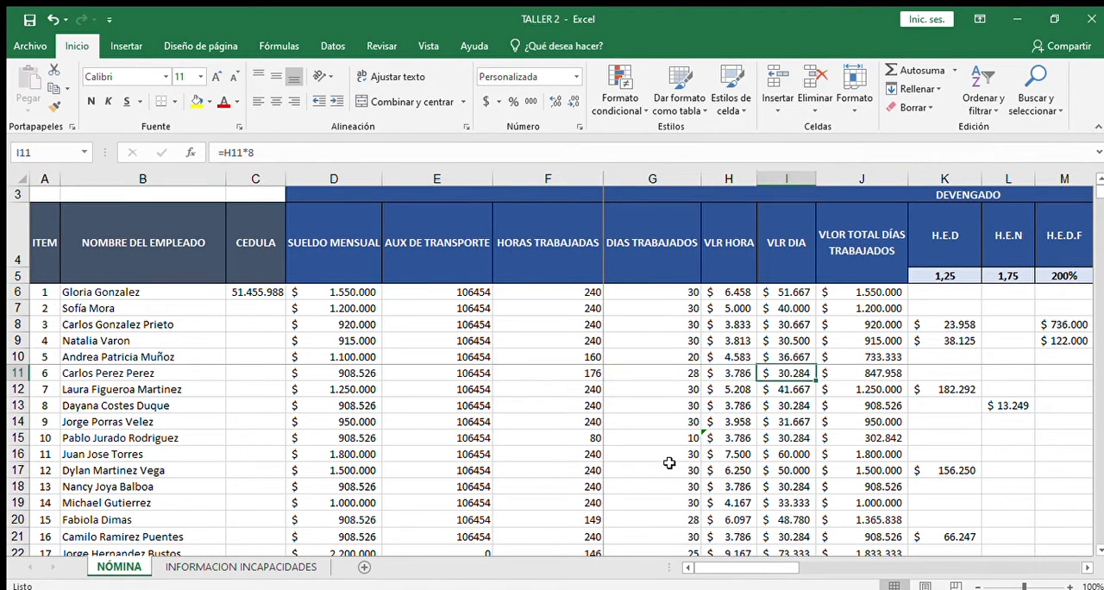
Step: Examine the hourly value formula in H11 together with the days worked, hours worked and transport allowance in row 11
key("Left")
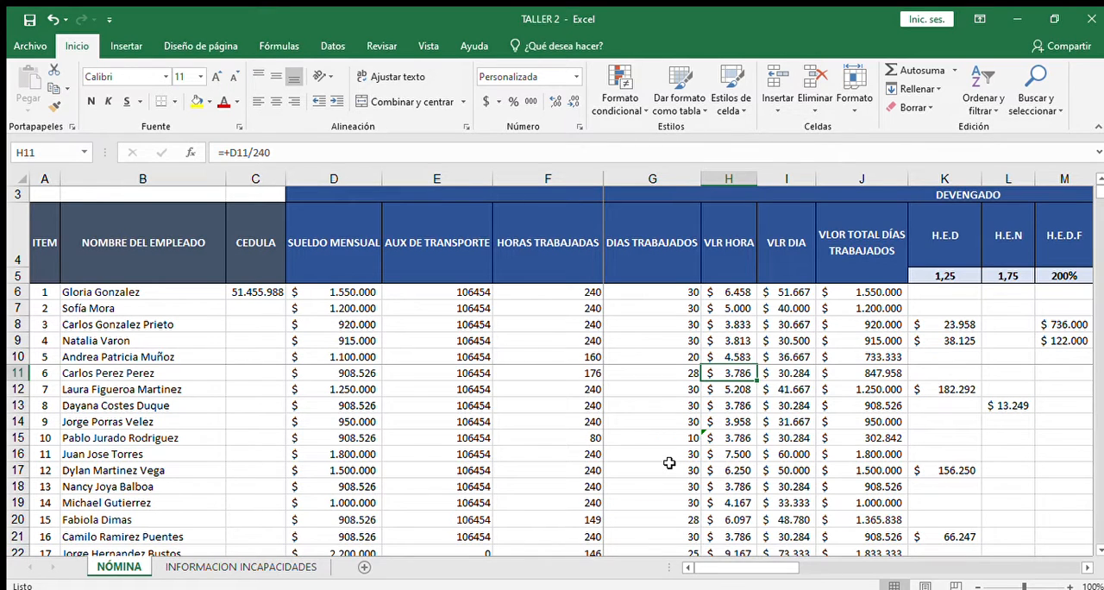
key("Left")
key("Left")
key("Left")
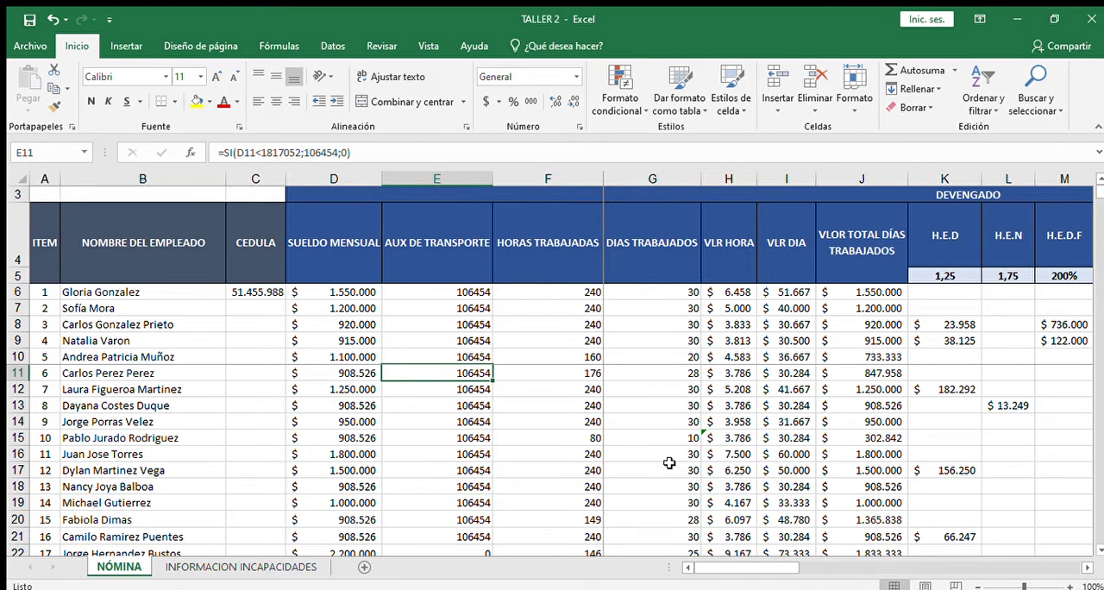
key("Right")
key("Right")
key("Right")
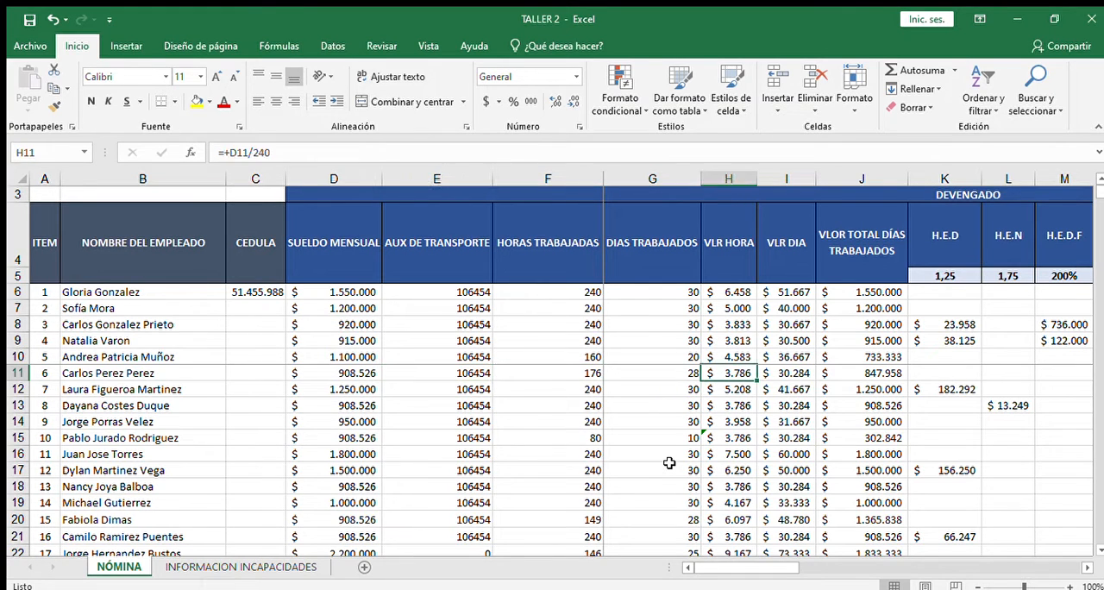
Step: Examine the daily value in I11 and the formula for the total value of days worked in J11
key("Right")
key("Right")
key("Left")
key("Left")
key("Left")
key("Right")
Step: Check the overtime and surcharge cells of row 11 through to the total earned formula in T11
key("Right")
key("Right")
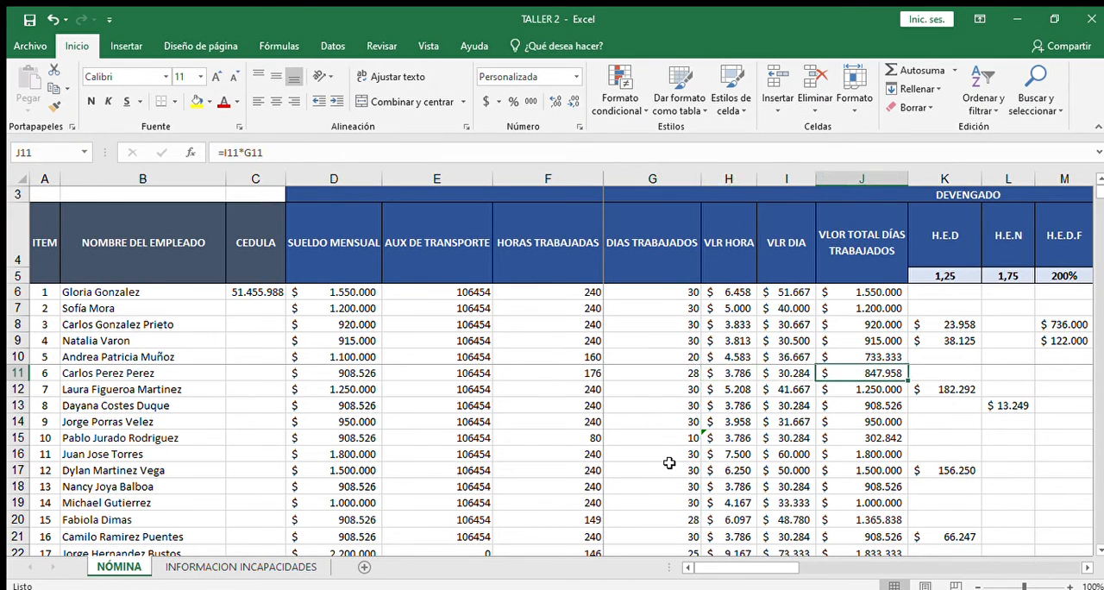
key("Right")
key("Right")
key("Right")
key("Right")
key("Right")
key("Right")
key("Right")
key("Right")
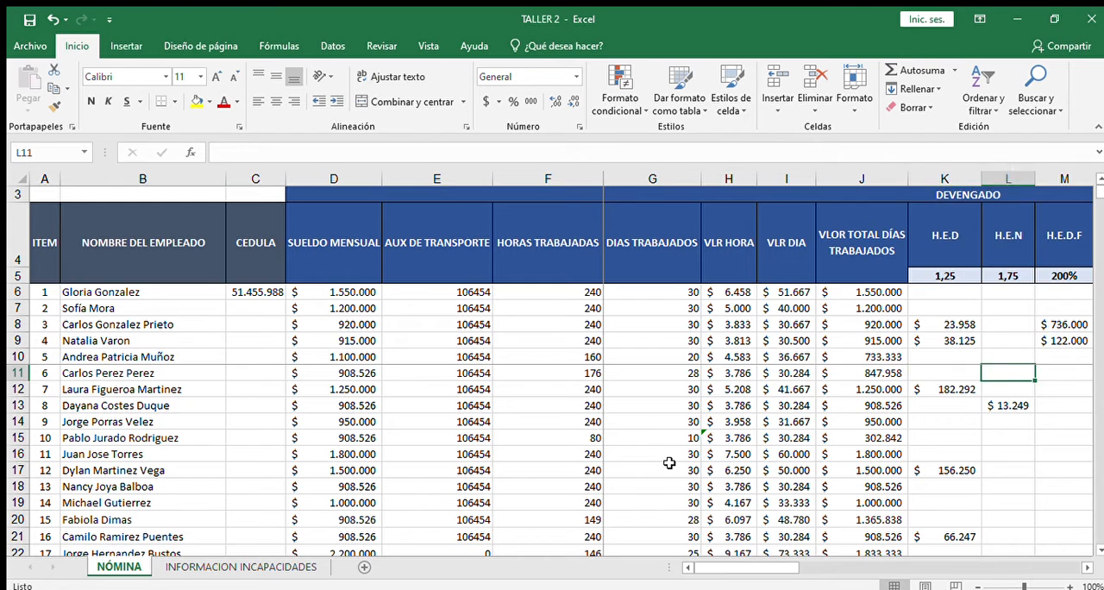
key("Right")
key("Right")
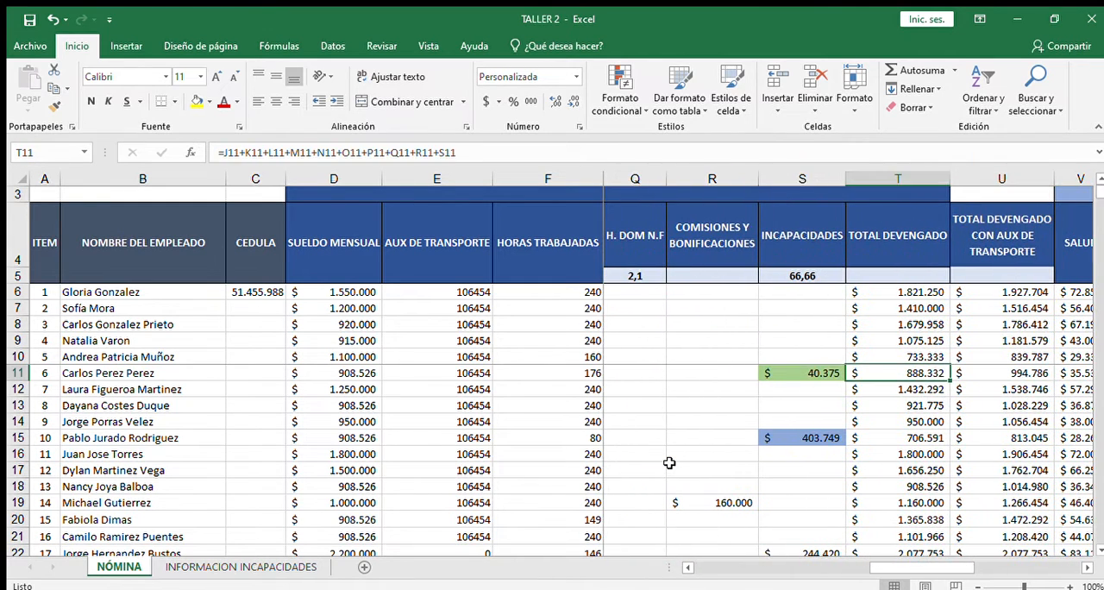
Step: Examine the incapacity formula in S11, trace it back to the hourly and daily values, and return to T11
key("Left")
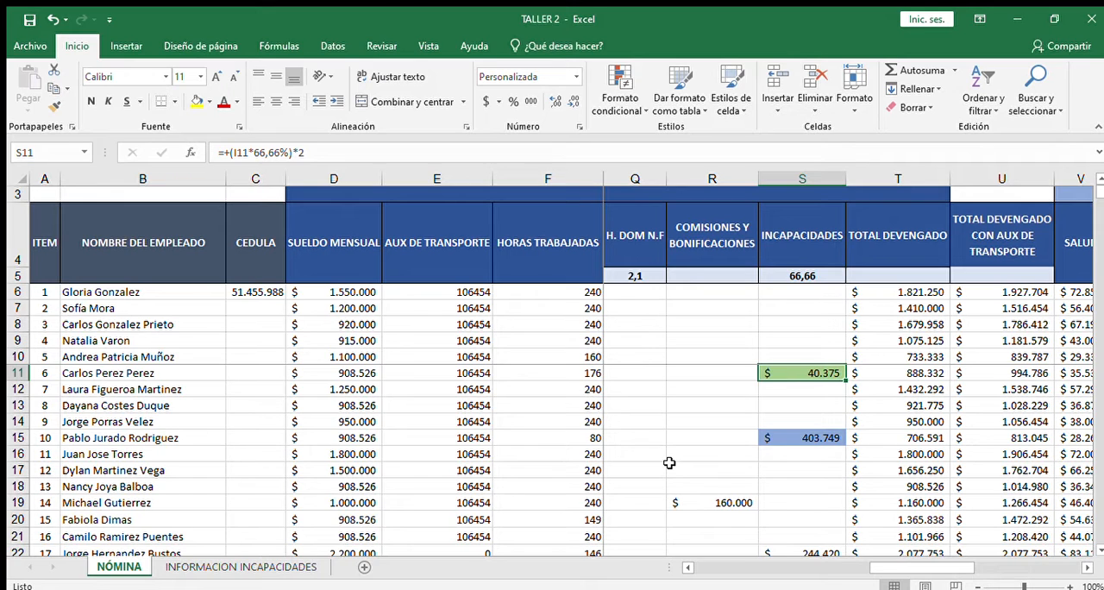
key("Left")
key("Left")
key("Left")
key("Left")
key("Left")
key("Left")
key("Left")
key("Left")
key("Left")
key("Left")
key("Left")
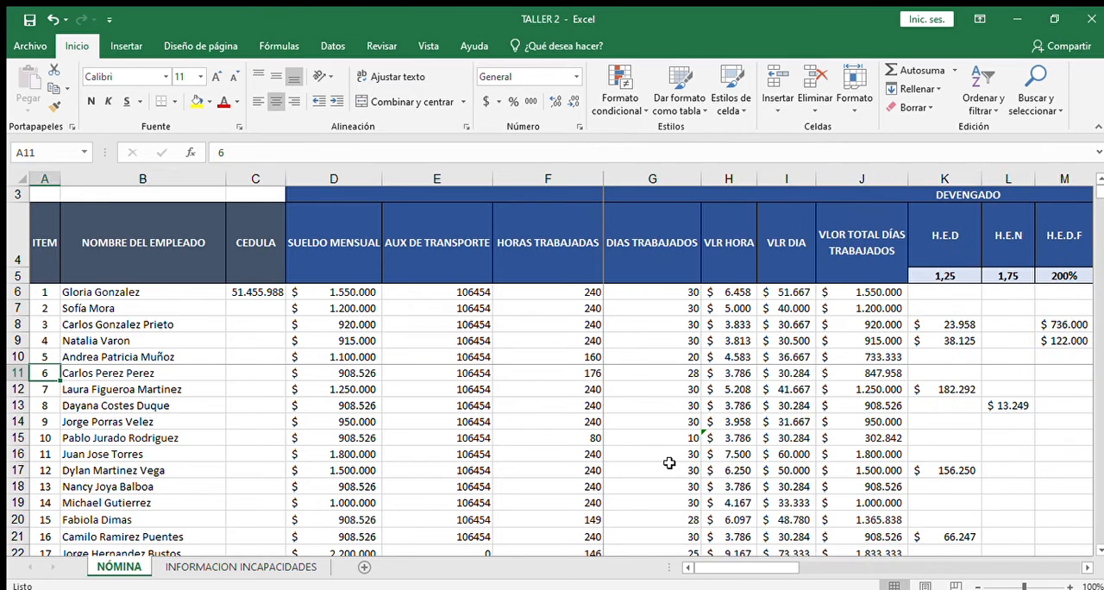
key("Right")
key("Right")
key("Right")
key("Right")
key("Right")
key("Right")
key("Right")
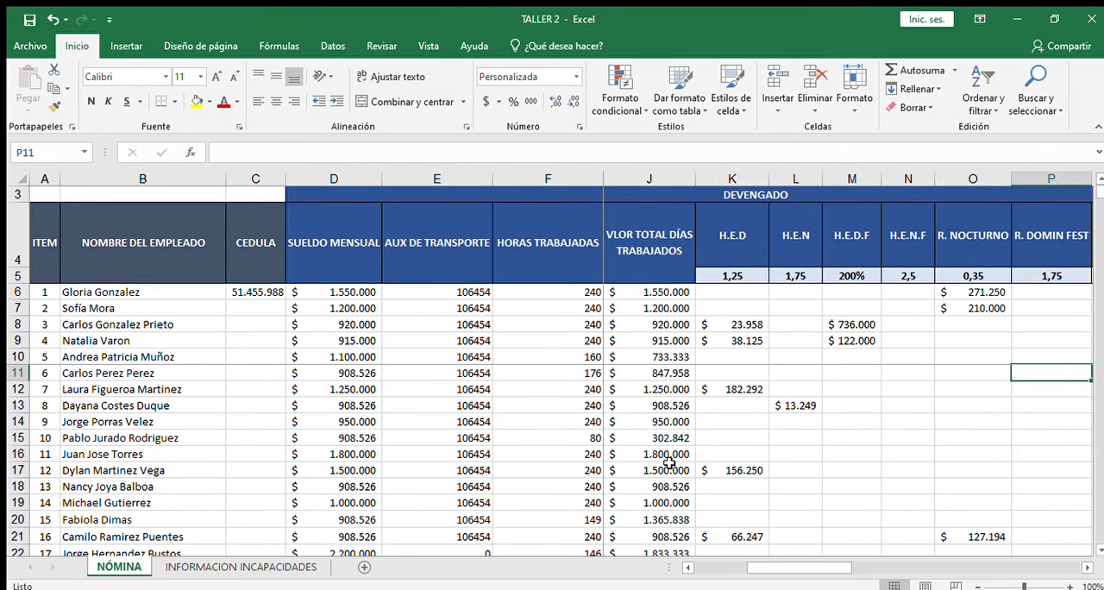
key("Right")
key("Right")
key("Right")
key("Right")
key("Left")
key("Right")
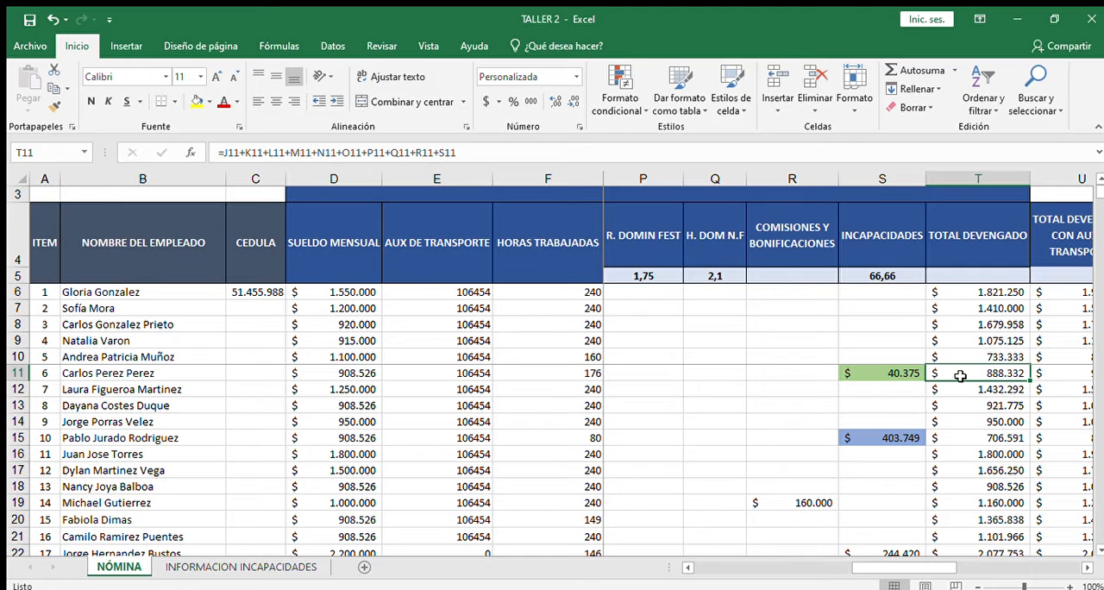
Step: Review the health and pension formulas in V11 and W11 and the total earned with transport allowance in U11
key("Right")
key("Right")
key("Right")
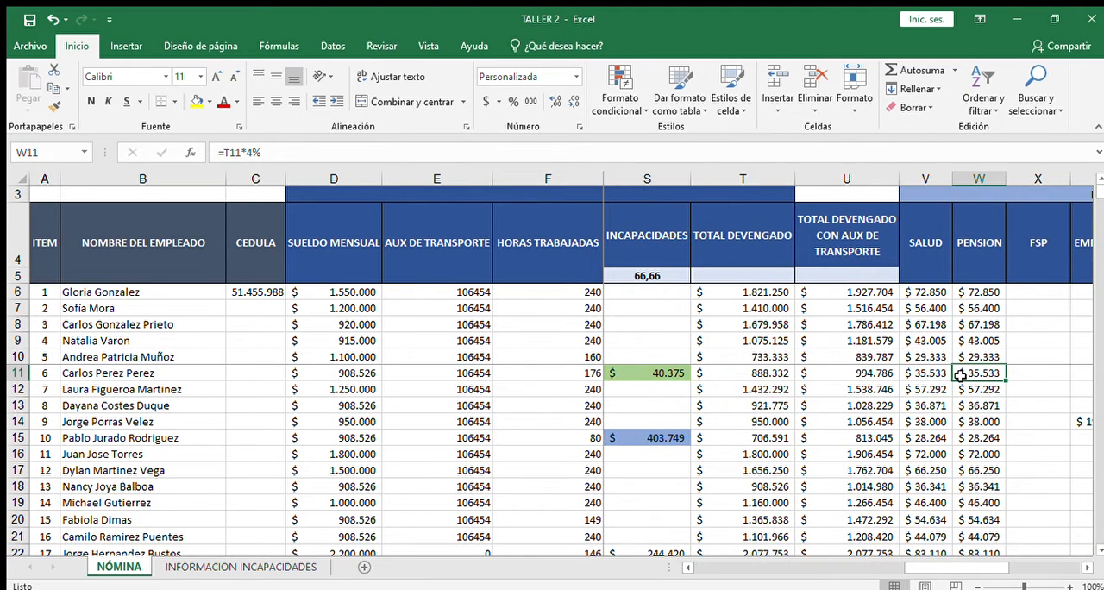
key("Left")
key("Left")
key("Left")
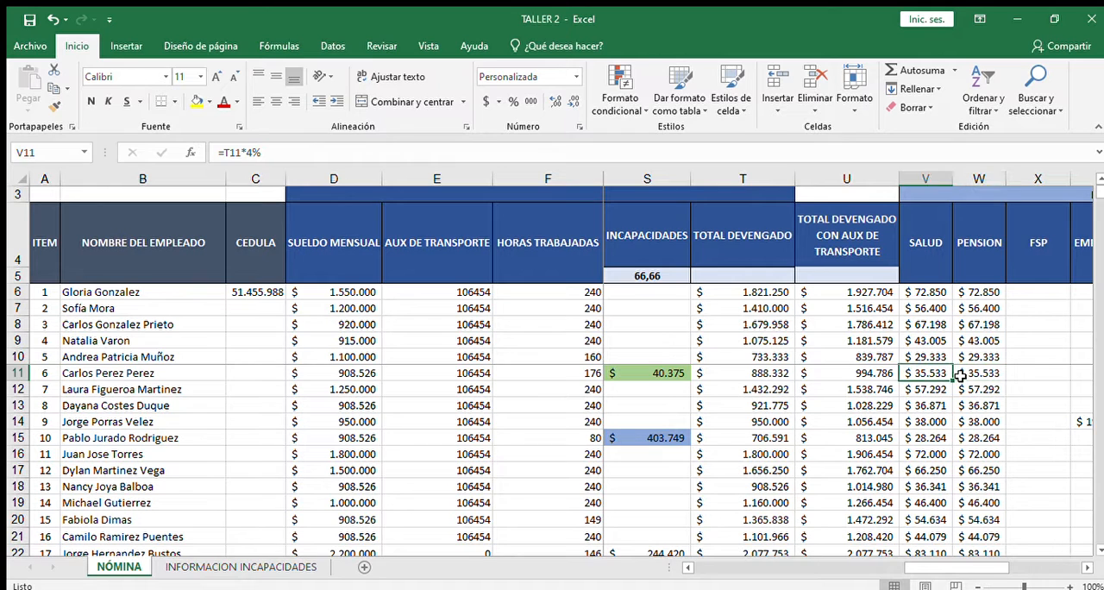
key("Right")
key("Right")
key("Right")
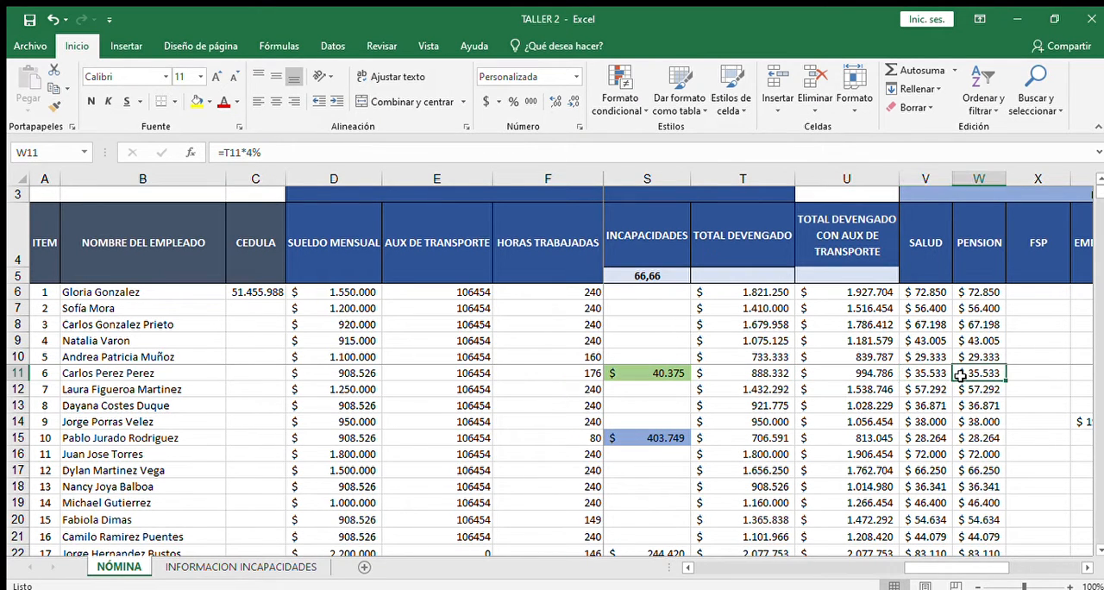
key("Left")
key("Left")
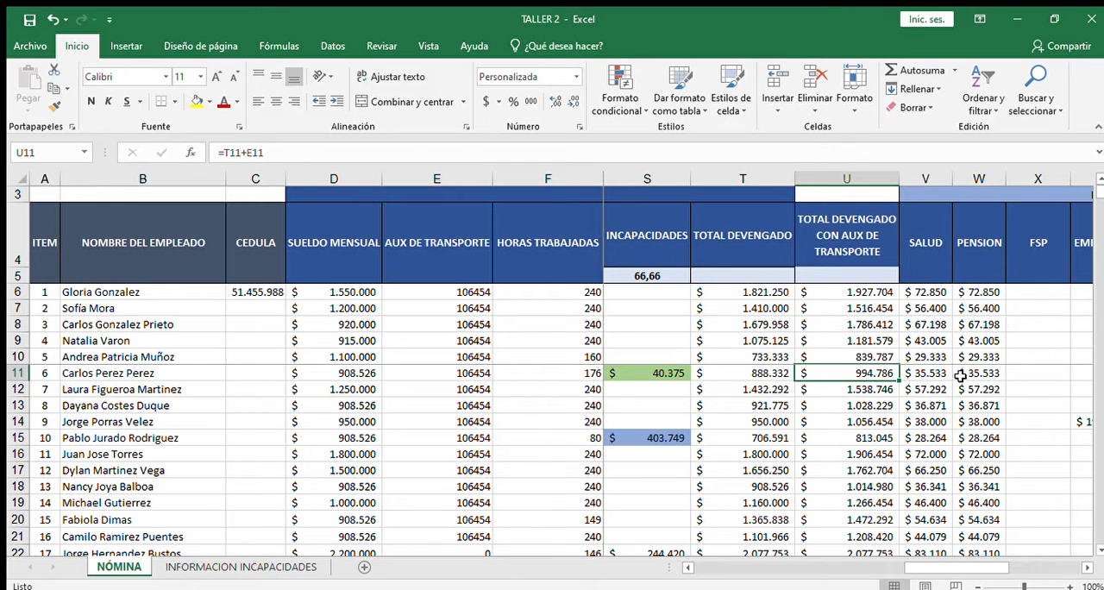
Step: Review the remaining deductions in row 11, the net pay formula in AB11 and the total deducted formula in AA11
key("Right")
key("Right")
key("Right")
key("Right")
key("Right")
key("Right")
key("Right")
key("Right")
key("Right")
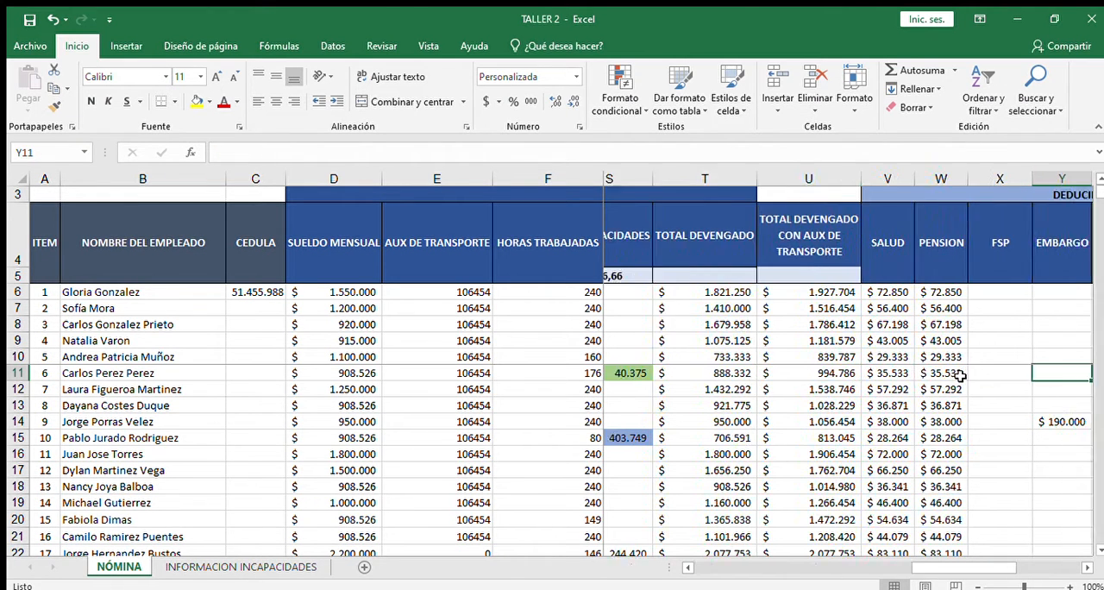
key("Left")
key("Left")
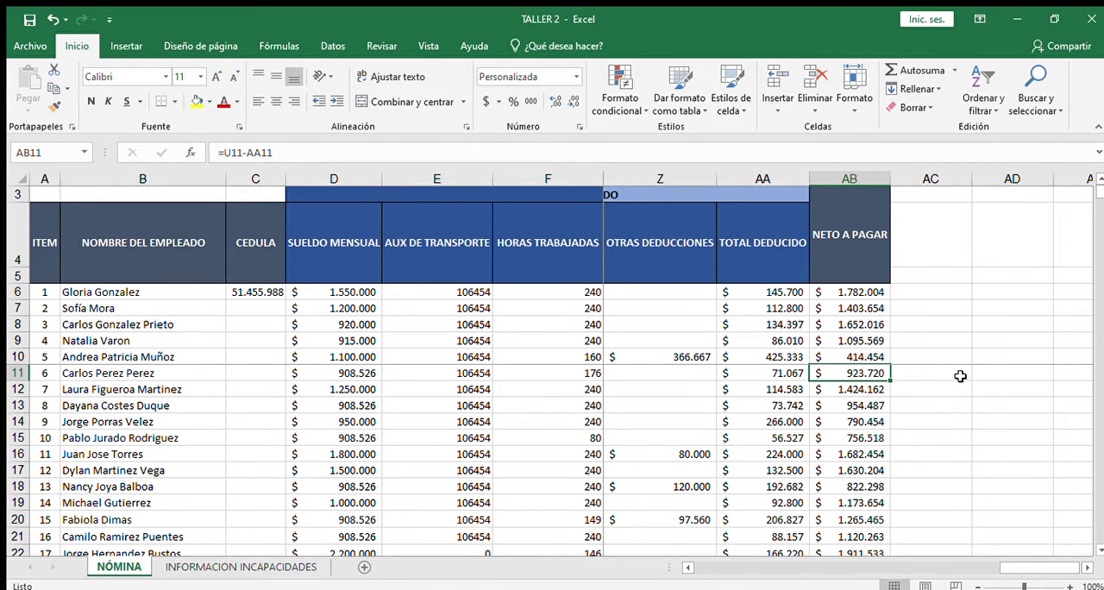
key("Left")
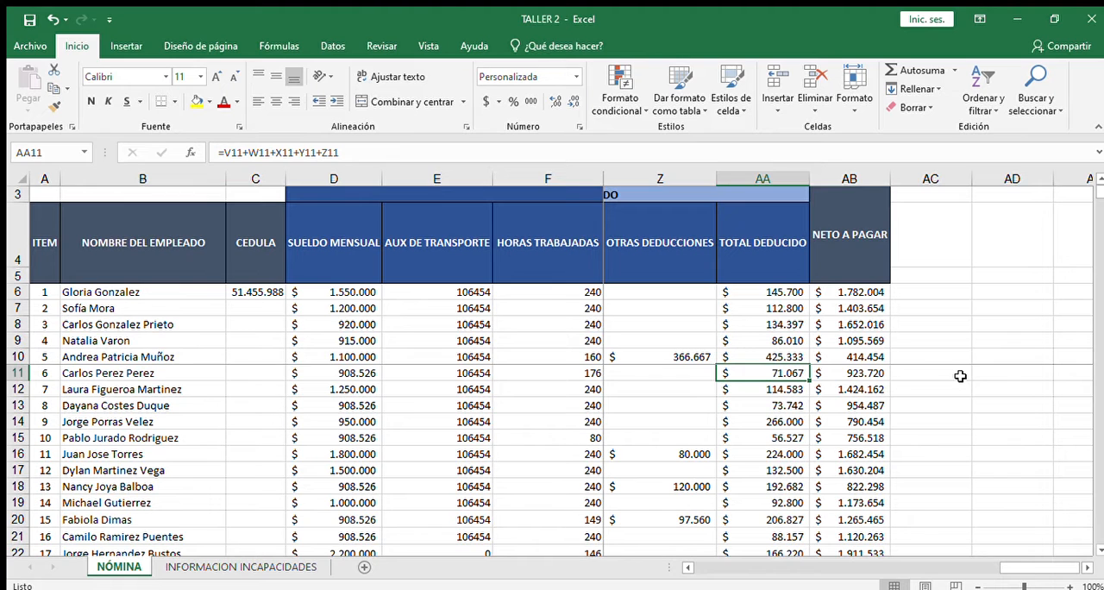
Step: Recheck row 11's deduction cells and the net pay formula in AB11
key("Left")
key("Left")
key("Right")
key("Right")
key("Right")
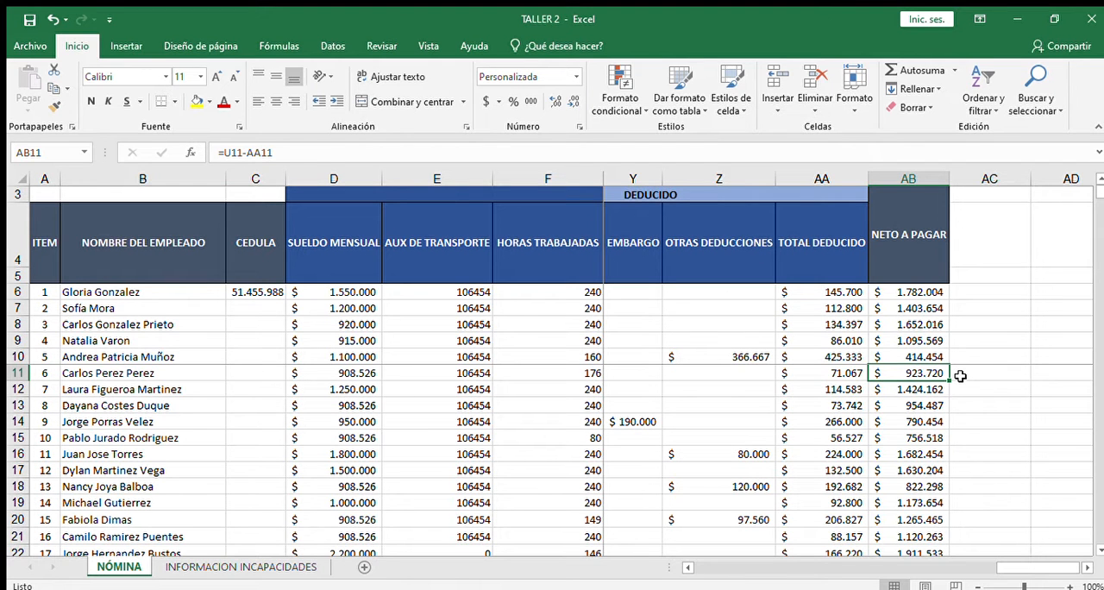
Step: Locate the incapacity entry for the employee in row 22 and examine the formula in S22
key("Left")
key("Left")
key("Left")
key("Left")
key("Left")
key("Left")
key("Left")
key("Left")
key("Left")
key("Left")
key("Left")
key("Left")
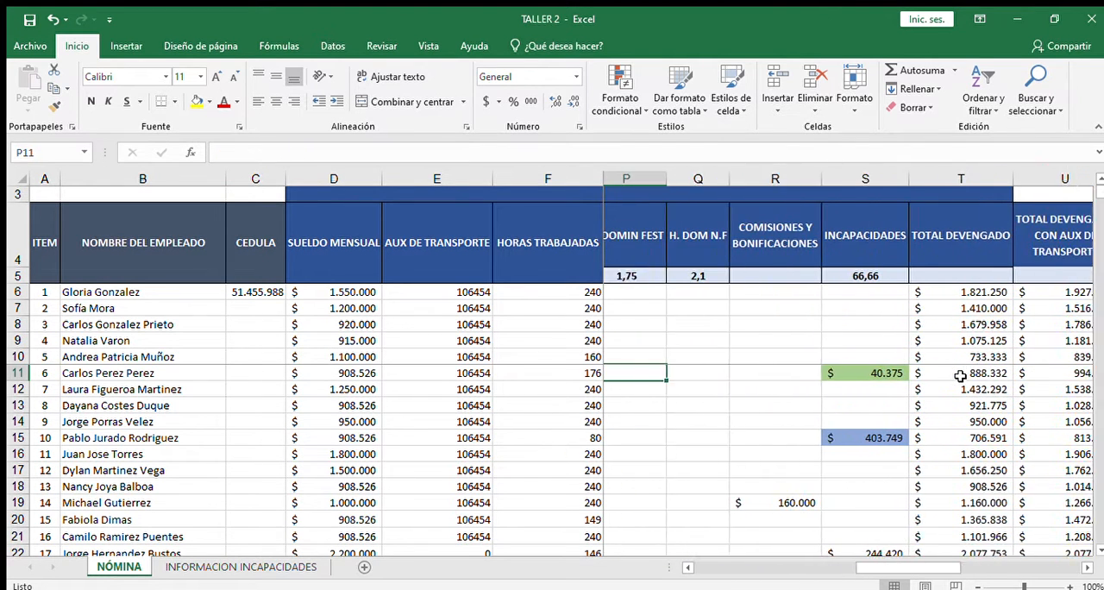
key("Right")
key("Right")
key("Right")
key("Down")
key("Down")
key("Down")
key("Down")
key("Down")
key("Down")
key("Down")
key("Down")
key("Down")
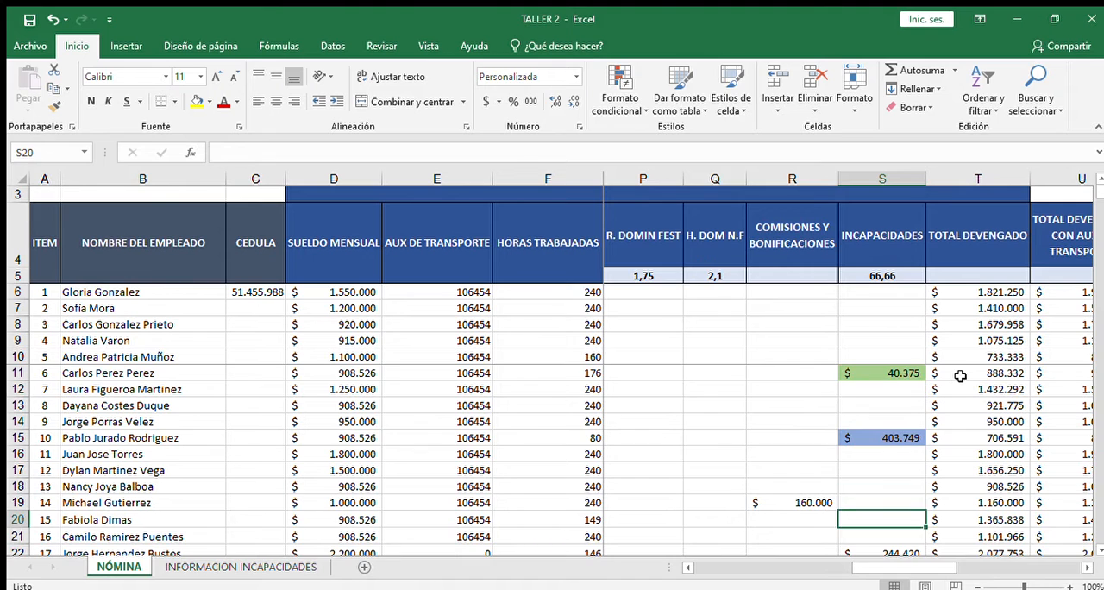
key("Down")
key("Down")
key("Down")
key("Down")
key("Down")
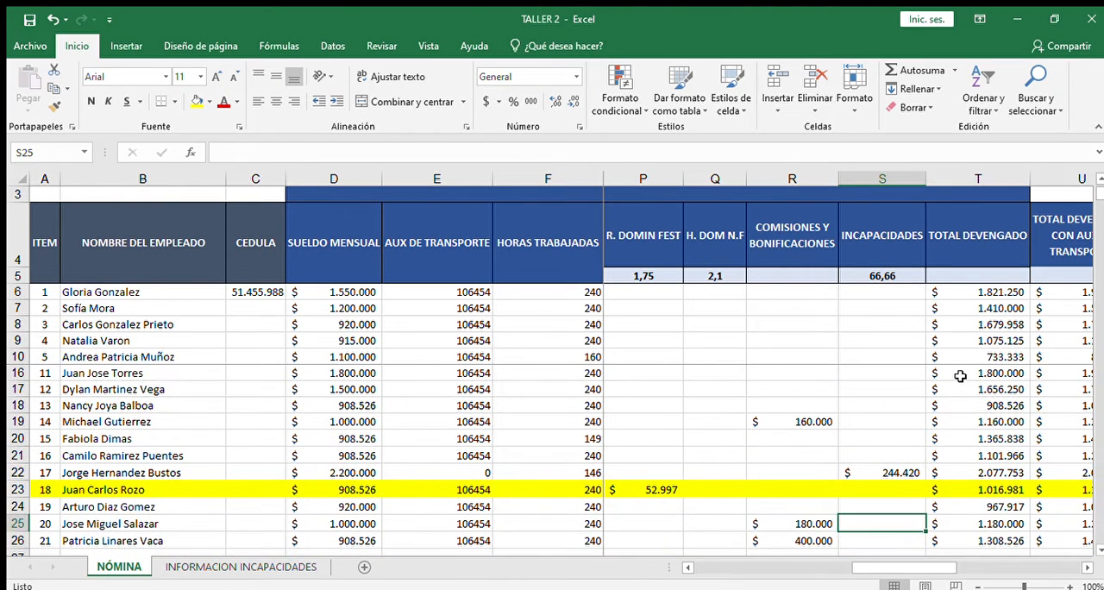
key("Up")
key("Up")
key("Up")
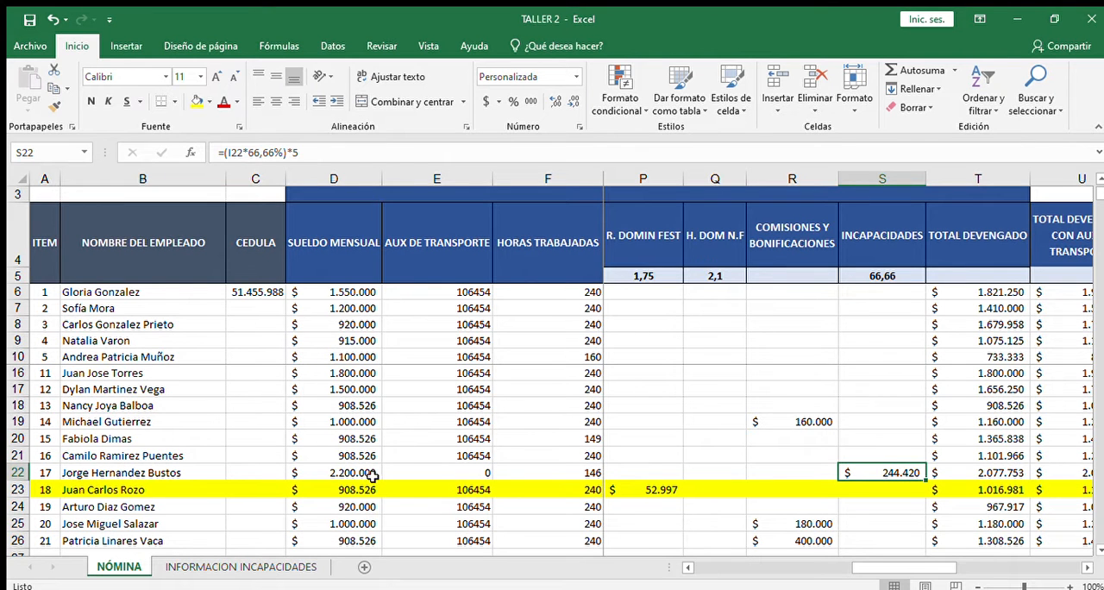
Step: Check the monthly salary in D22 and the days worked, hourly and daily value cells of row 22
key("Left")
key("Left")
key("Left")
key("Left")
key("Left")
key("Left")
key("Left")
key("Left")
key("Left")
key("Left")
key("Left")
key("Left")
key("Left")
key("Left")
key("Left")
key("Left")
key("Left")
key("Right")
key("Right")
key("Right")
key("Right")
key("Right")
key("Right")
key("Right")
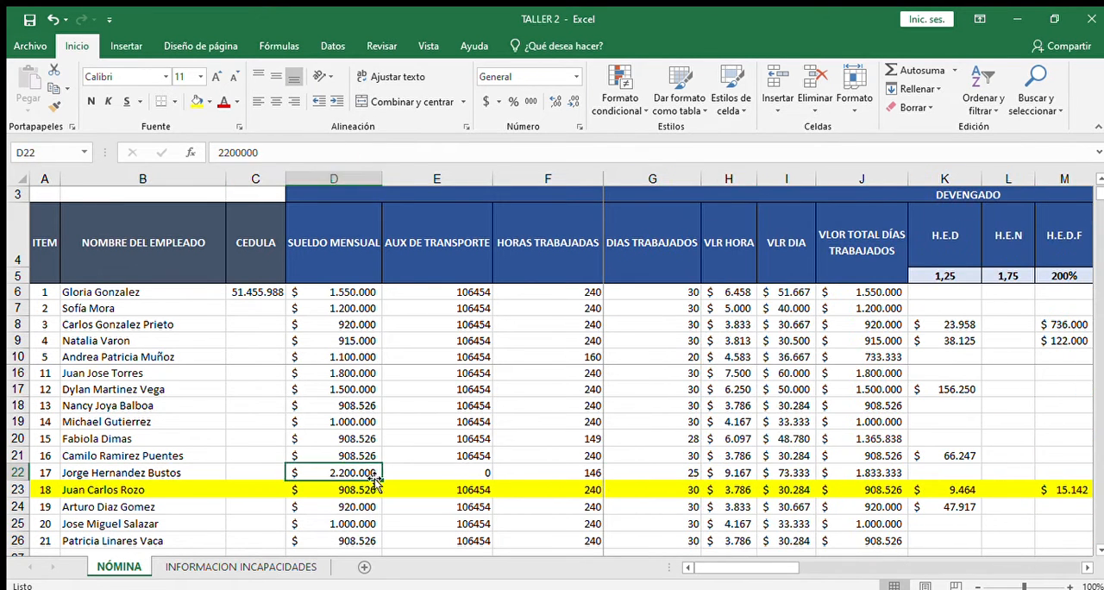
key("Right")
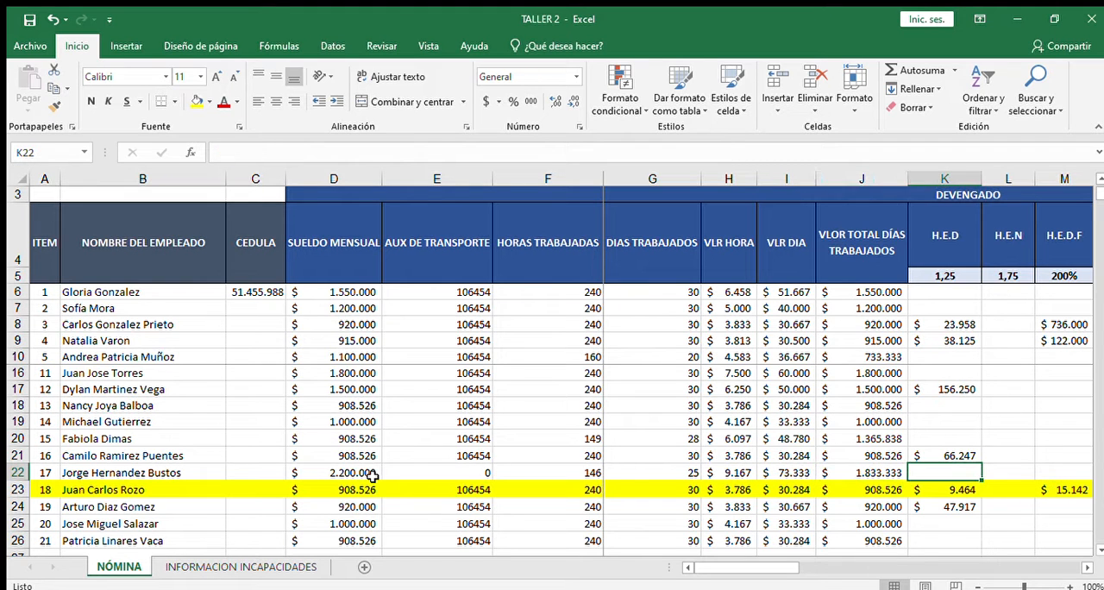
Step: Check row 22's overtime and surcharge cells and inspect the day multiplier in the incapacity formula of S22
scroll(373, 476, "right", 1)
key("Right")
key("Right")
key("Right")
key("Right")
key("Right")
key("Right")
key("Right")
key("Right")
key("Right")
key("Right")
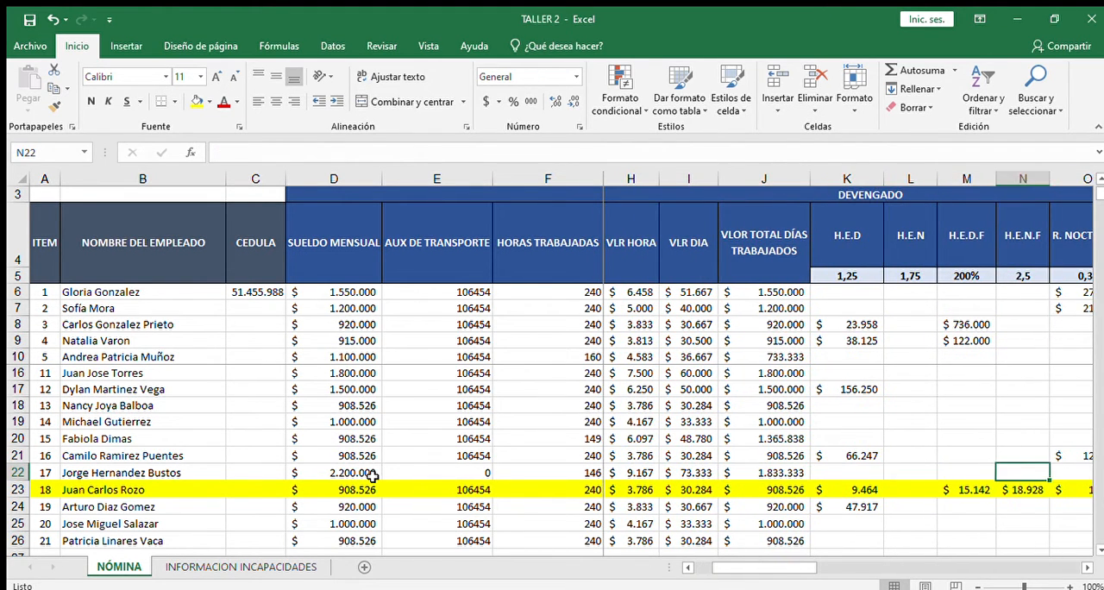
key("Left")
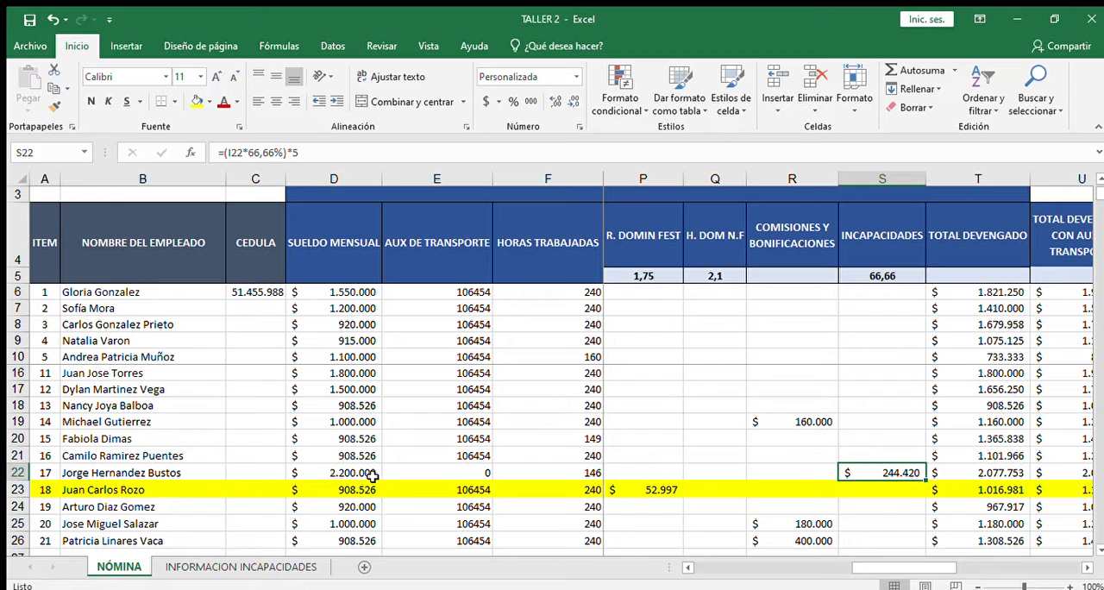
left_click(294, 152)
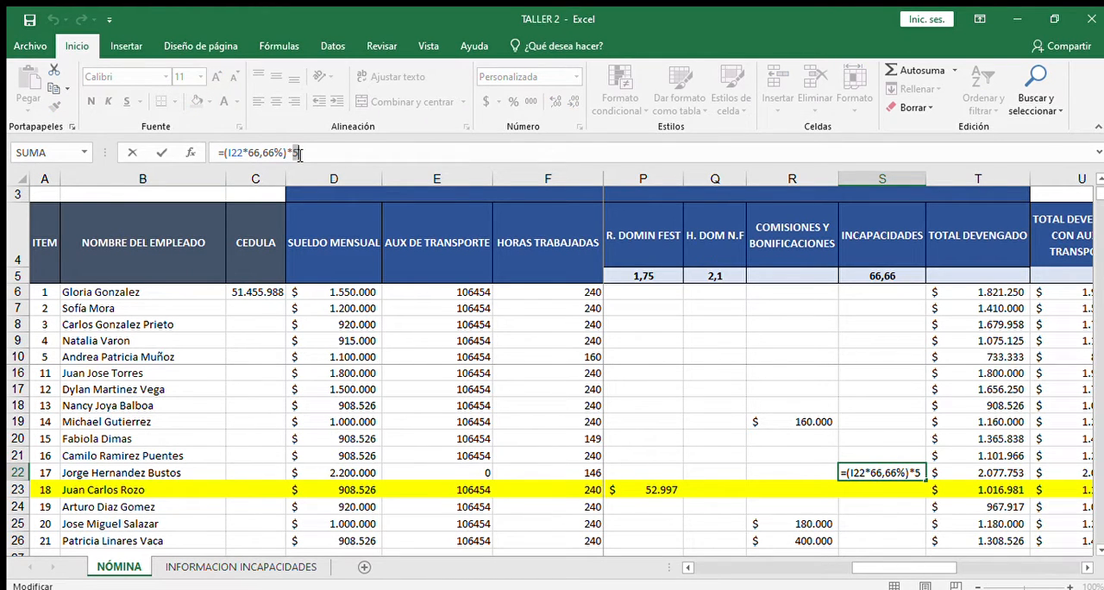
key("Return")
Step: Review the pension formula in W22, the FSP and garnishment cells, and the total earned formula in T22
key("Right")
key("Right")
key("Right")
key("Right")
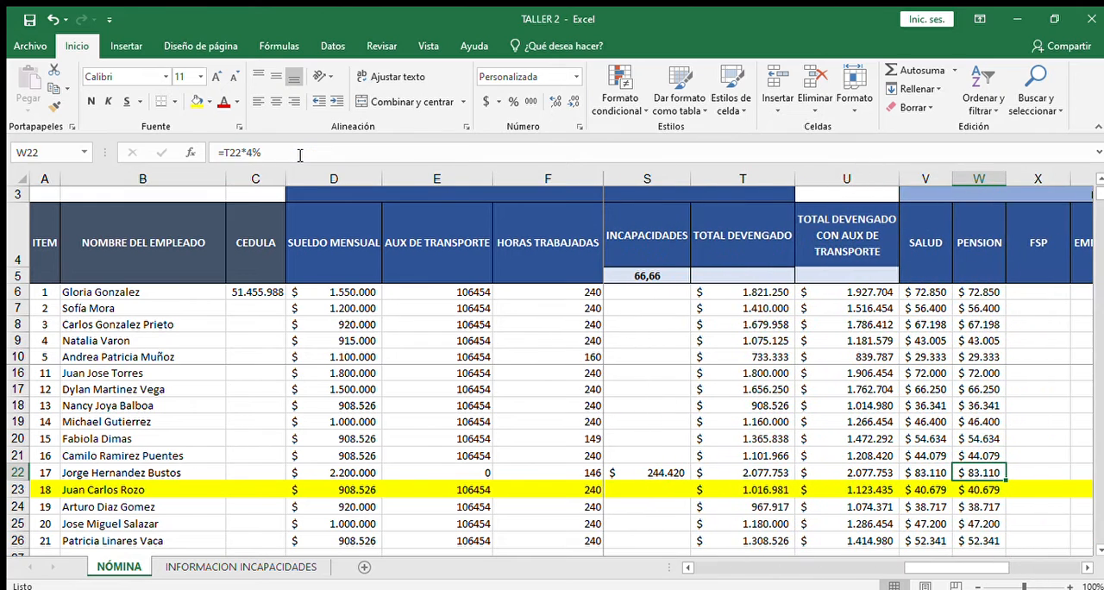
key("Right")
key("Left")
key("Right")
key("Right")
key("Right")
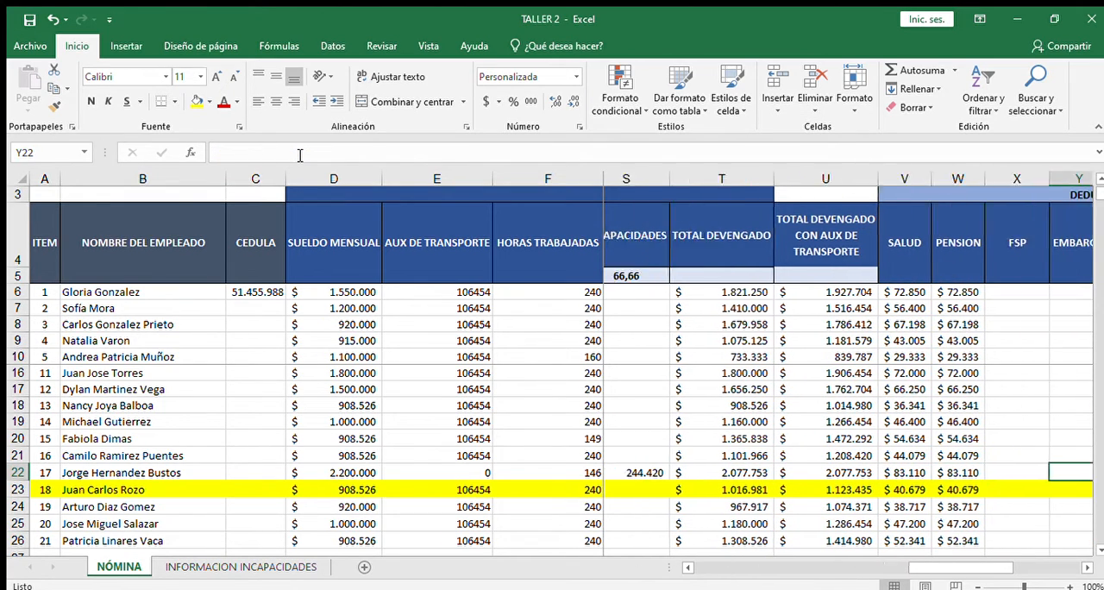
key("Right")
key("Left")
key("Left")
key("Left")
key("Left")
key("Left")
key("Left")
key("Left")
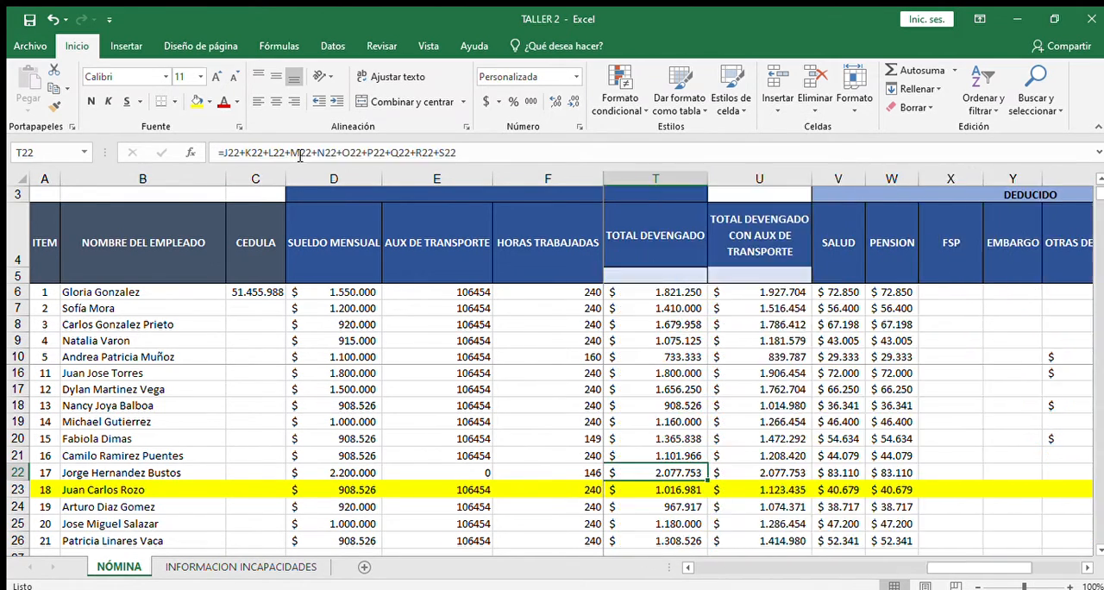
Step: Compare row 22's total earned cells with the incapacity formula in S22 that feeds them
key("Right")
key("Right")
key("Right")
key("Left")
key("Left")
key("Left")
Step: Go over the health, pension and FSP cells of row 22 through to the total deducted formula in AA22
key("Left")
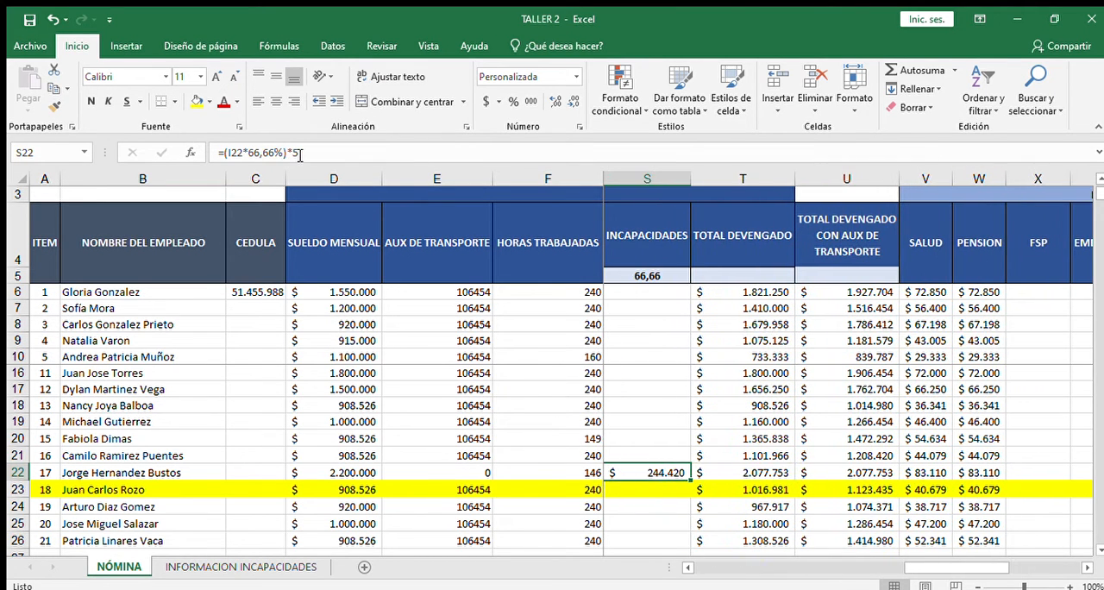
key("Right")
key("Right")
key("Right")
key("Right")
key("Left")
key("Right")
key("Right")
key("Right")
key("Right")
key("Right")
key("Right")
key("Right")
key("Right")
key("Right")
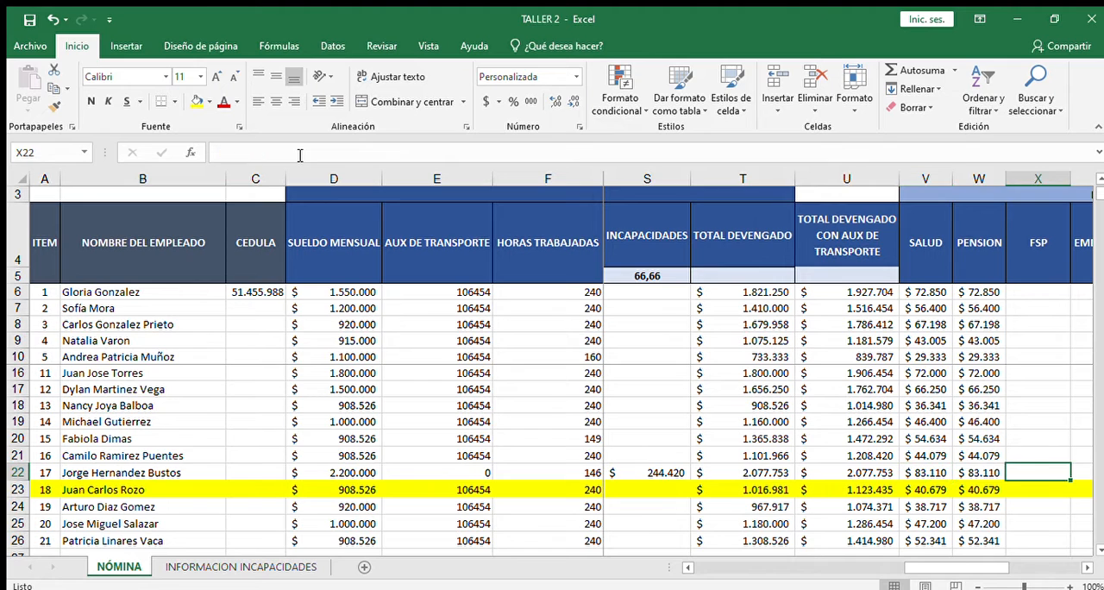
Step: Review the health formula in V22, the net pay formula in AB22 and the total deducted formula in AA22
key("Left")
key("Left")
key("Left")
key("Left")
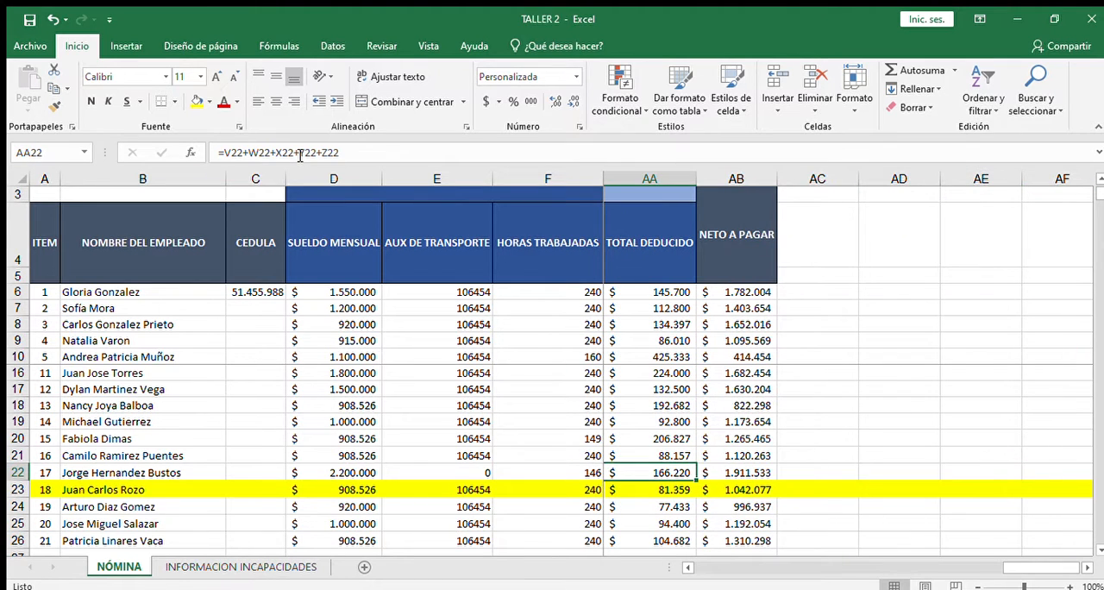
key("Left")
key("Left")
key("Left")
key("Left")
key("Left")
key("Left")
key("Left")
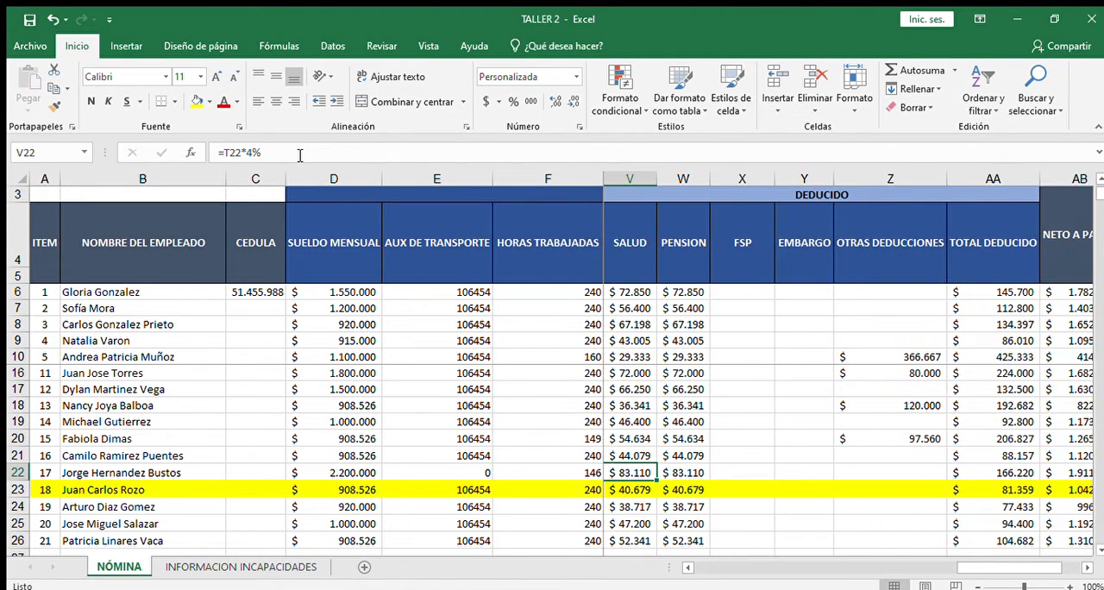
key("Right")
key("Right")
key("Right")
key("Right")
key("Right")
key("Right")
key("Right")
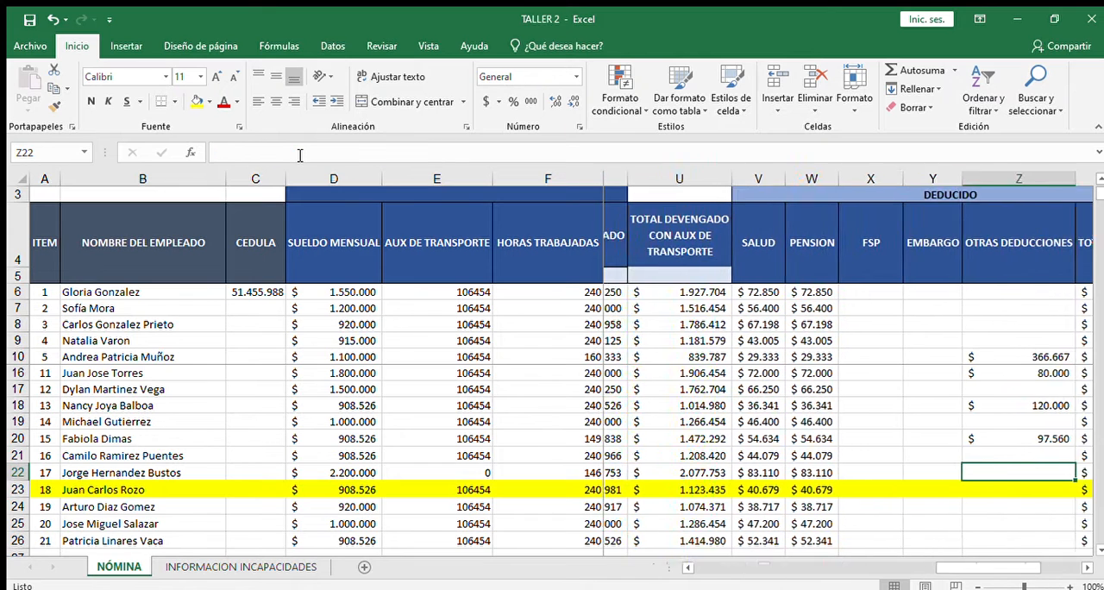
key("Right")
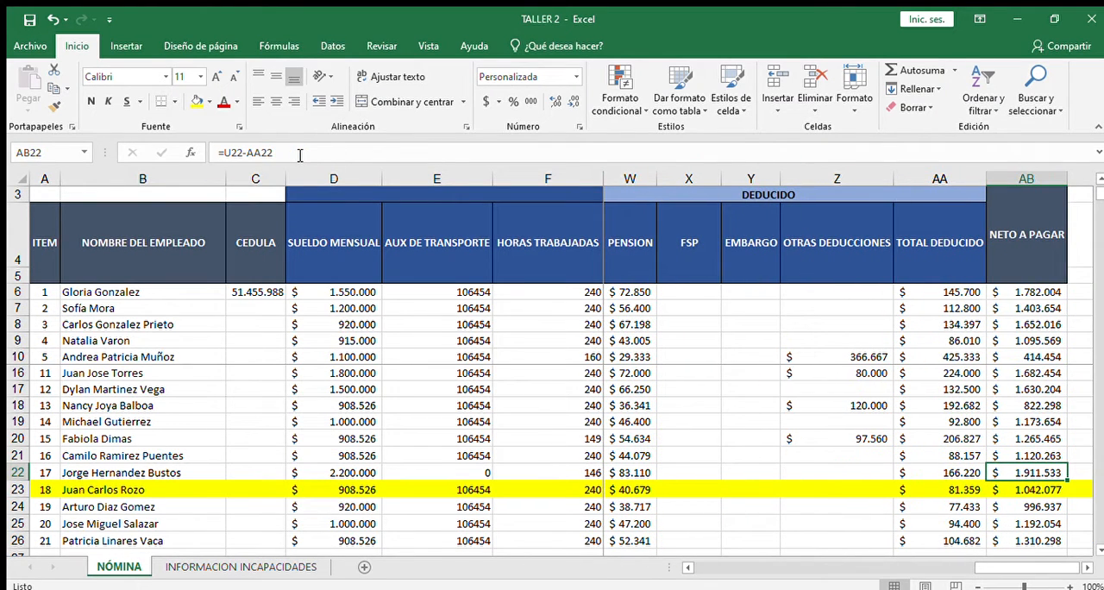
key("Left")
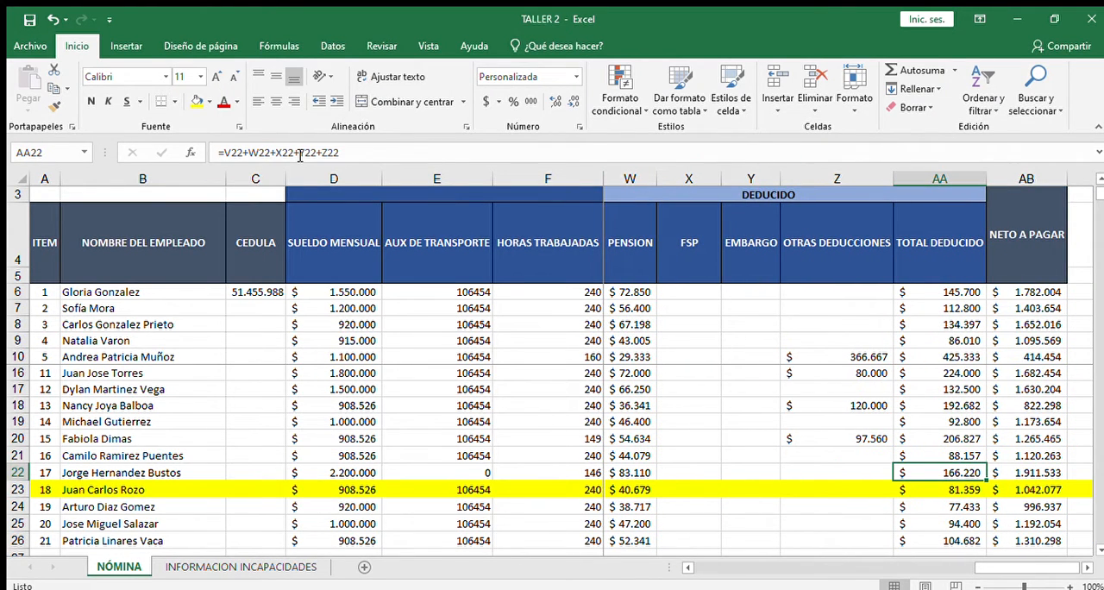
Step: Trace row 22's deductions back to the total earned in T22 and the 4% health formula in V22
key("Left")
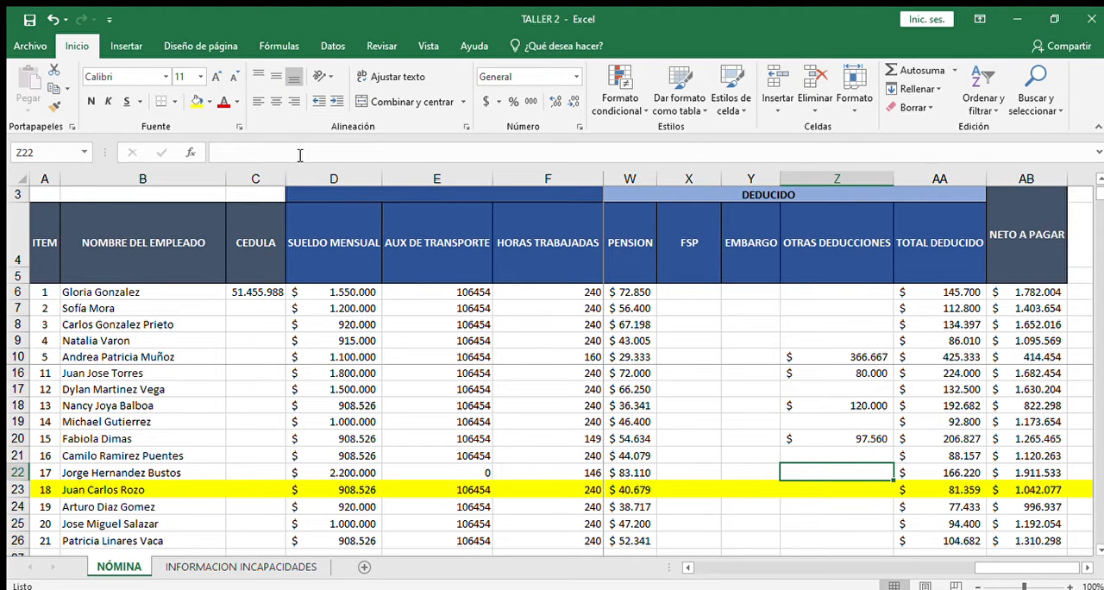
key("Left")
key("Left")
key("Left")
key("Left")
key("Left")
key("Left")
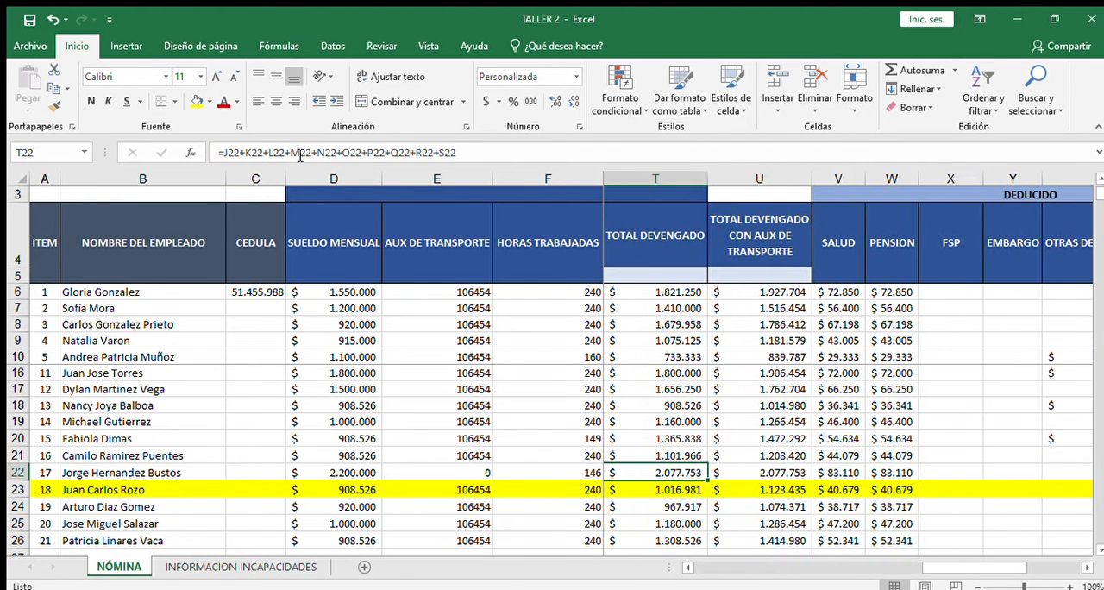
key("Right")
key("Right")
key("Right")
key("Right")
key("Left")
Step: Go across row 22's deductions and net pay once more and return to the health cell V22
key("Left")
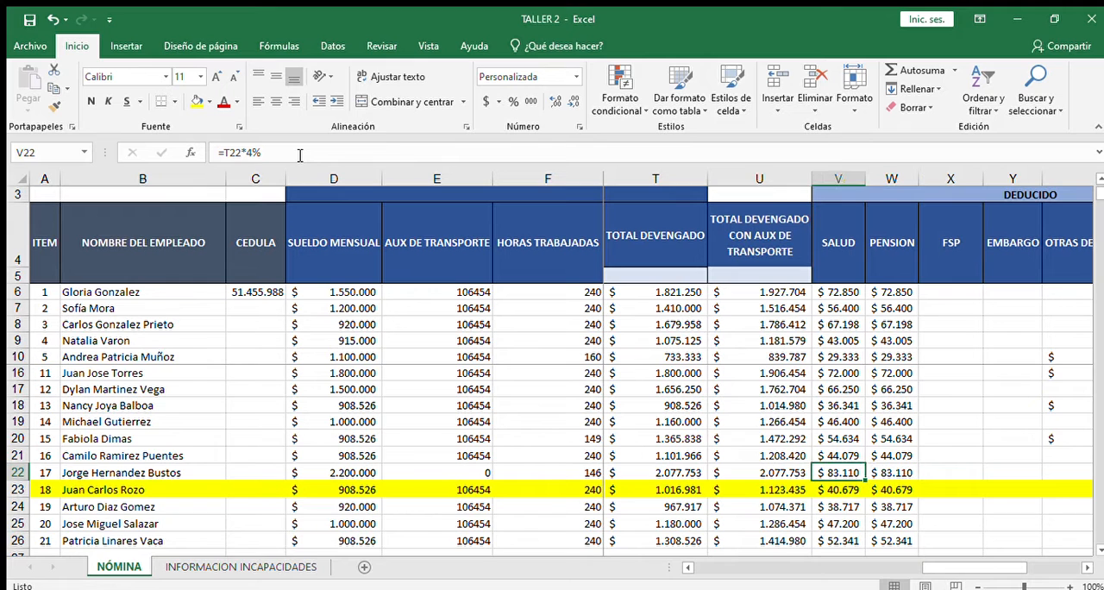
key("Left")
key("Right")
key("Right")
key("Right")
key("Right")
key("Right")
key("Right")
key("Right")
key("Right")
key("Right")
key("Right")
key("Left")
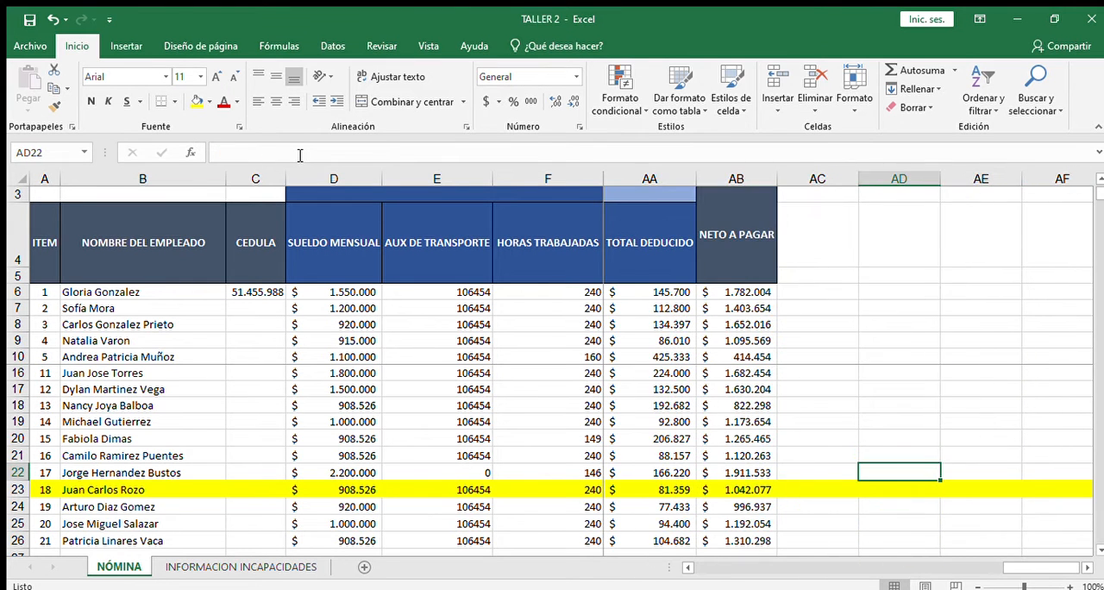
key("Left")
key("Left")
key("Left")
key("Left")
key("Left")
key("Left")
key("Left")
key("Left")
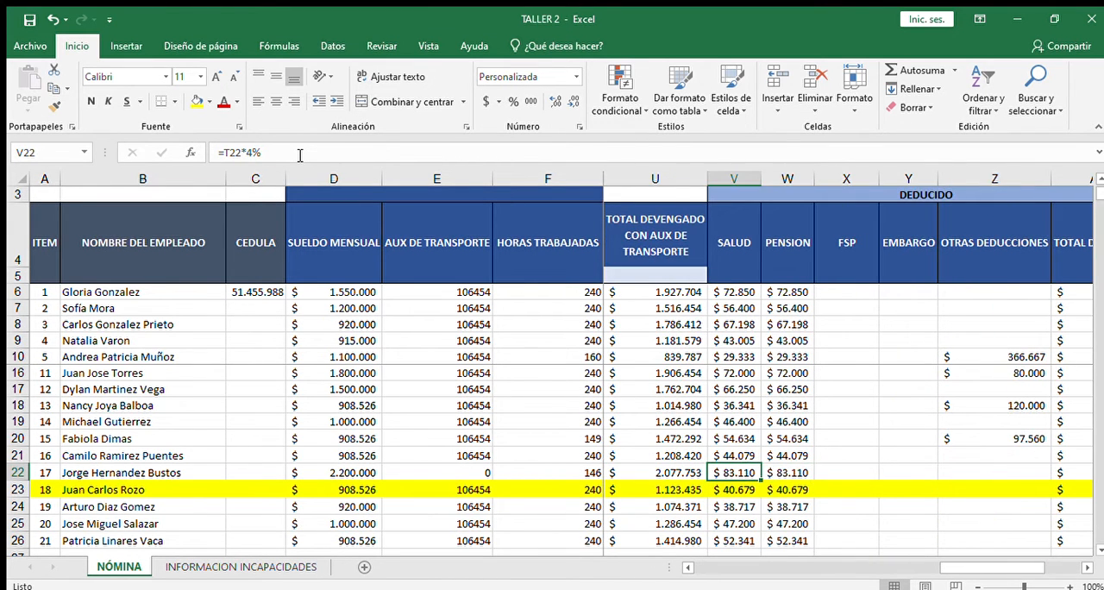
Step: Go back through row 22's surcharge and commission cells and recheck the incapacity formula in S22
key("Left")
key("Left")
key("Left")
key("Left")
key("Left")
key("Left")
key("Left")
key("Right")
key("Right")
key("Right")
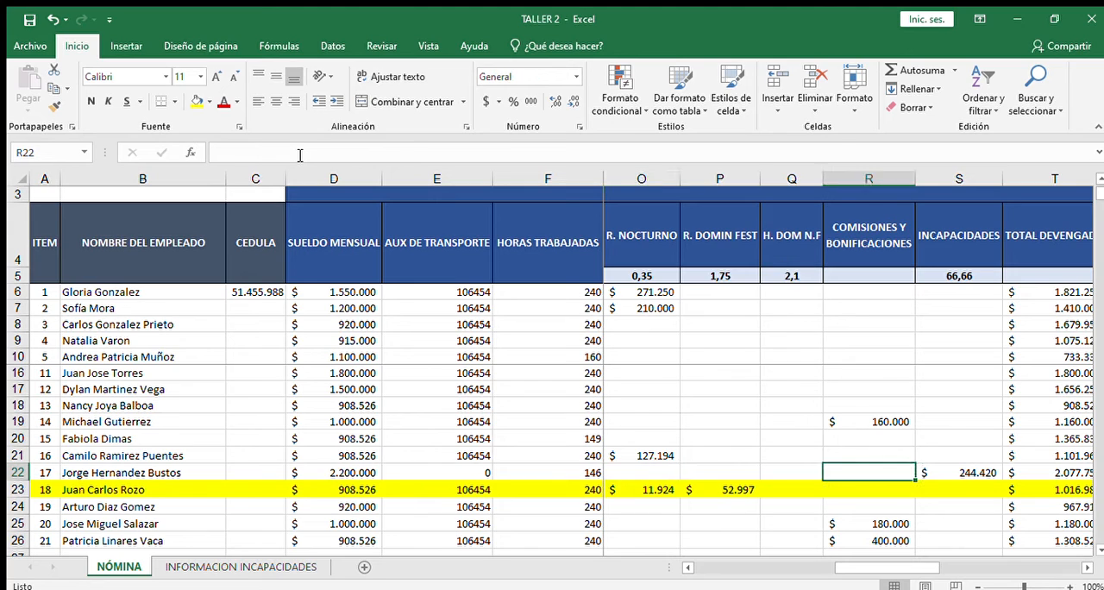
key("Right")
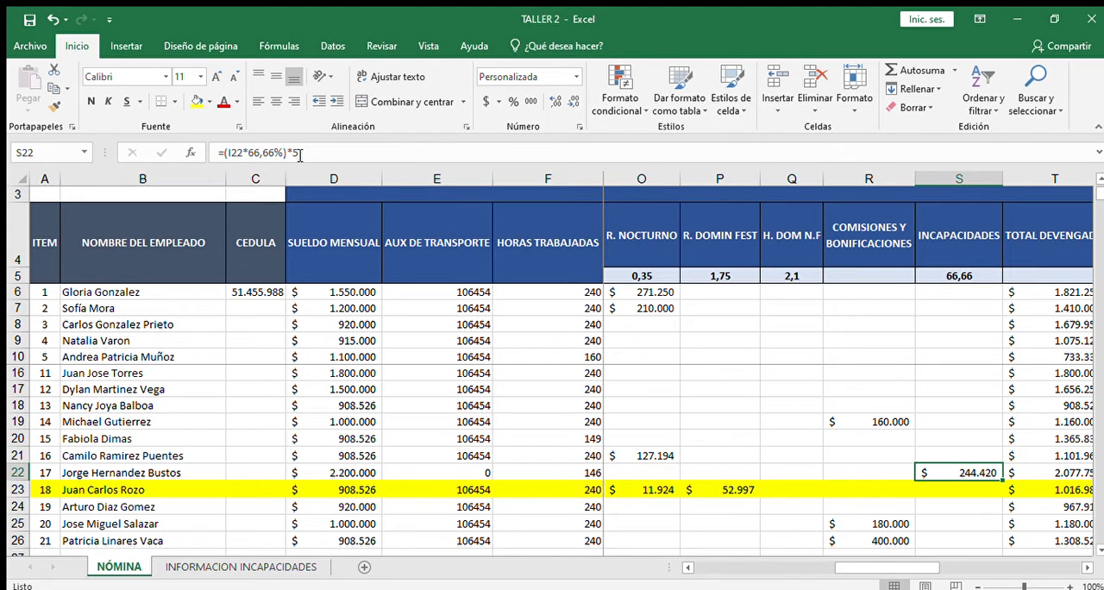
key("Left")
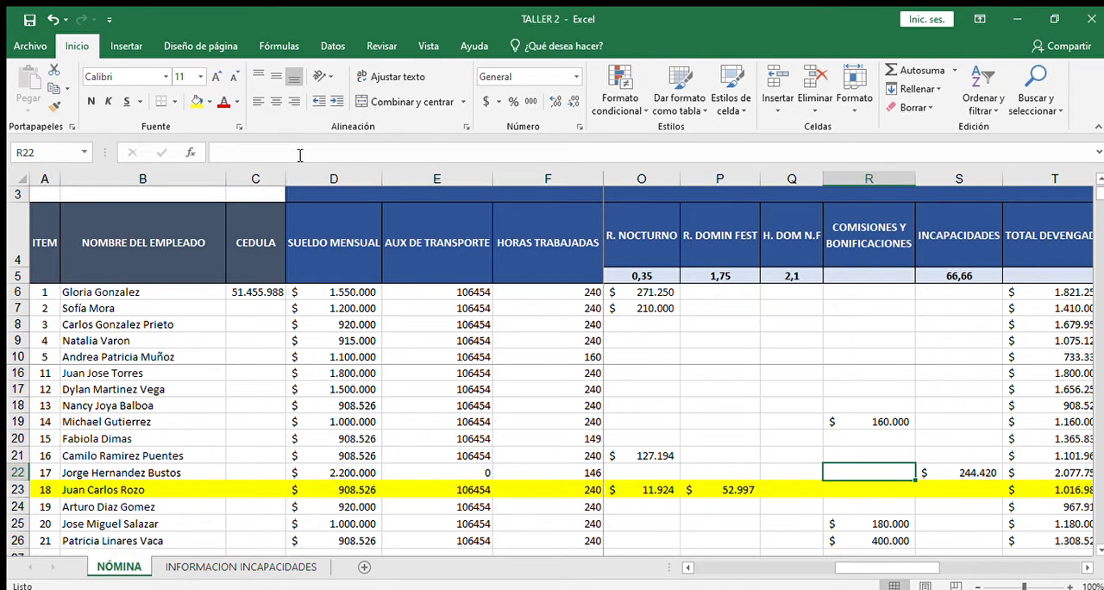
Step: Follow row 22 from the incapacity value through the deductions to the net pay formula in AB22
key("Right")
key("Right")
key("Right")
key("Right")
key("Right")
key("Right")
key("Right")
key("Right")
key("Right")
key("Right")
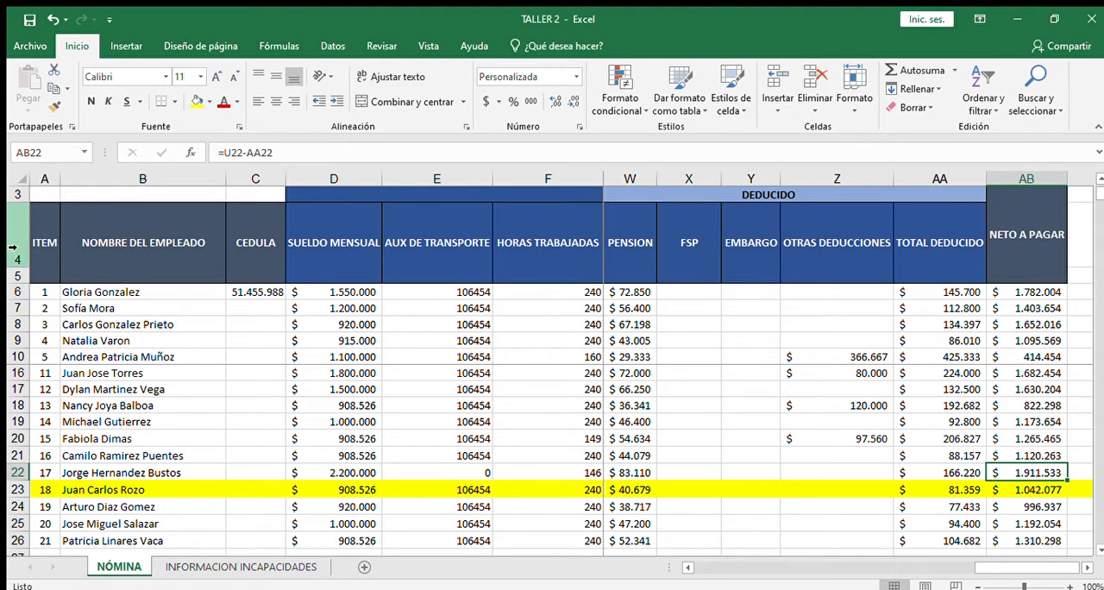
Step: Review the salary in D22, the total worked days formula in J22 and the incapacity formula in S22
key("Left")
key("Left")
key("Left")
key("Left")
key("Left")
key("Left")
key("Left")
key("Left")
key("Left")
key("Left")
key("Left")
key("Left")
key("Left")
key("Left")
key("Left")
key("Left")
key("Left")
key("Left")
key("Left")
key("Left")
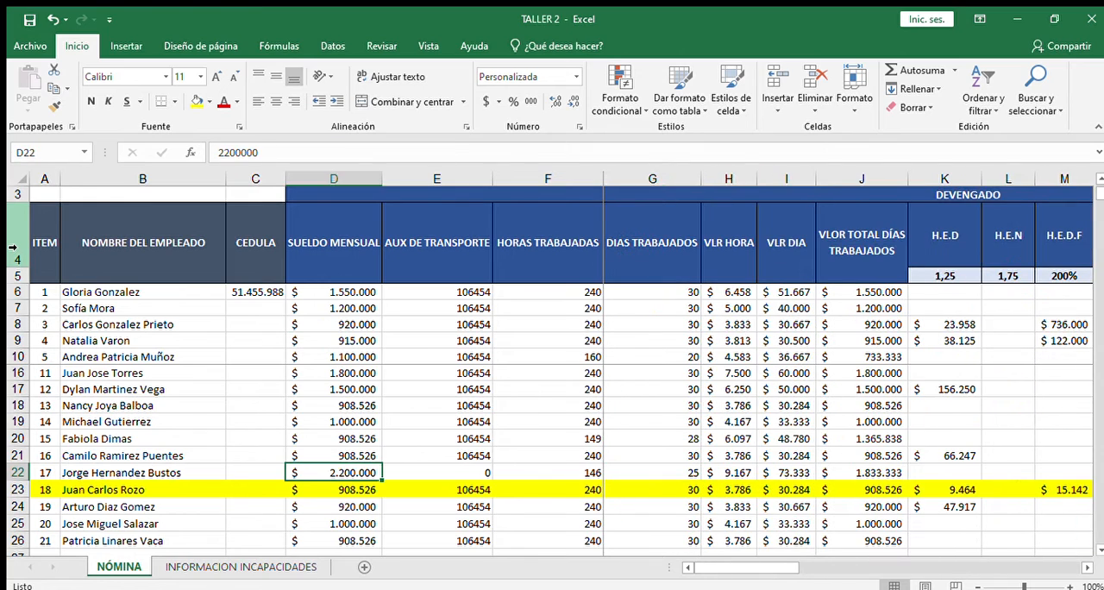
key("Right")
key("Right")
key("Right")
key("Right")
key("Right")
key("Right")
key("Right")
key("Right")
key("Right")
key("Right")
key("Right")
key("Right")
key("Right")
key("Right")
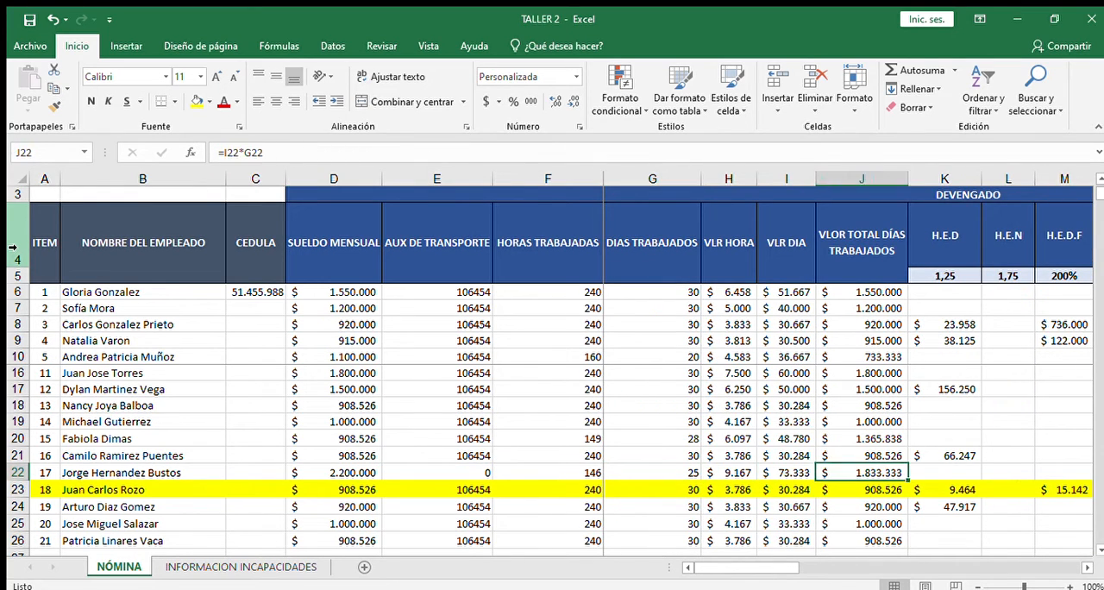
key("Left")
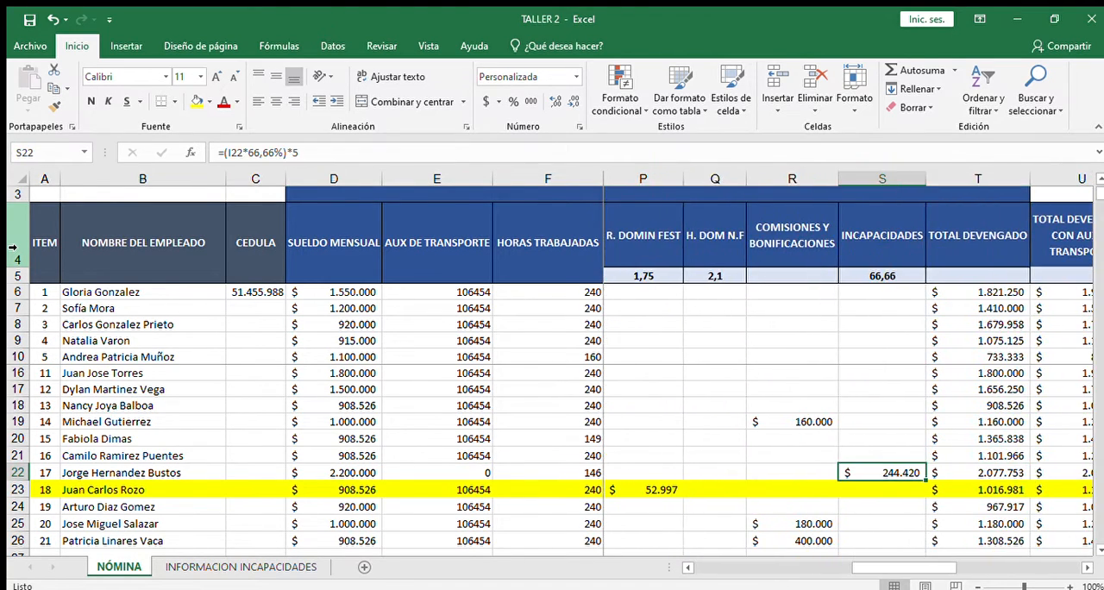
Step: Locate the commission of the employee in row 19 and examine the formula in R19
key("Left")
key("Up")
key("Up")
key("Up")
key("Left")
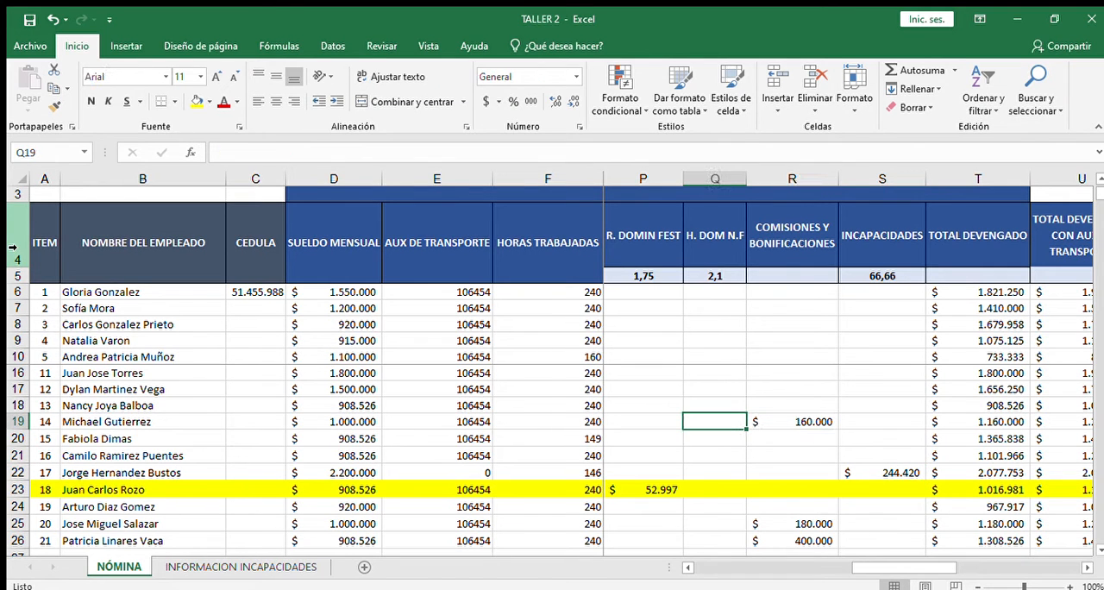
key("Left")
key("Right")
key("Right")
key("Right")
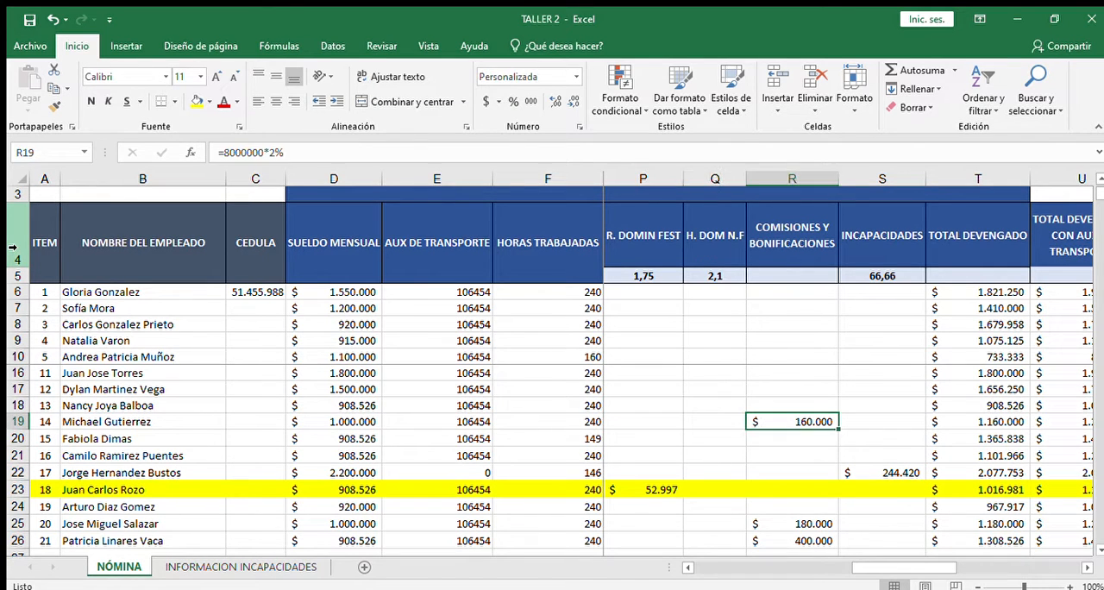
key("Left")
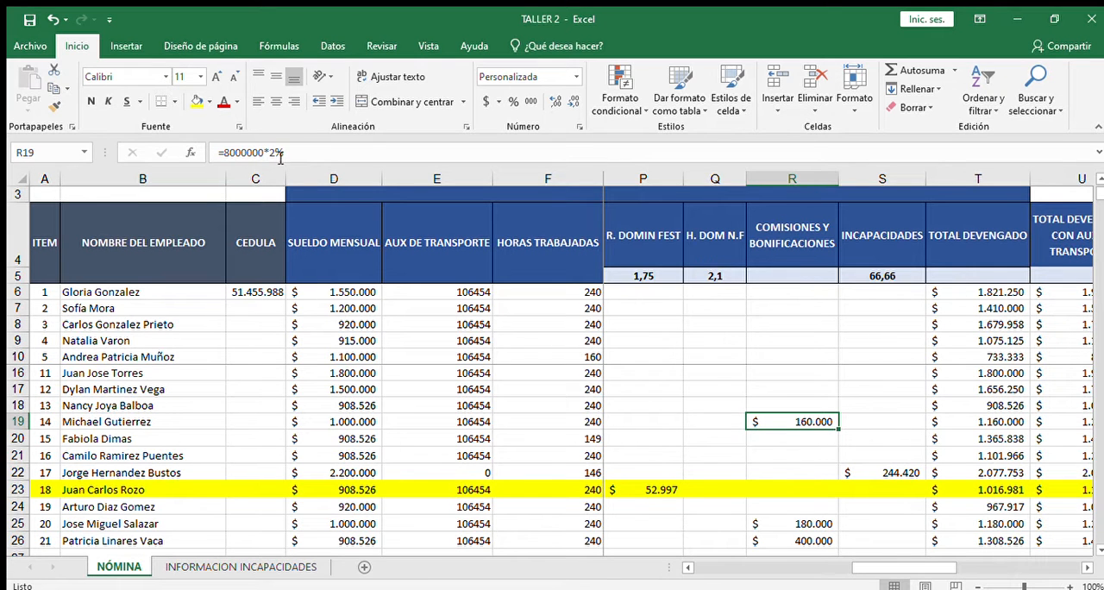
Step: Examine row 19's total earned formula in T19 and the total with transport allowance in U19
key("Right")
key("Right")
key("Right")
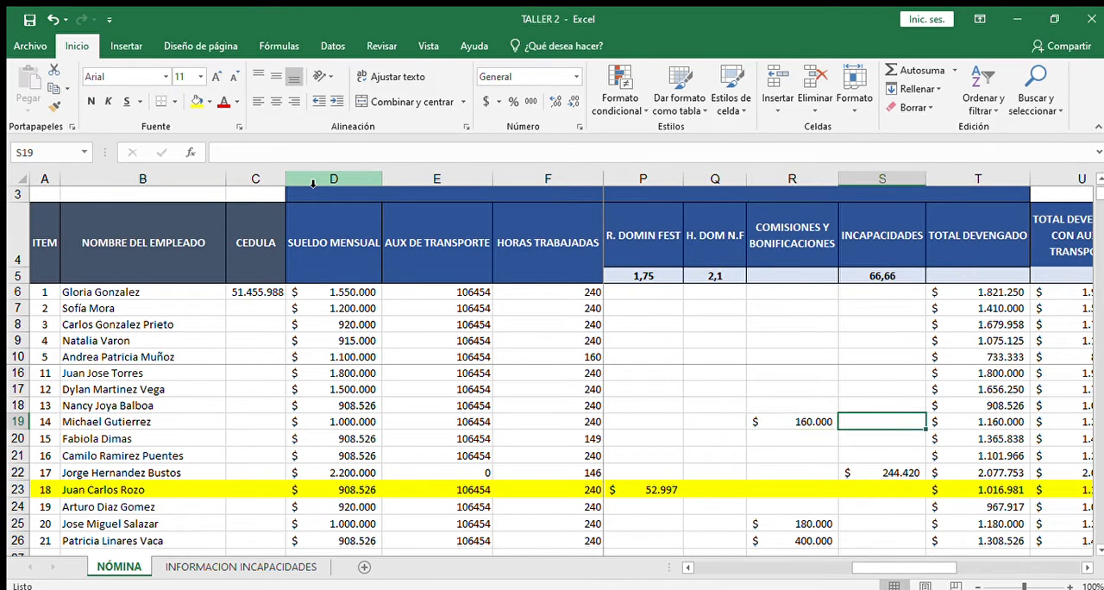
key("Left")
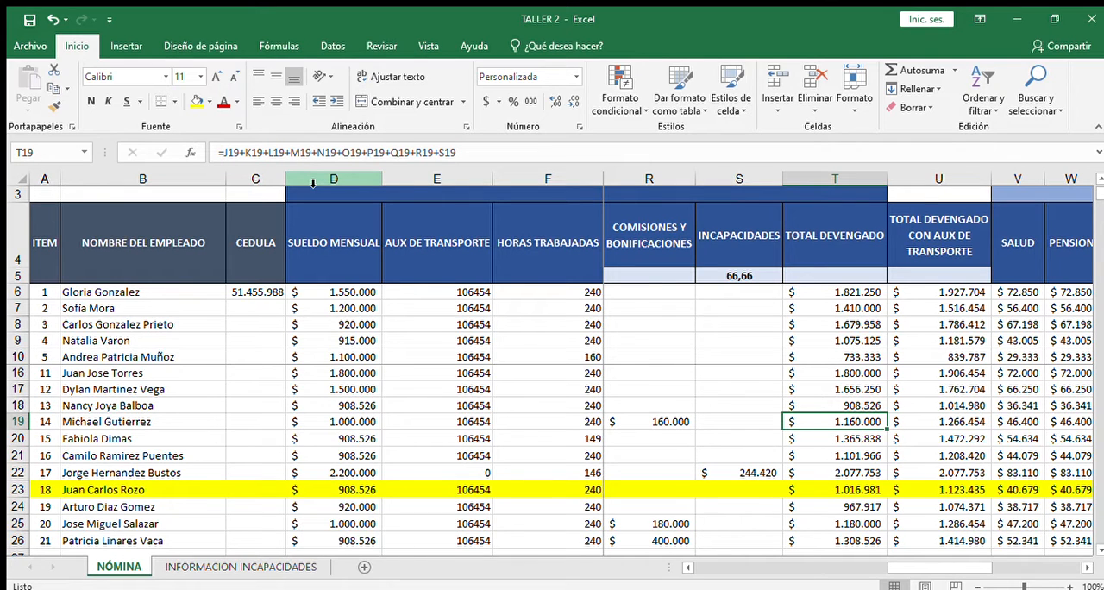
key("Right")
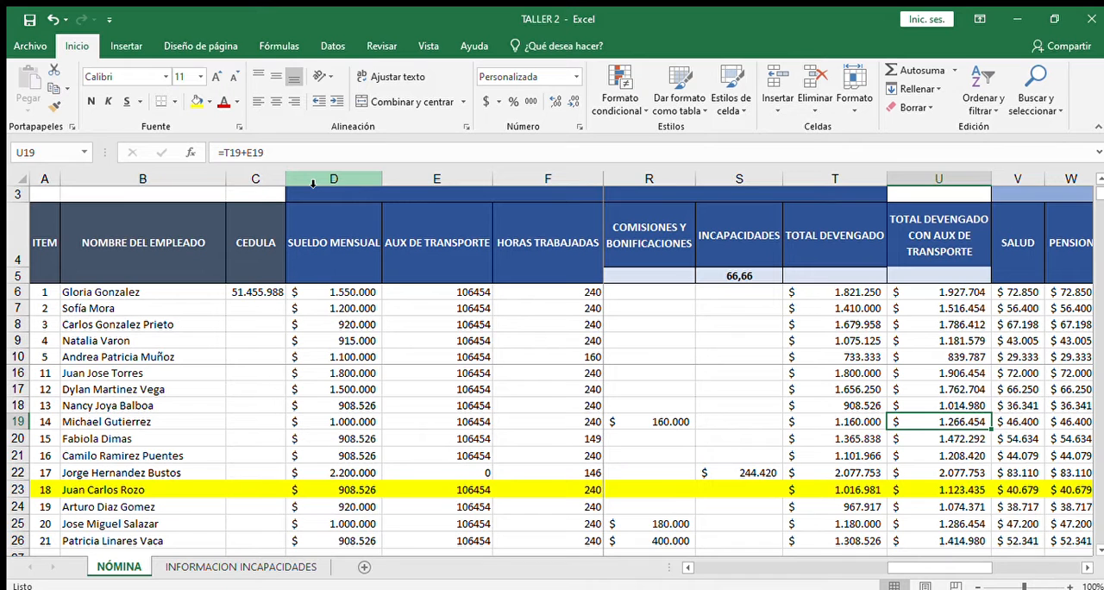
Step: Check the health and pension deduction formulas in V19 and W19 against the total earned in T19
key("Right")
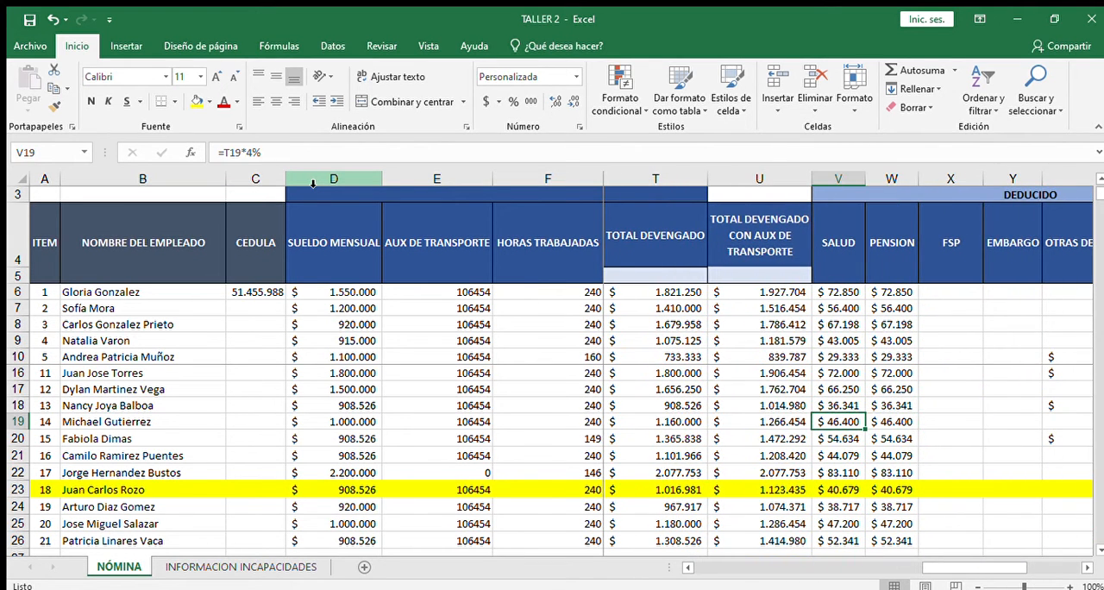
key("Right")
key("Left")
key("Left")
key("Left")
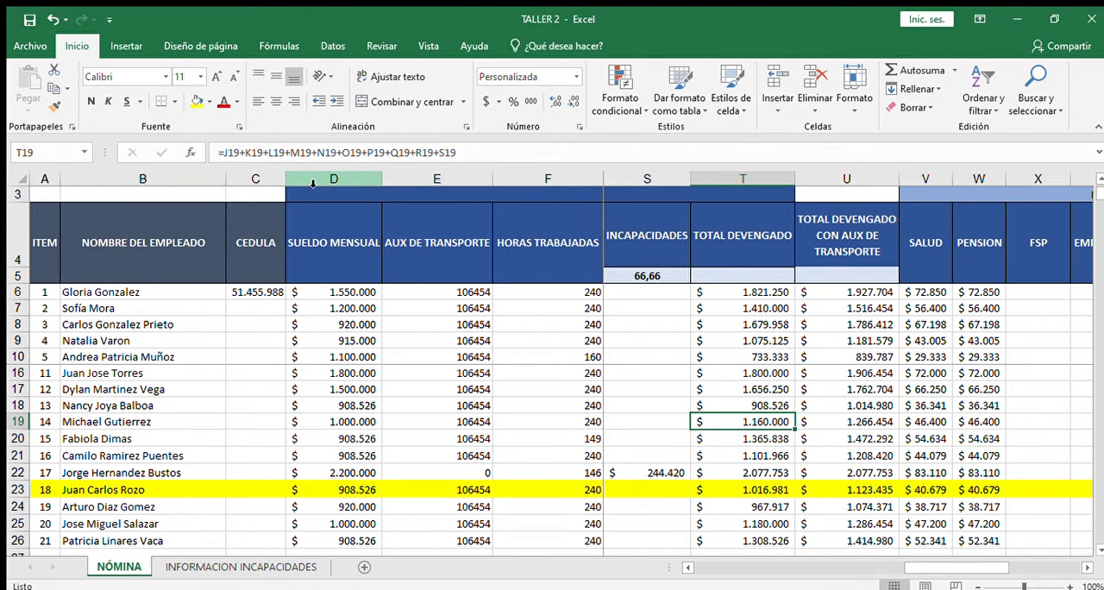
key("Right")
key("Right")
key("Right")
key("Right")
key("Right")
key("Right")
key("Right")
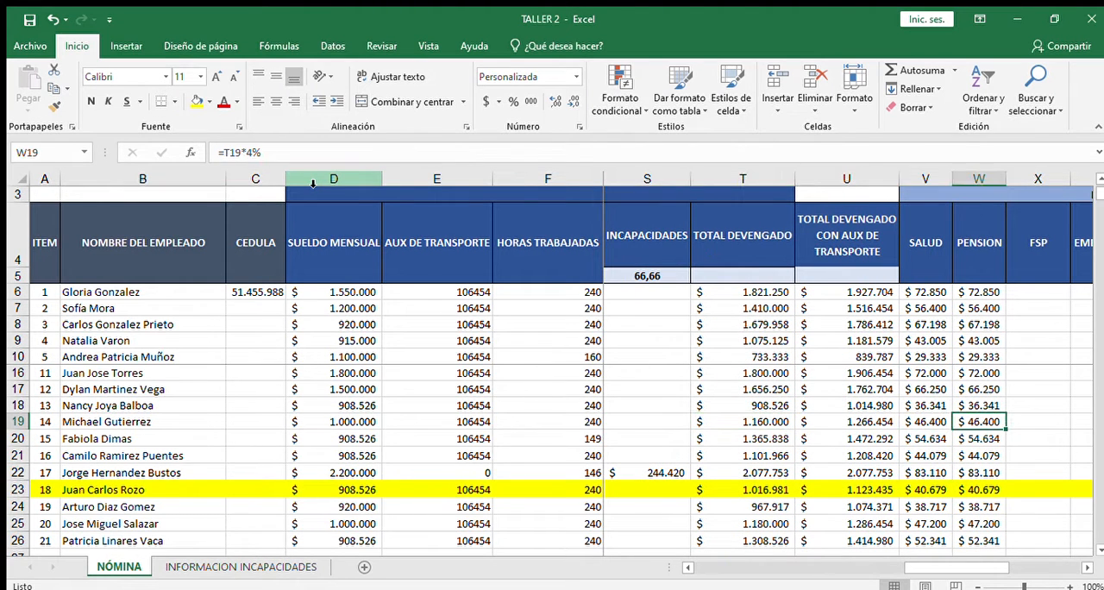
Step: Compare row 19's net pay formula in AB19 with the total deductions formula in AA19
key("Right")
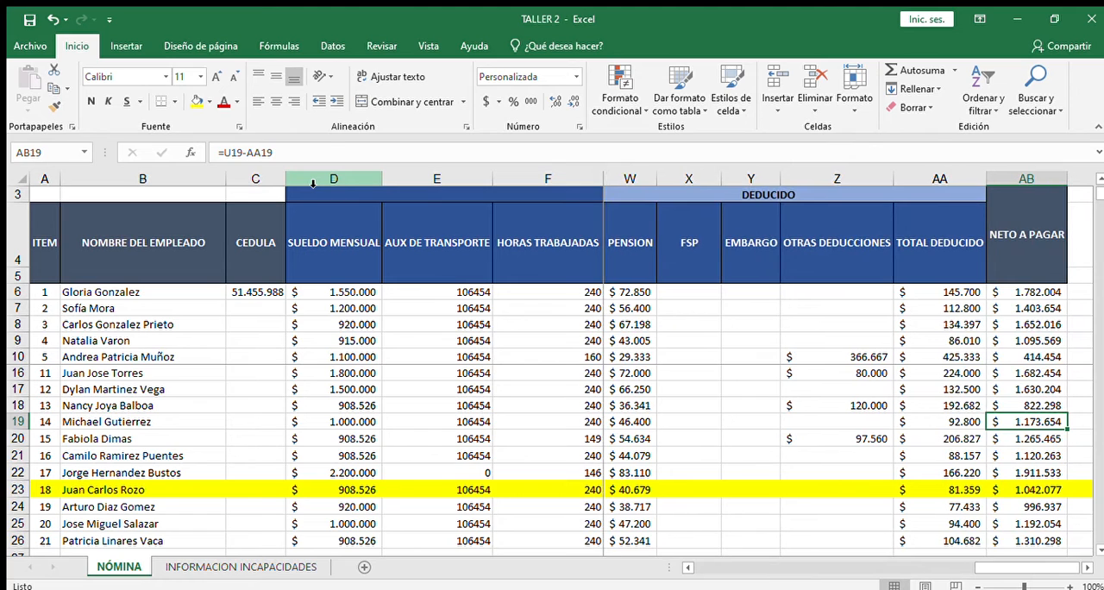
key("Left")
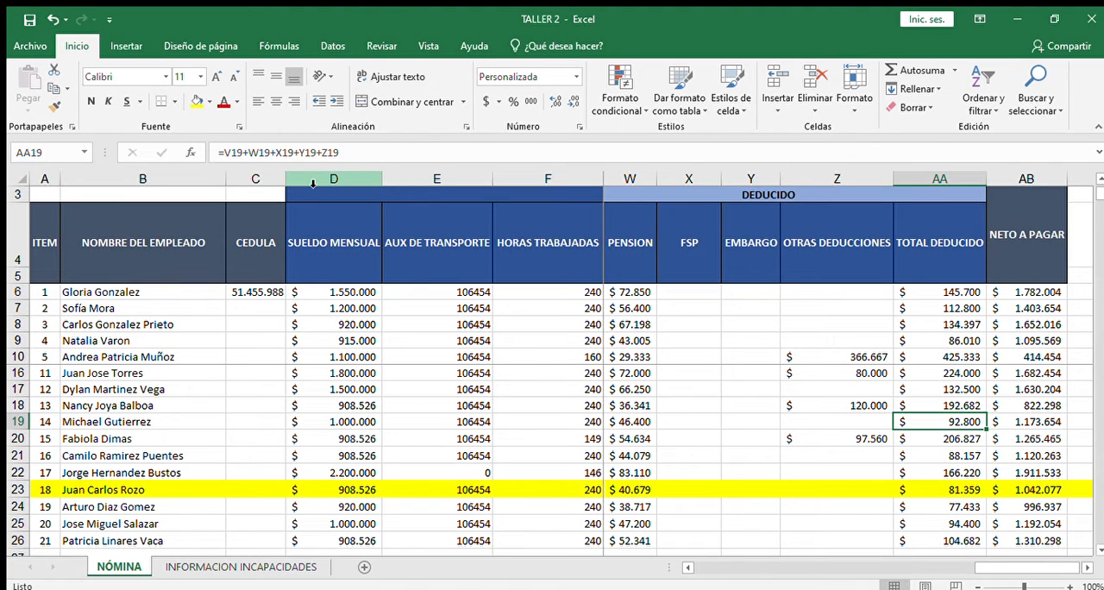
key("Right")
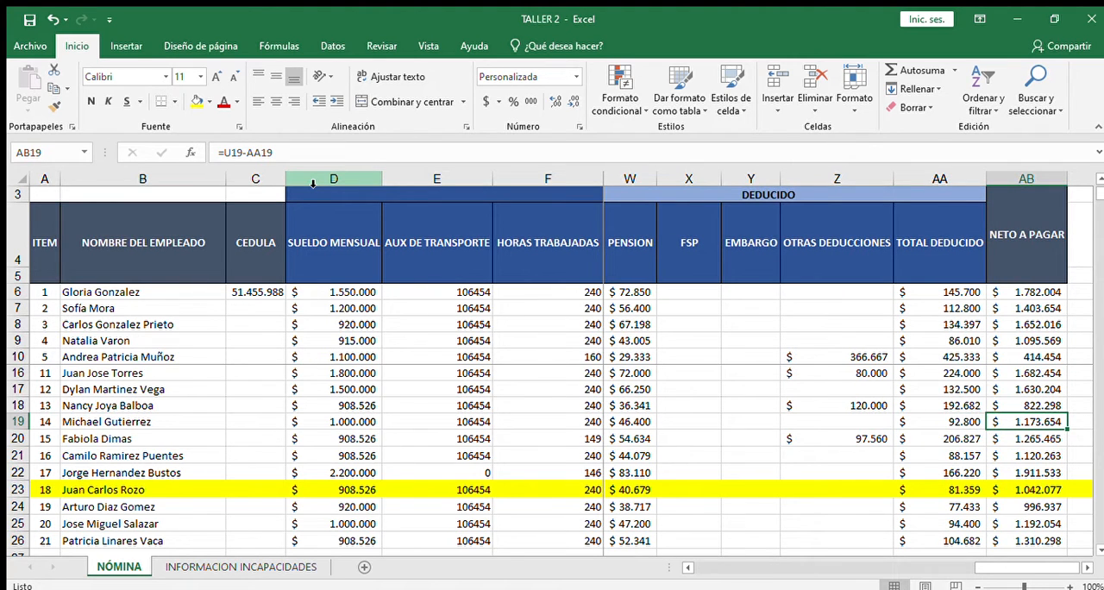
key("Left")
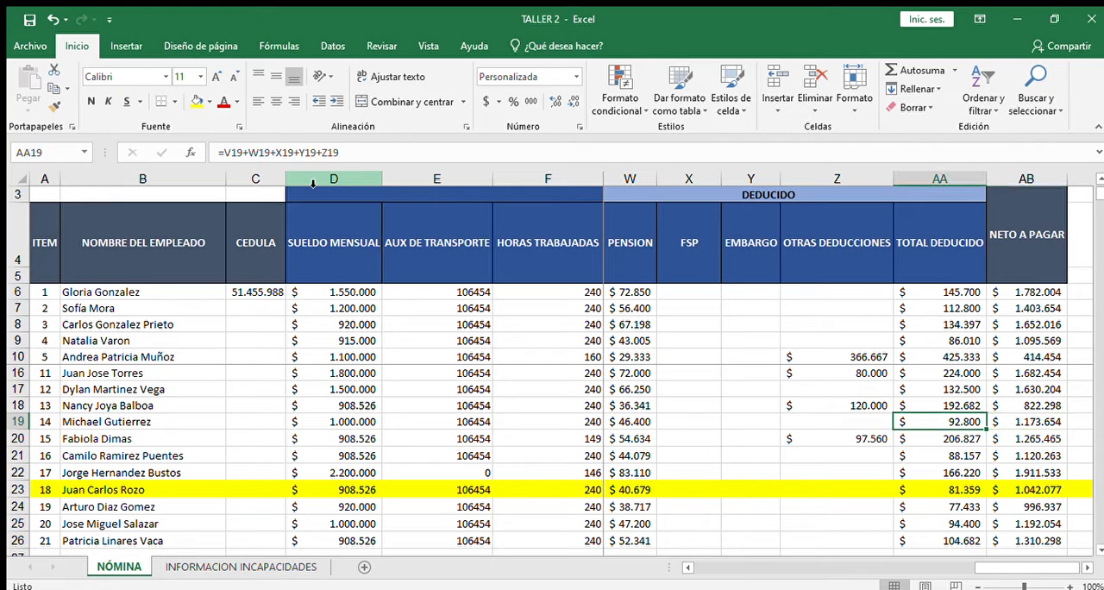
Step: Go back through row 19's deductions and earnings to recheck the commission formula in R19
key("Left")
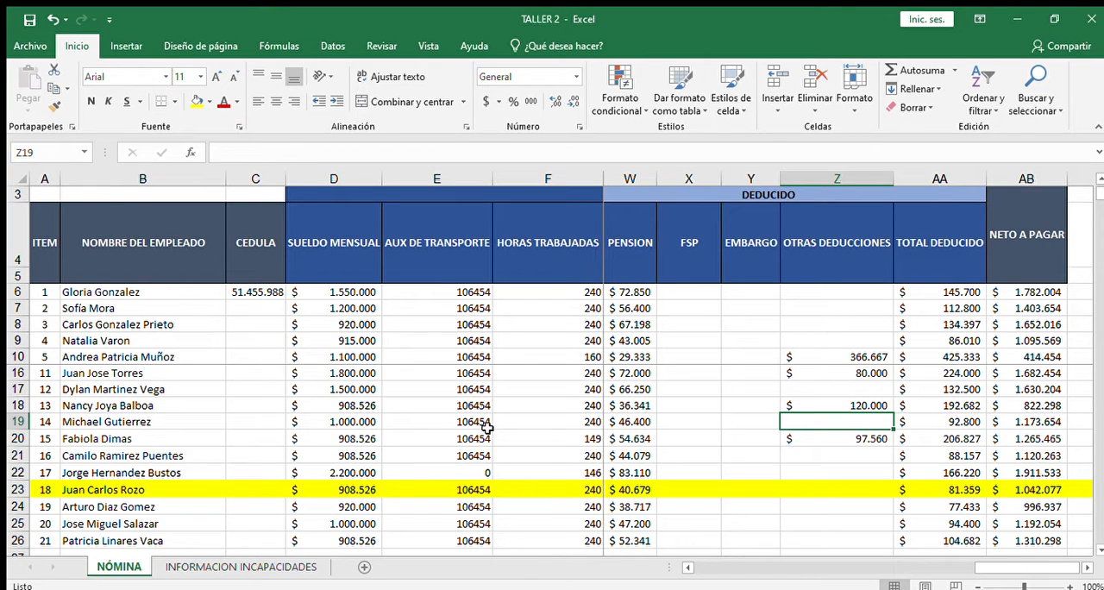
key("Left")
key("Left")
key("Left")
key("Left")
key("Left")
key("Left")
key("Left")
key("Left")
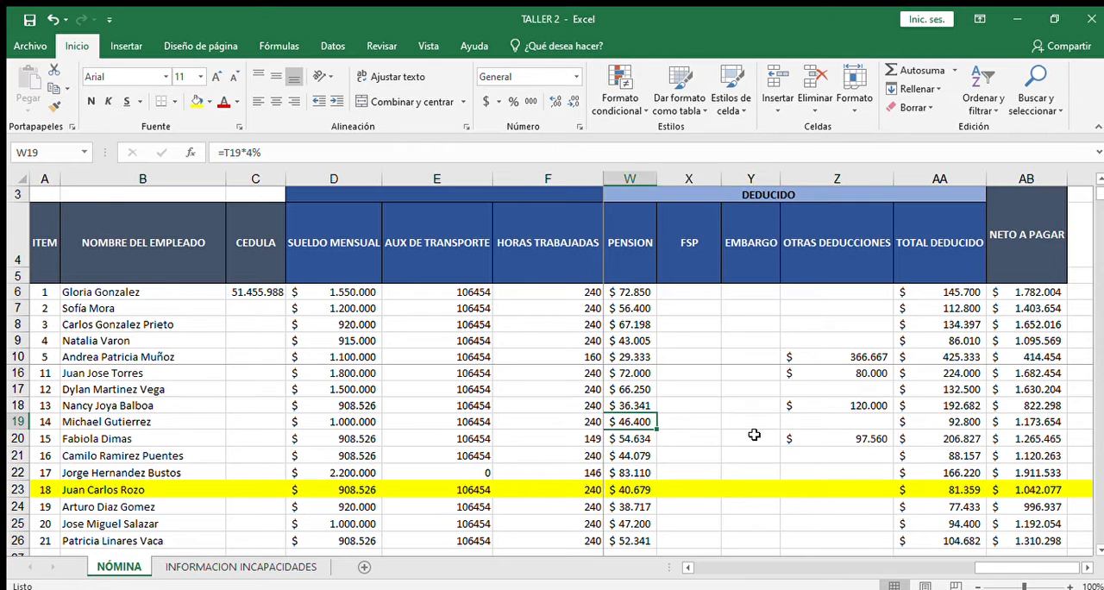
key("Left")
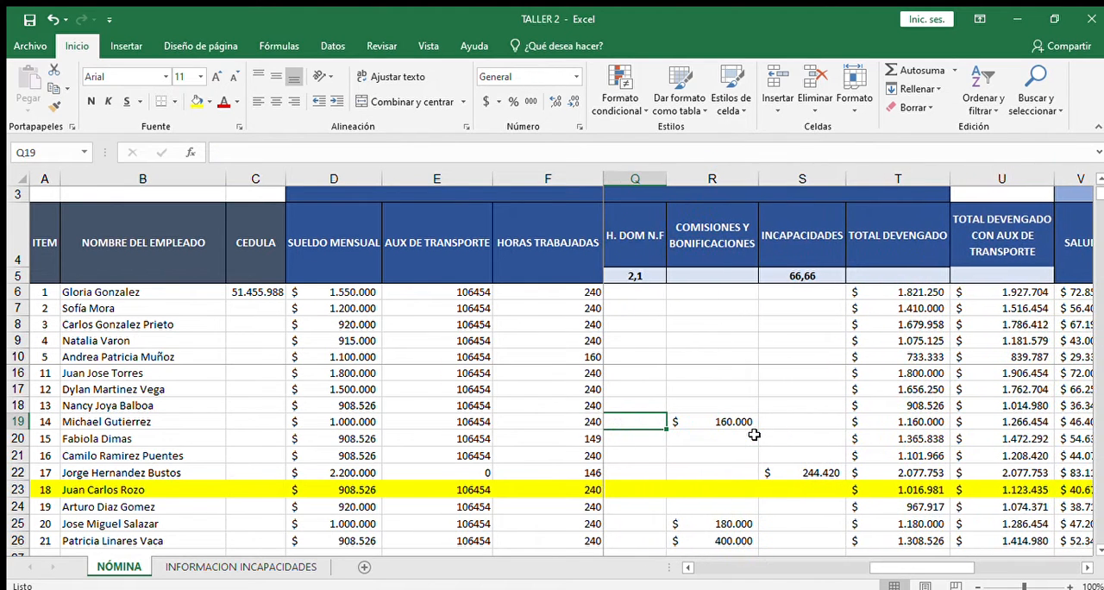
key("Right")
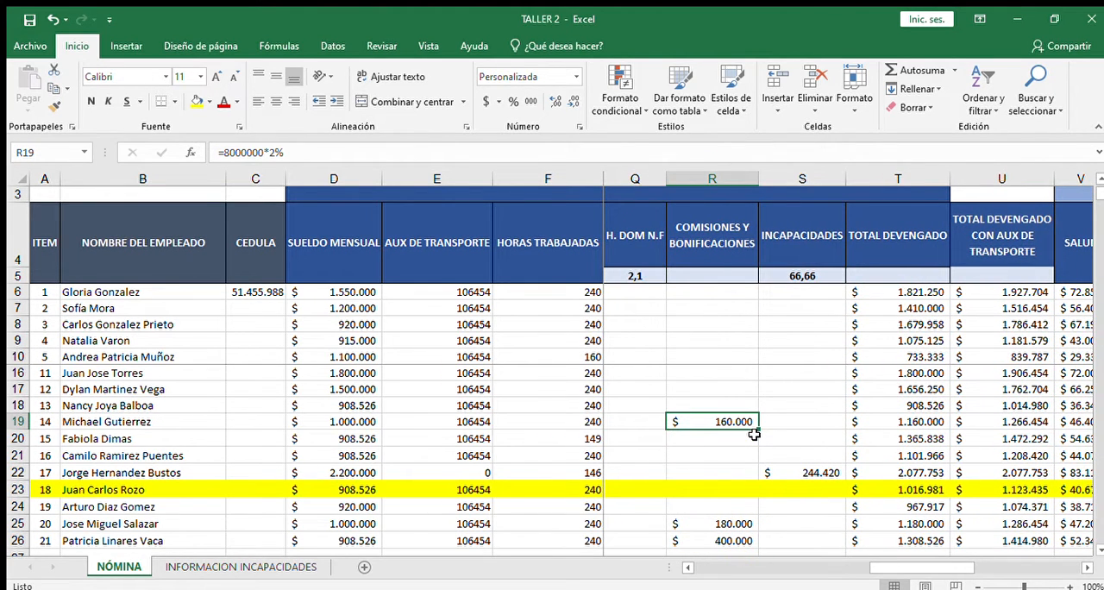
Step: Follow row 19 from the commission through the pension deduction to the end of the payroll columns
key("Right")
key("Right")
key("Right")
key("Right")
key("Right")
key("Right")
key("Right")
key("Right")
key("Right")
key("Right")
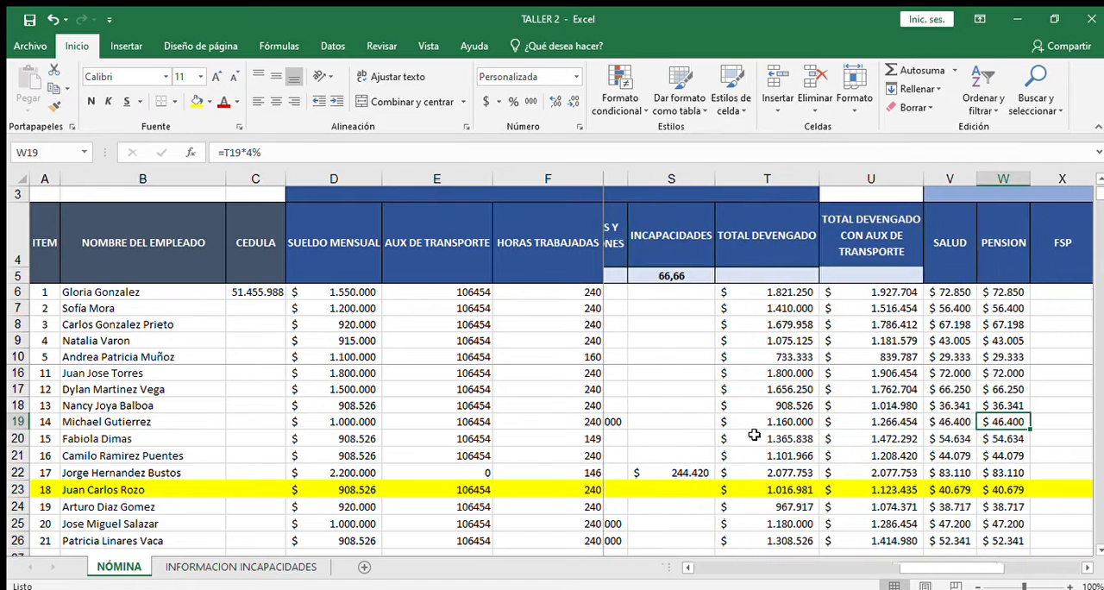
key("Right")
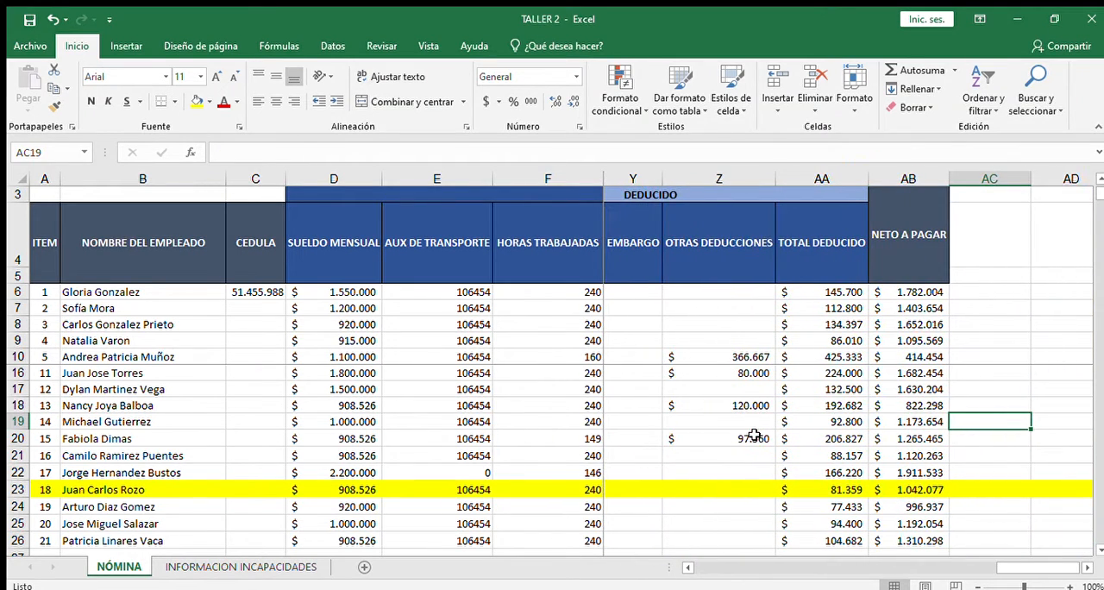